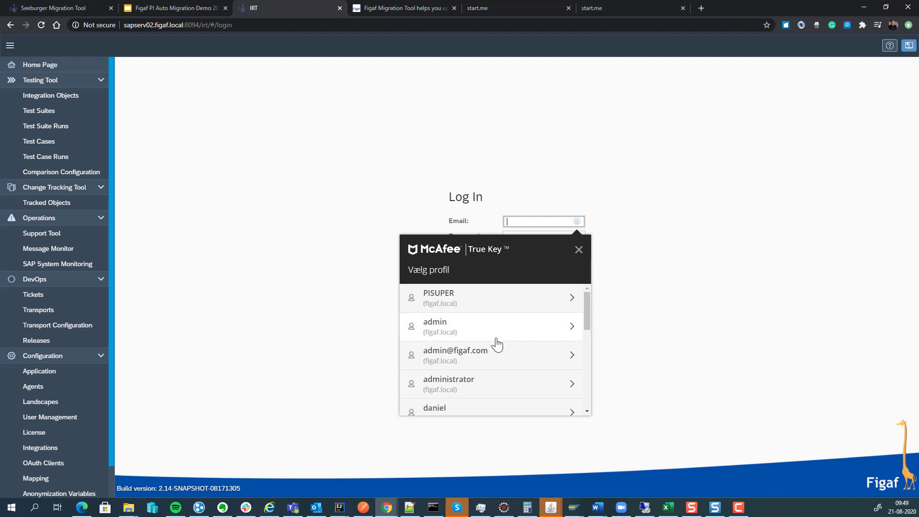
Log in with the saved administrator profile, filling in its e-mail and password
{"action": "left_click", "coordinate": [496, 356]}
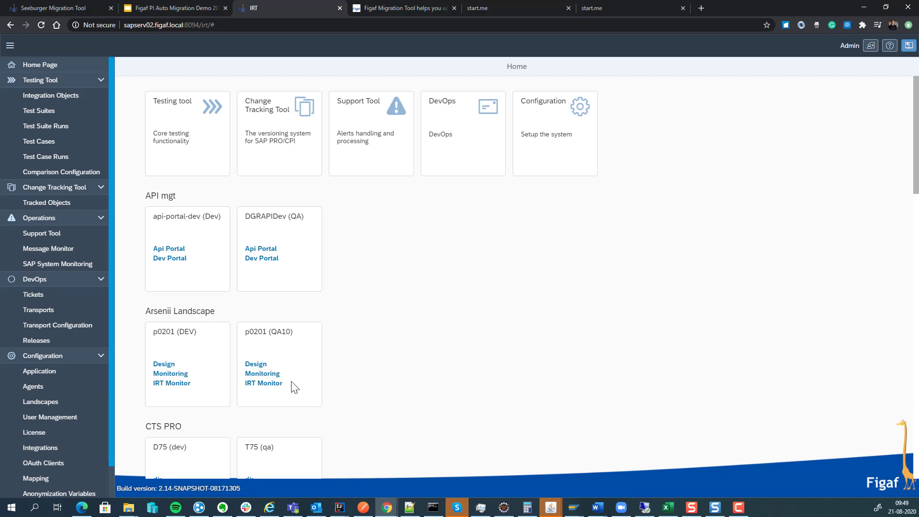
Start building the monthly operation mapping usage report for the tracked objects of agent D75
{"action": "left_click", "coordinate": [52, 206]}
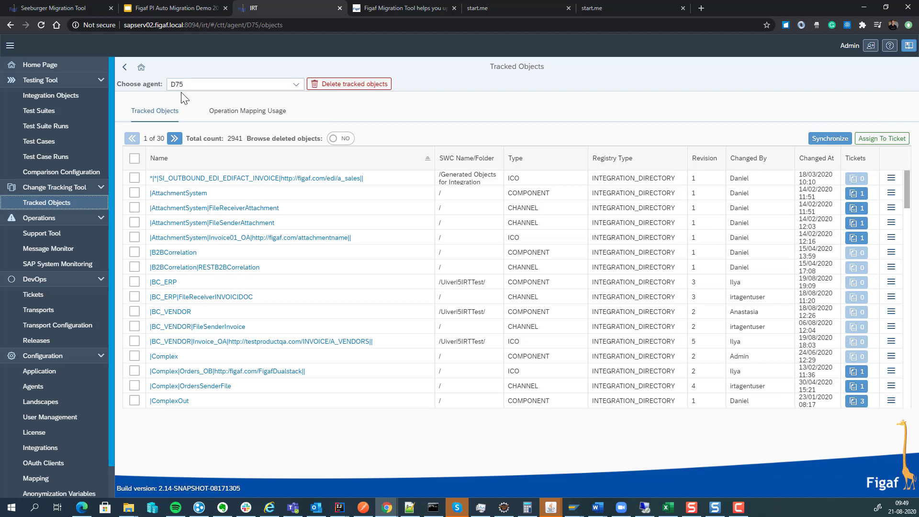
{"action": "left_click", "coordinate": [235, 114]}
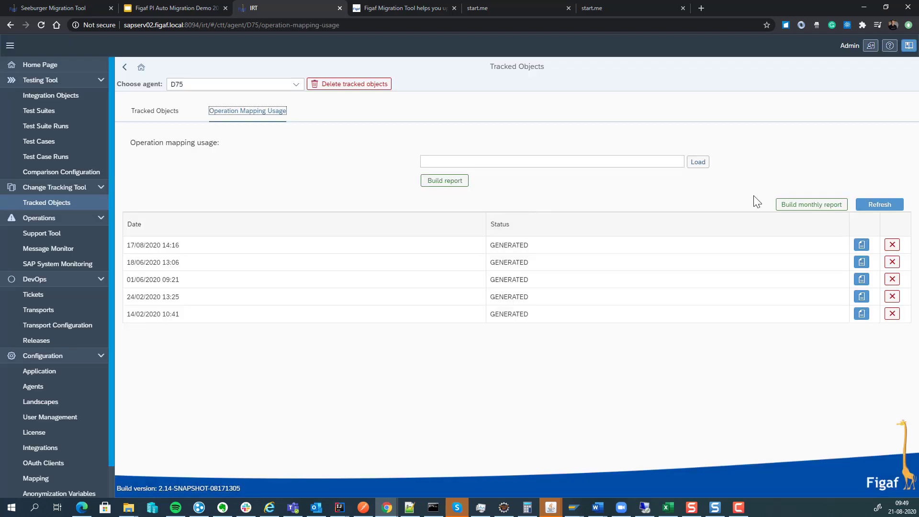
{"action": "left_click", "coordinate": [836, 205]}
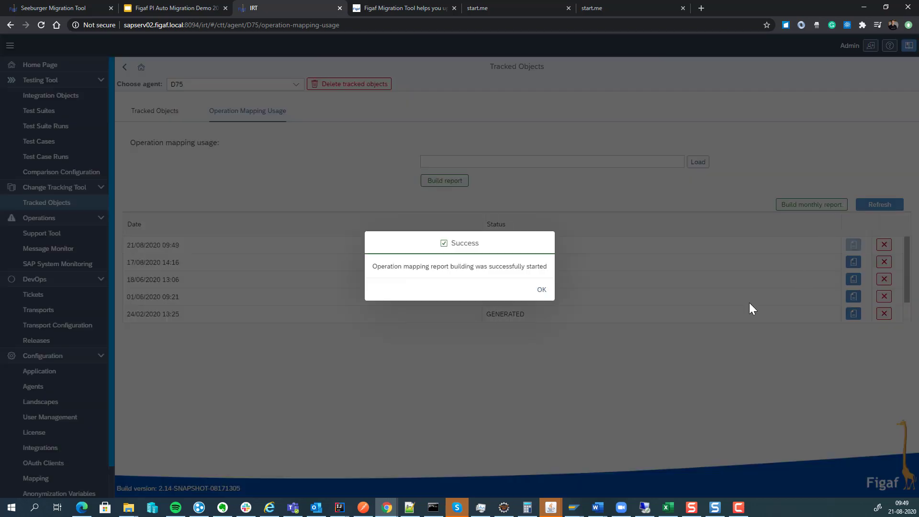
{"action": "left_click", "coordinate": [542, 290]}
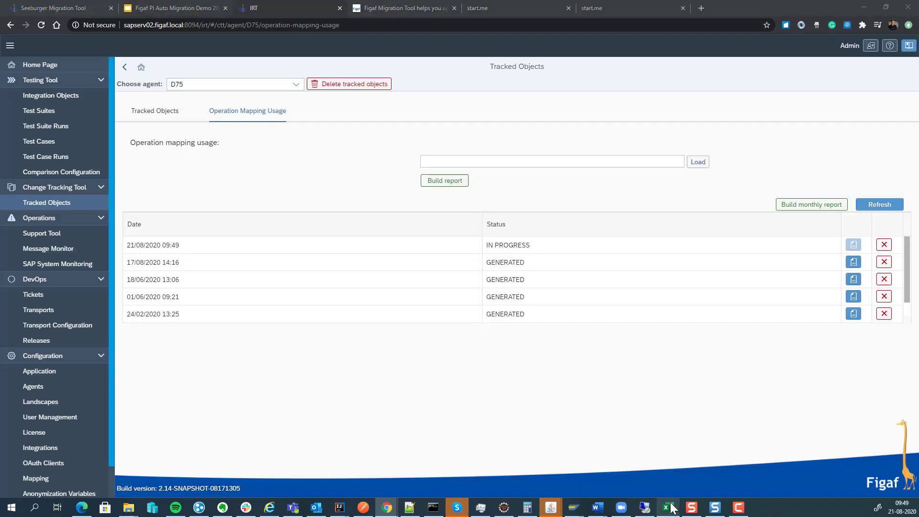
Switch to the operation mapping usage report in Excel and examine the operation and message mappings in the Operation Mapping perspective sheet
{"action": "key", "text": "alt+Tab"}
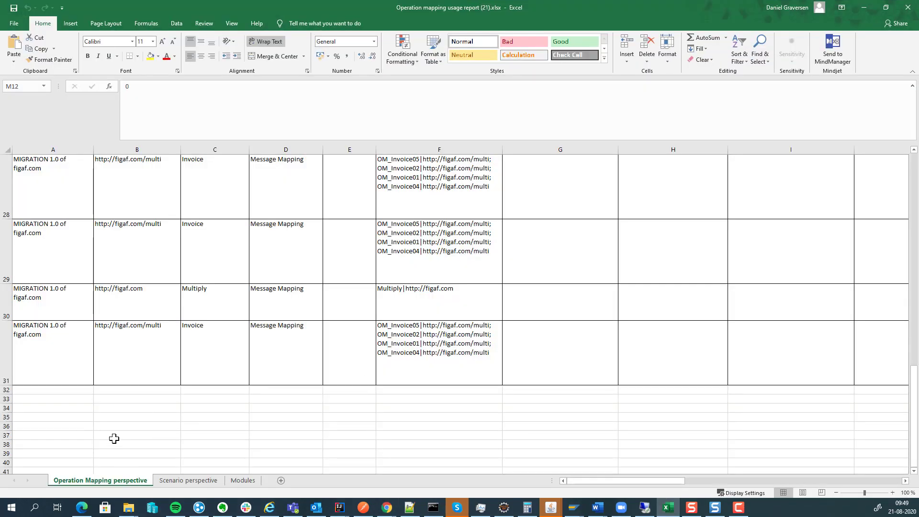
{"action": "scroll", "coordinate": [115, 434], "scroll_direction": "up", "scroll_amount": 6}
{"action": "scroll", "coordinate": [116, 434], "scroll_direction": "up", "scroll_amount": 3}
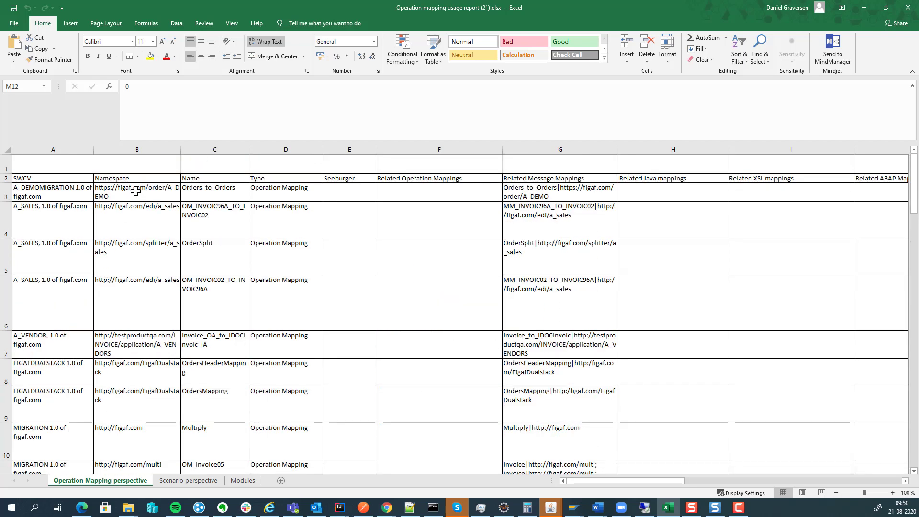
{"action": "left_click_drag", "start_coordinate": [134, 191], "coordinate": [141, 267]}
{"action": "scroll", "coordinate": [267, 260], "scroll_direction": "down", "scroll_amount": 3}
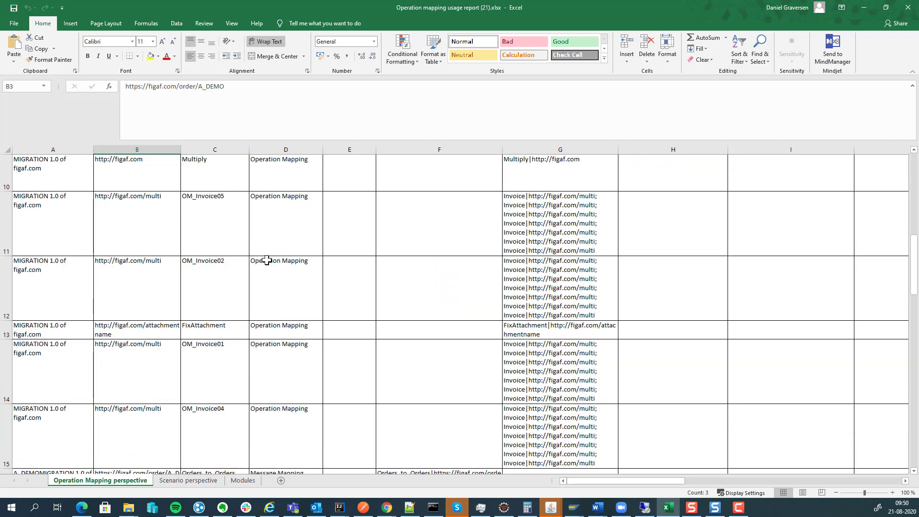
{"action": "scroll", "coordinate": [260, 325], "scroll_direction": "down", "scroll_amount": 3}
{"action": "left_click_drag", "start_coordinate": [263, 328], "coordinate": [150, 375]}
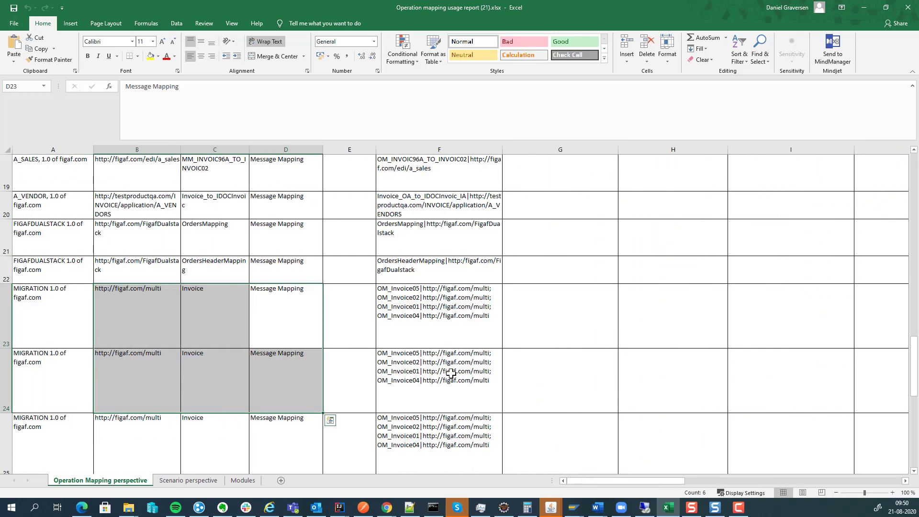
{"action": "scroll", "coordinate": [318, 369], "scroll_direction": "up", "scroll_amount": 6}
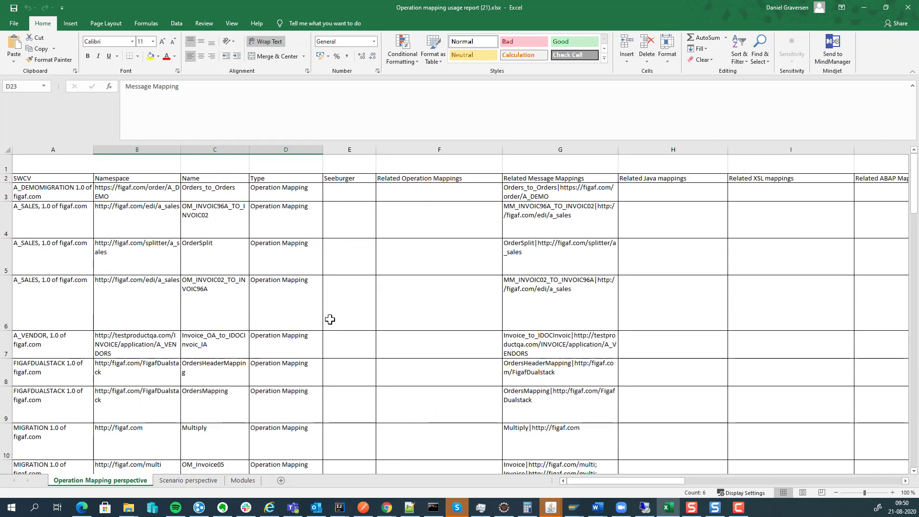
Review the adapter modules, their channels and run numbers in the report's Modules sheet, and return to the Figaf tool
{"action": "left_click", "coordinate": [243, 481]}
{"action": "scroll", "coordinate": [111, 319], "scroll_direction": "down", "scroll_amount": 2}
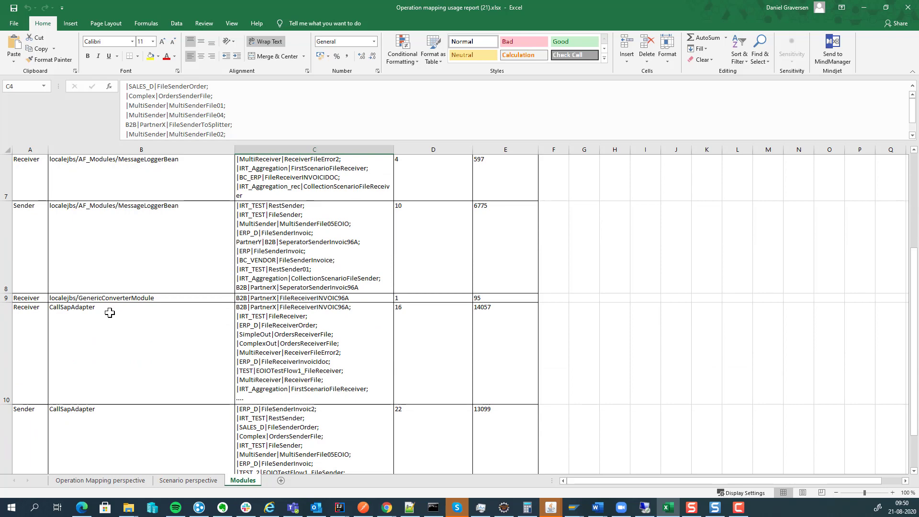
{"action": "scroll", "coordinate": [110, 313], "scroll_direction": "down", "scroll_amount": 2}
{"action": "scroll", "coordinate": [113, 323], "scroll_direction": "up", "scroll_amount": 1}
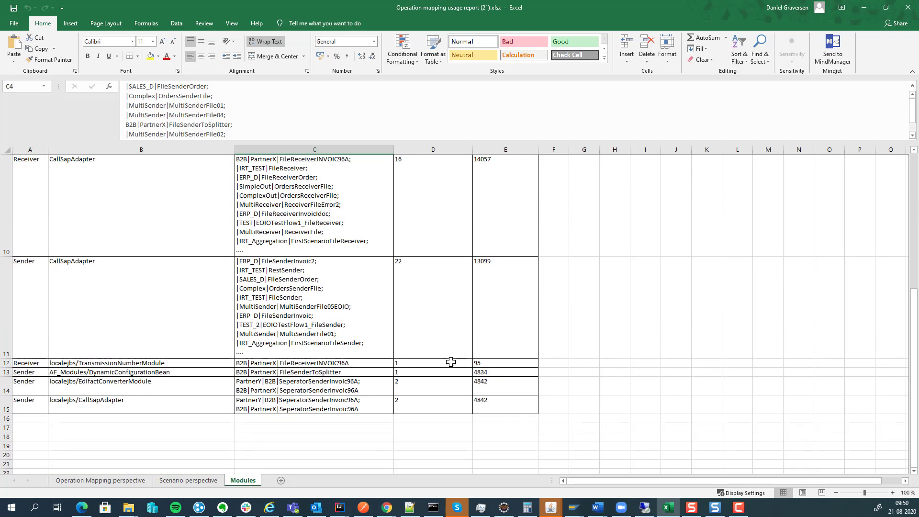
{"action": "scroll", "coordinate": [326, 370], "scroll_direction": "up", "scroll_amount": 3}
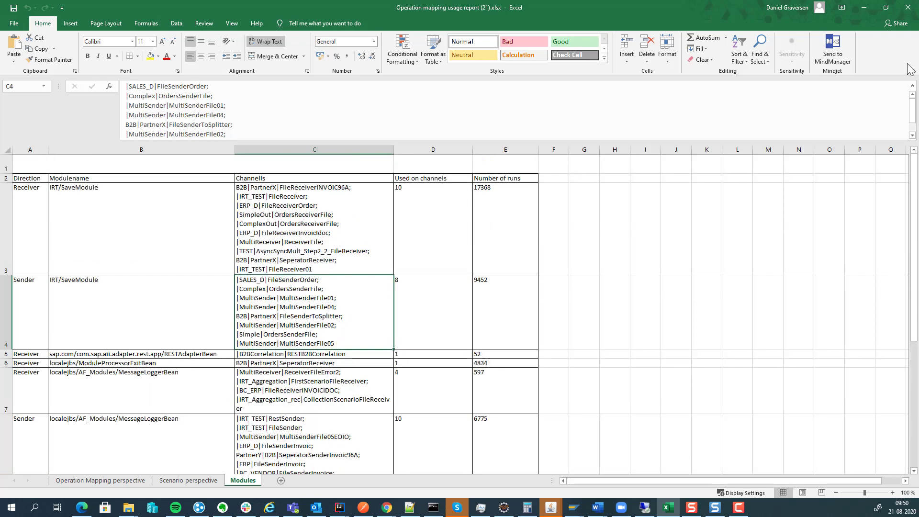
{"action": "left_click", "coordinate": [860, 7]}
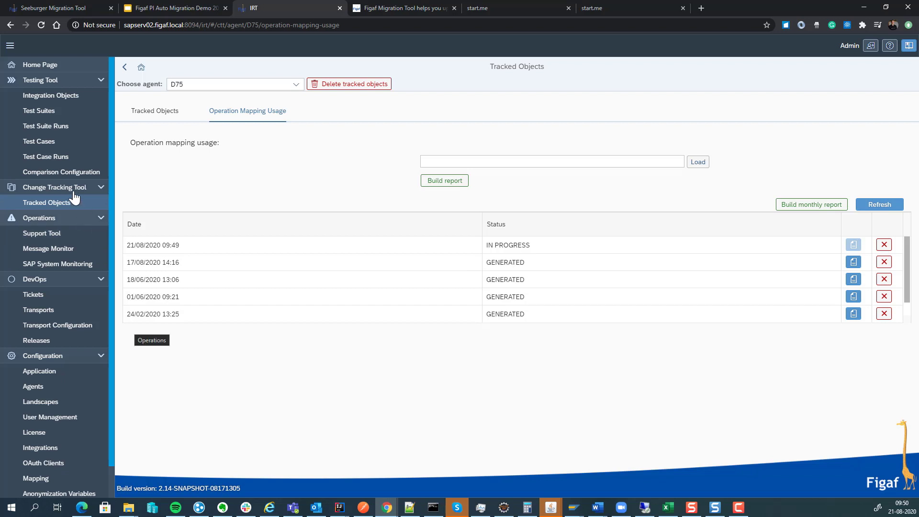
Start a new DevOps release titled "migration wave 3" with Migration as the default ticket type
{"action": "left_click", "coordinate": [61, 341]}
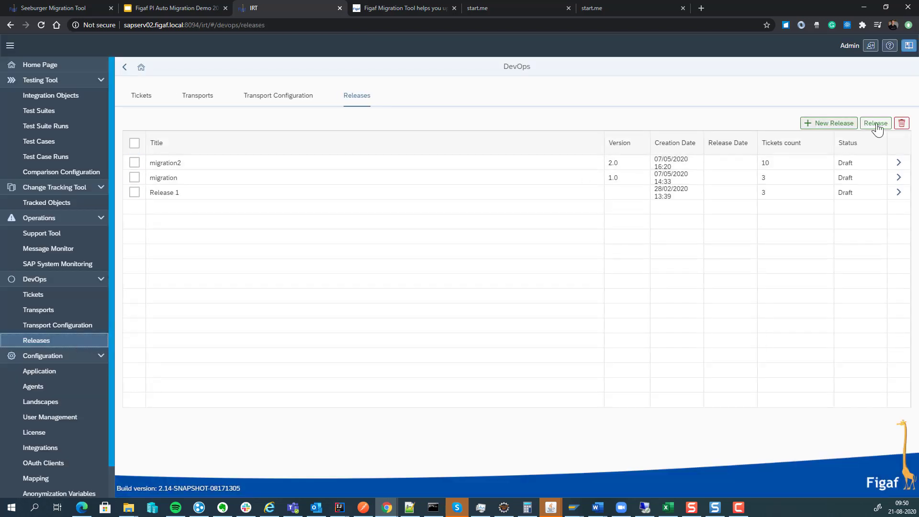
{"action": "left_click", "coordinate": [826, 124]}
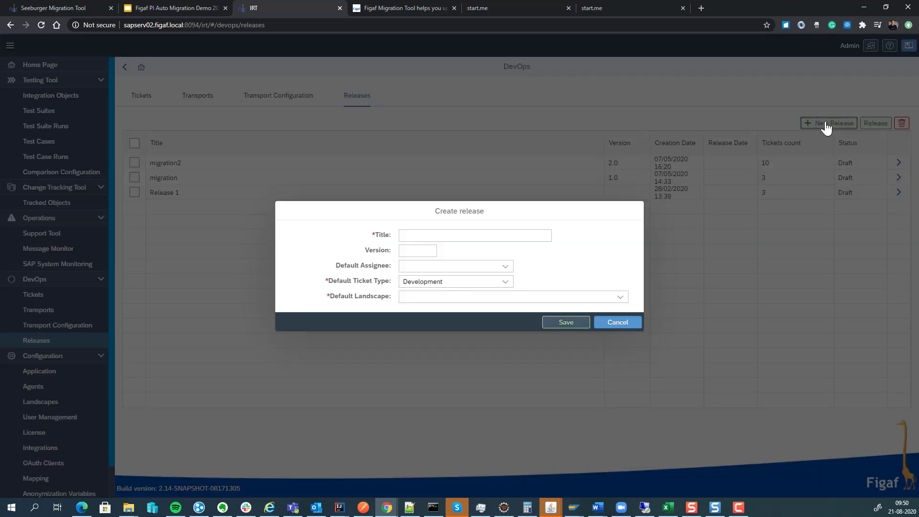
{"action": "left_click", "coordinate": [484, 238]}
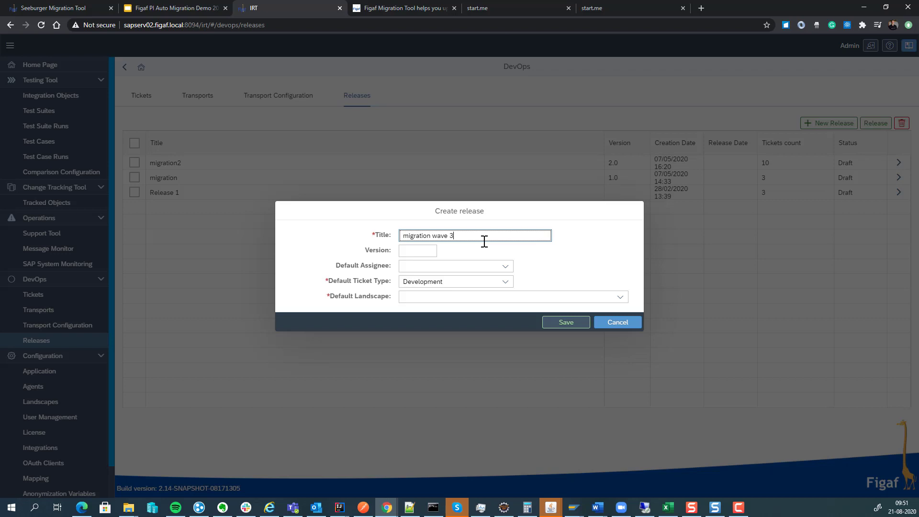
{"action": "left_click", "coordinate": [505, 282]}
{"action": "left_click", "coordinate": [493, 311]}
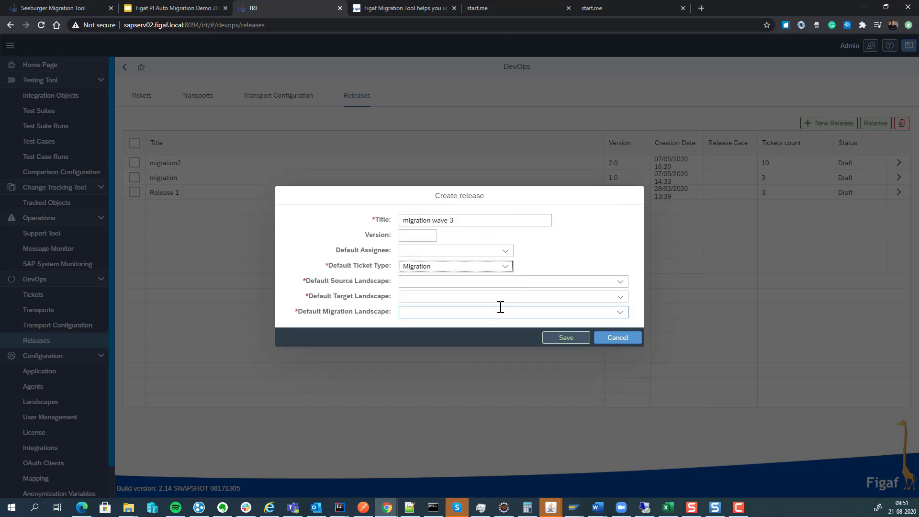
Set the release's default source landscape to SAP PI74, target to SAP PI75 and migration landscape to Migration, and save the release
{"action": "left_click", "coordinate": [620, 283]}
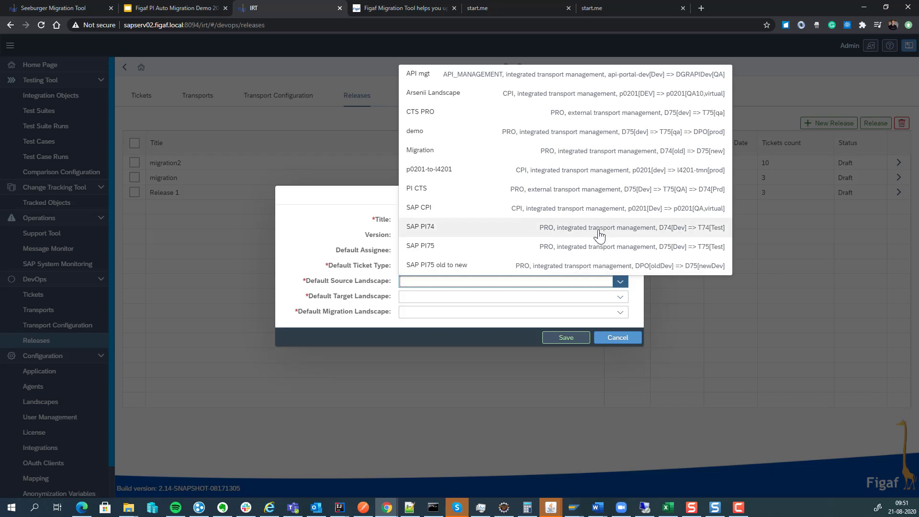
{"action": "left_click", "coordinate": [600, 234]}
{"action": "left_click", "coordinate": [622, 298]}
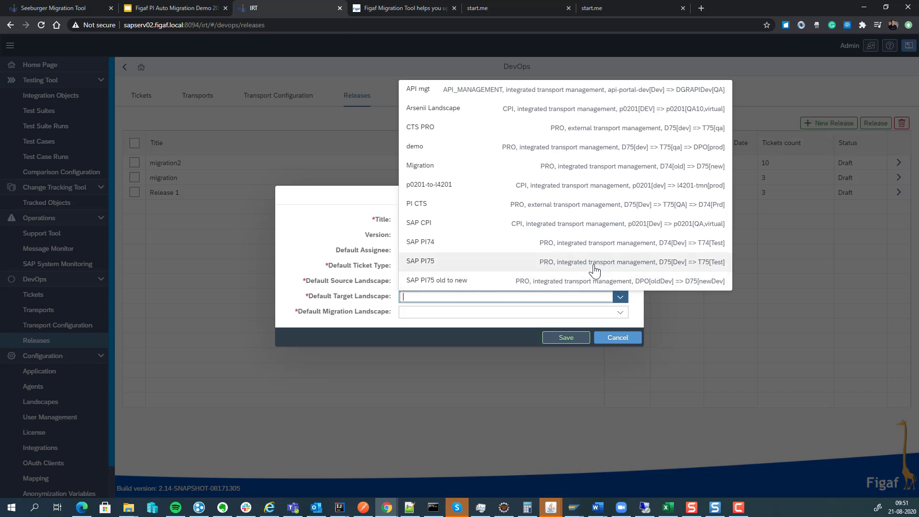
{"action": "left_click", "coordinate": [595, 271]}
{"action": "left_click", "coordinate": [622, 313]}
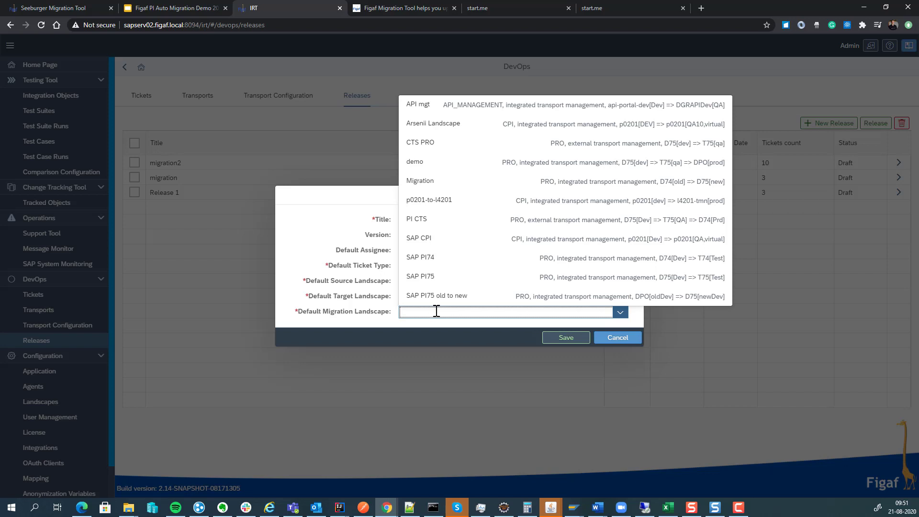
{"action": "left_click", "coordinate": [458, 189]}
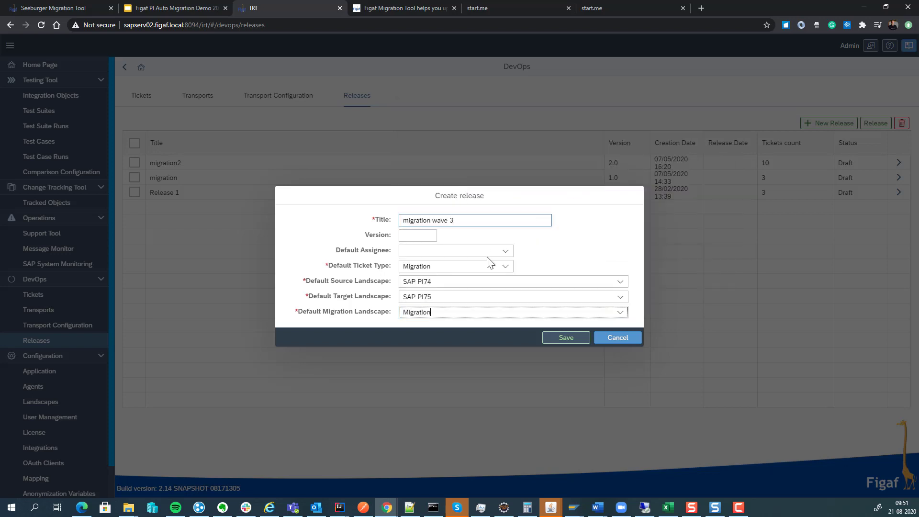
{"action": "left_click", "coordinate": [553, 337]}
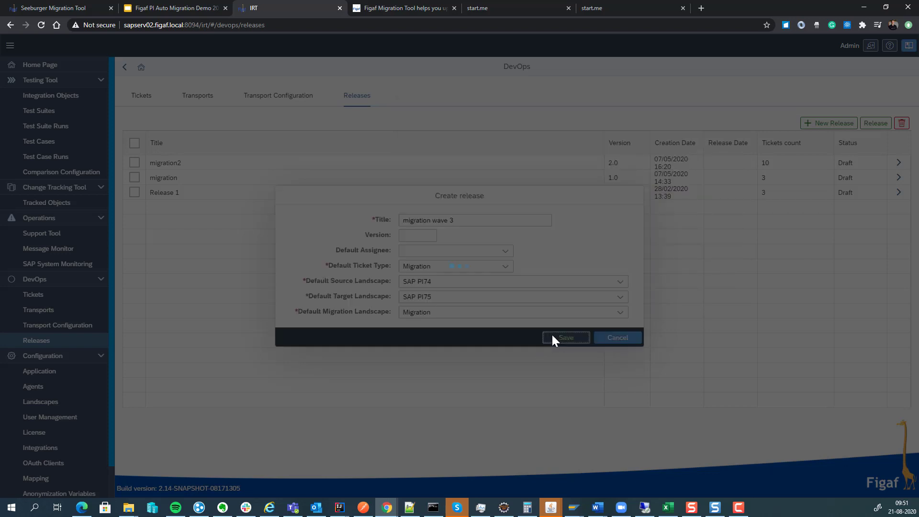
{"action": "left_click", "coordinate": [521, 289]}
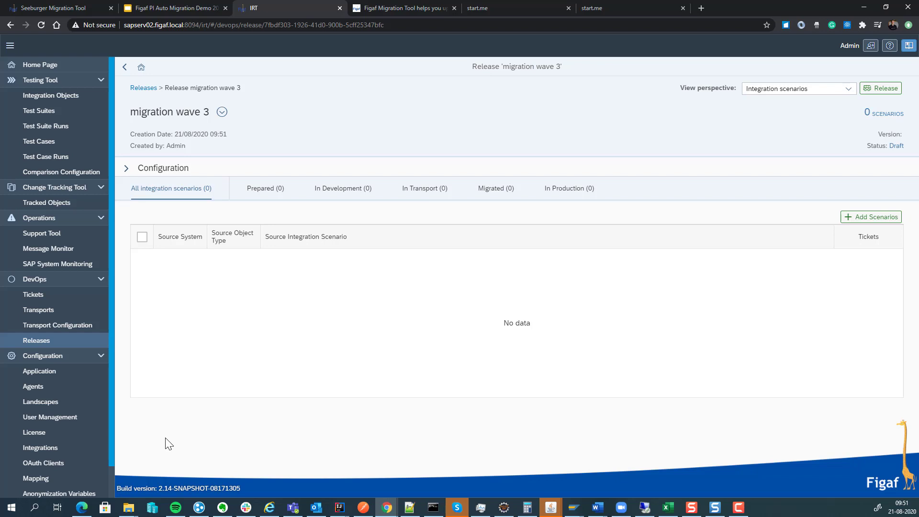
Start adding scenarios to the release, with the strategy to attach all available test cases for chosen scenarios
{"action": "left_click", "coordinate": [887, 218]}
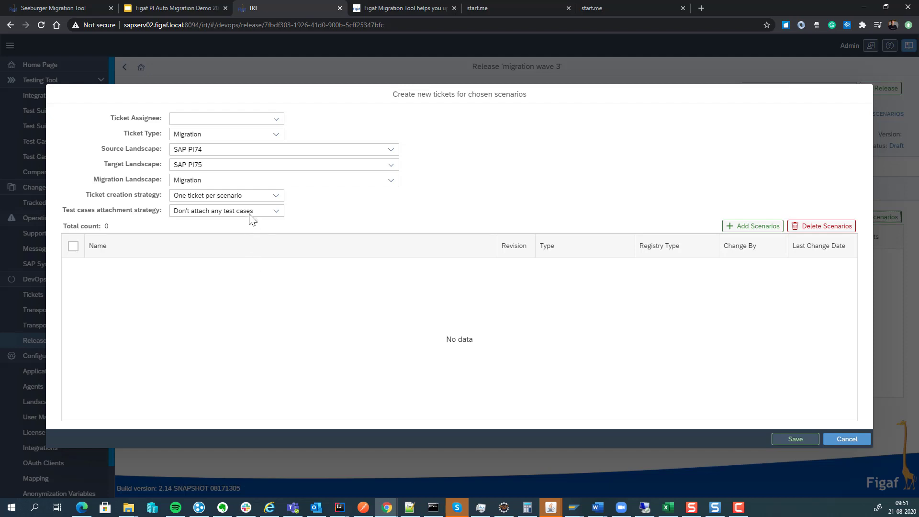
{"action": "left_click", "coordinate": [258, 217]}
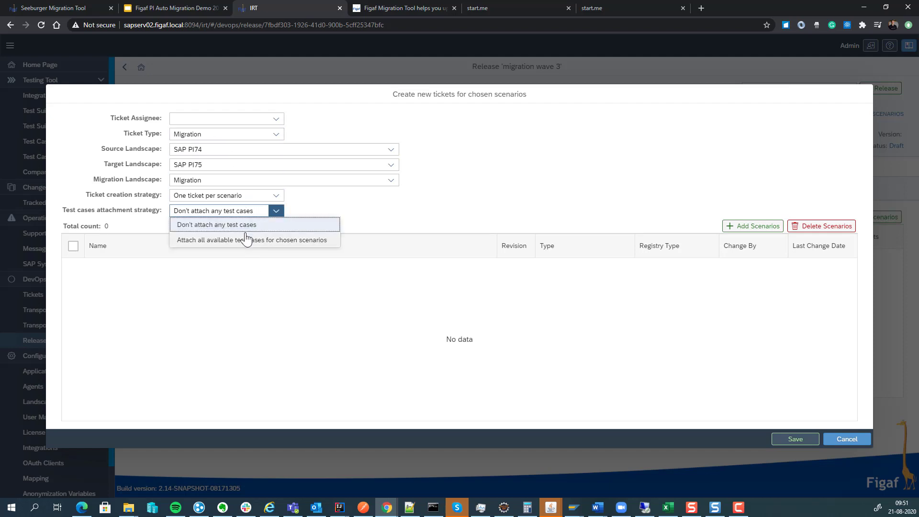
{"action": "left_click", "coordinate": [242, 238]}
Add the SALES_D scenarios Order2_OA, Orders3_OA and Orders4_OA from agent D74 and save their migration tickets to the release
{"action": "left_click", "coordinate": [725, 228]}
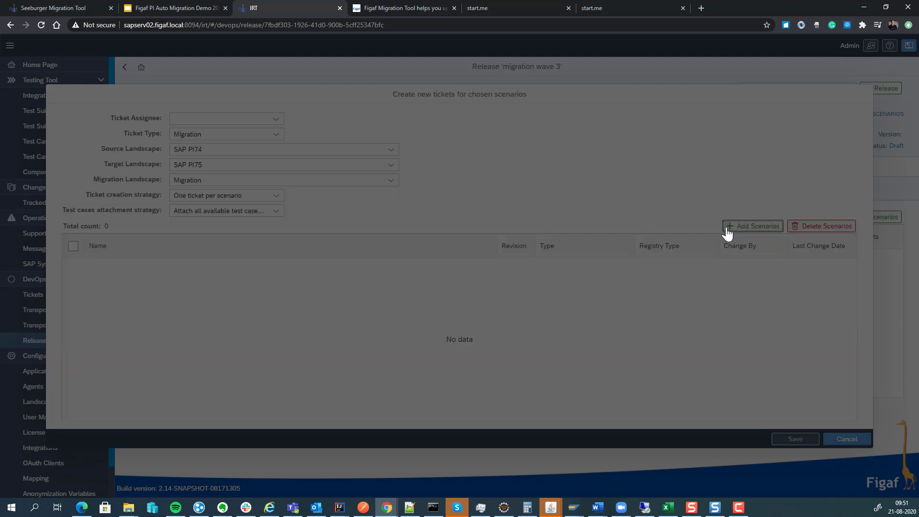
{"action": "left_click", "coordinate": [72, 221]}
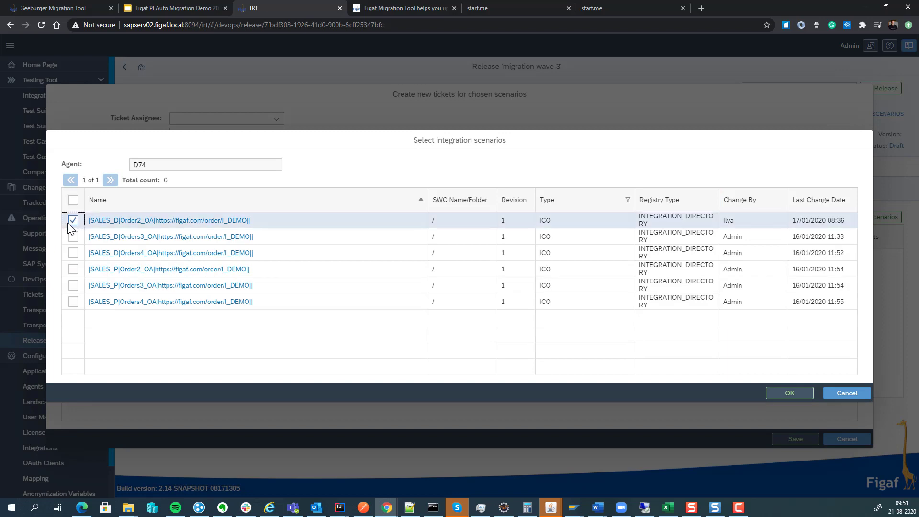
{"action": "left_click", "coordinate": [73, 236]}
{"action": "left_click", "coordinate": [73, 253]}
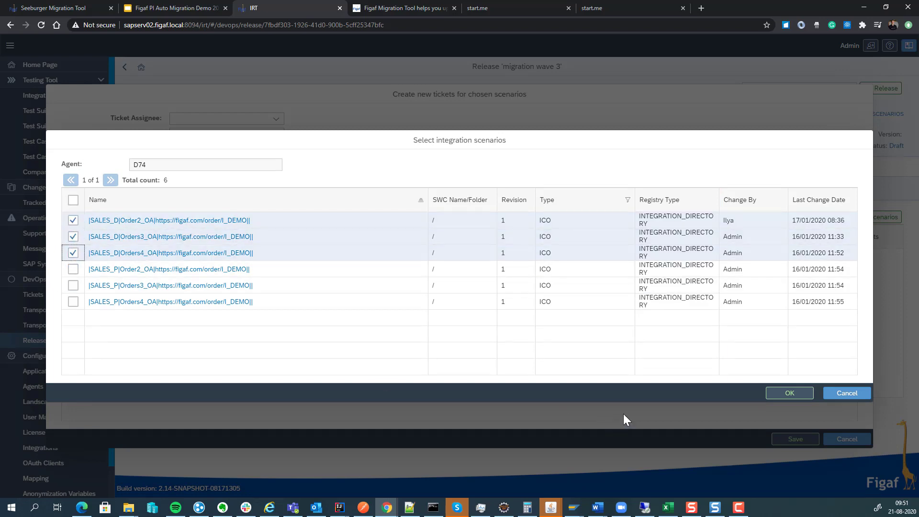
{"action": "left_click", "coordinate": [789, 393]}
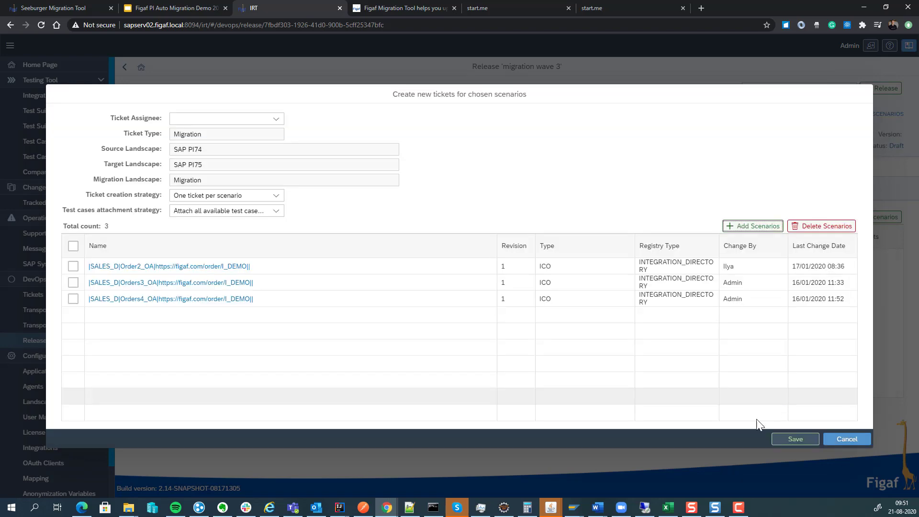
{"action": "left_click", "coordinate": [785, 439]}
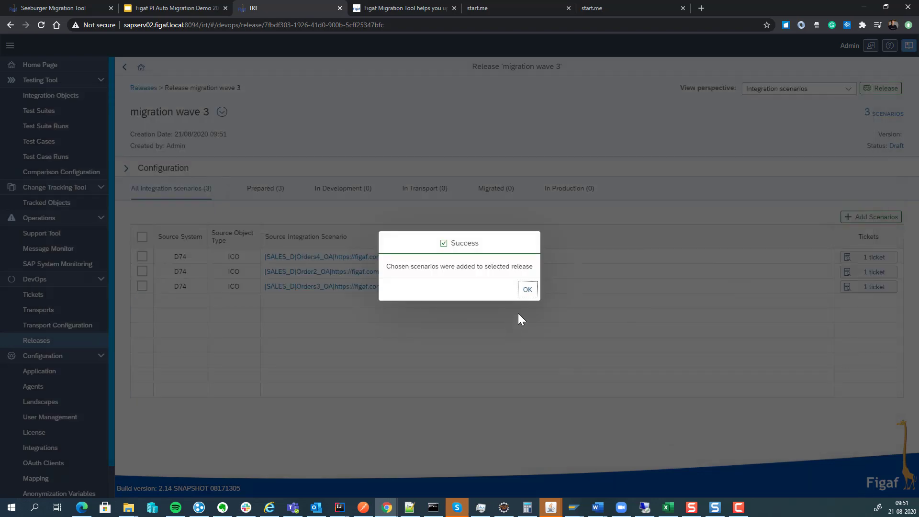
{"action": "left_click", "coordinate": [526, 289]}
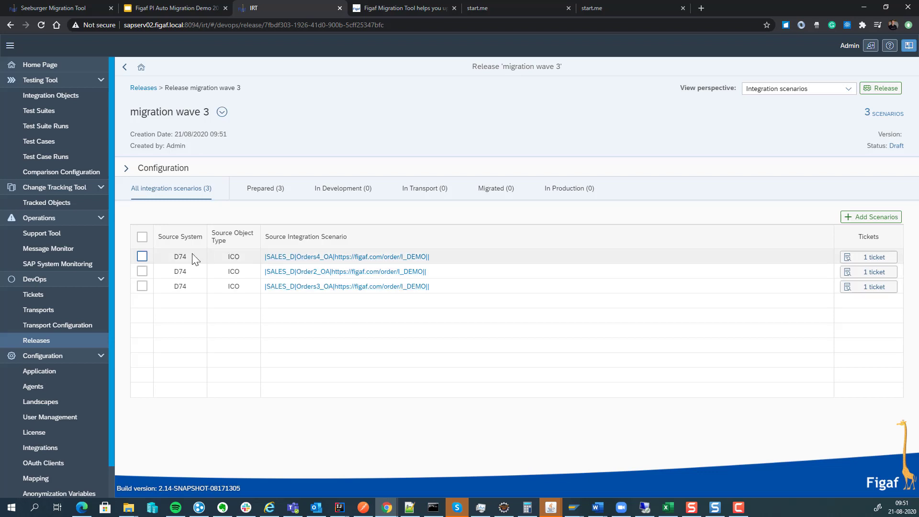
Select all integration scenarios in the release and switch its view perspective to Tickets
{"action": "left_click", "coordinate": [132, 245]}
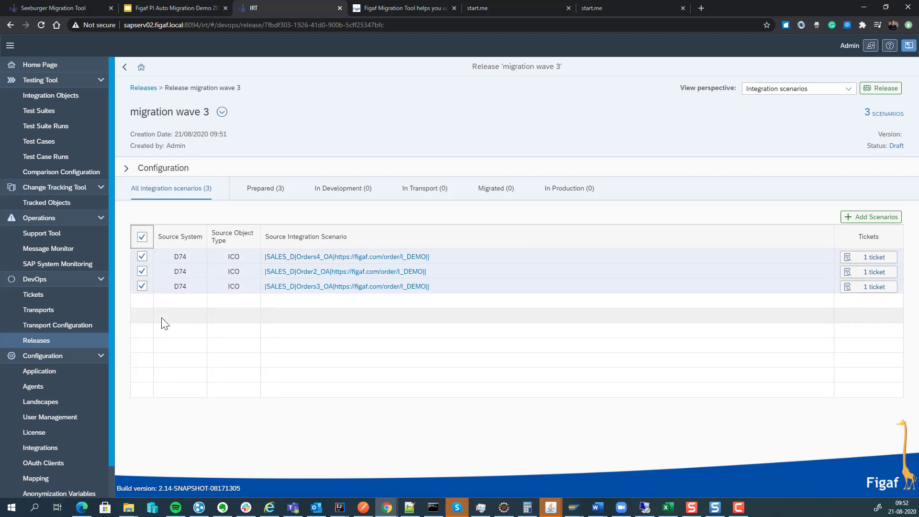
{"action": "left_click", "coordinate": [827, 91]}
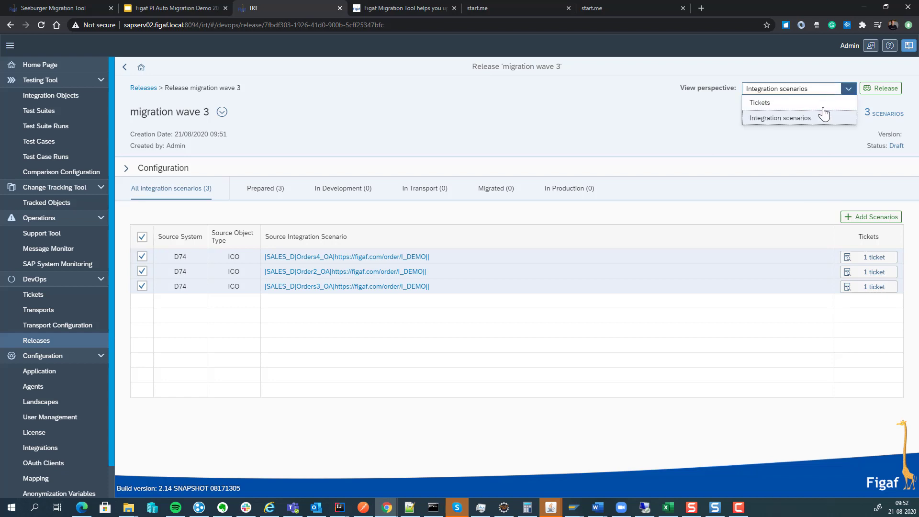
{"action": "left_click", "coordinate": [809, 102]}
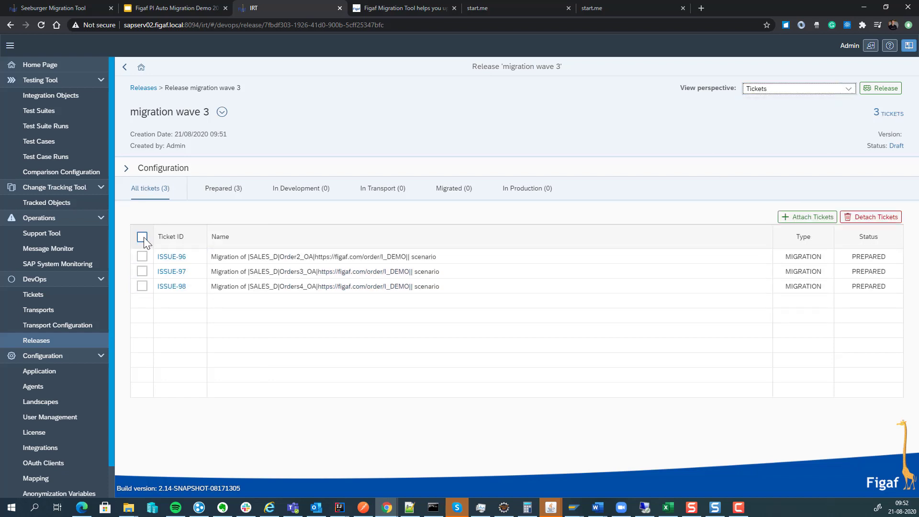
Review the test cases attached to the prepared migration ticket ISSUE-96 for the Order2_OA scenario
{"action": "left_click", "coordinate": [219, 189]}
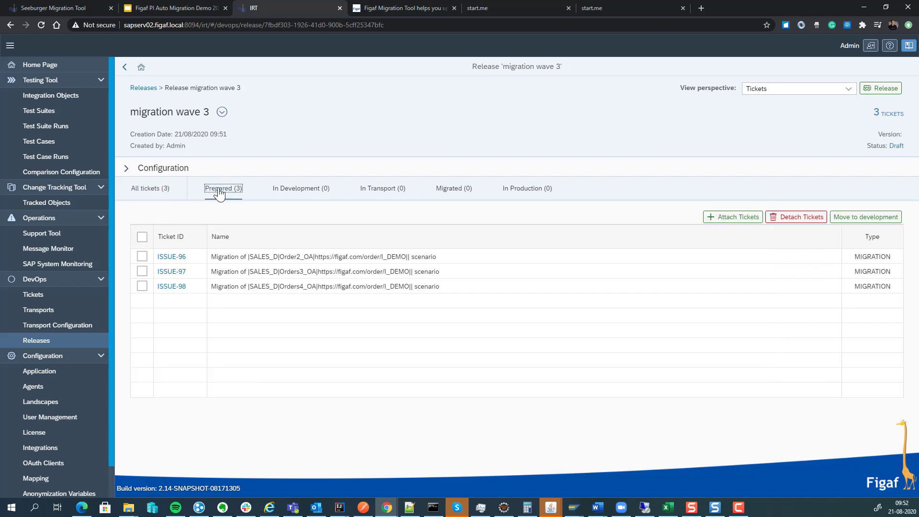
{"action": "left_click", "coordinate": [172, 257]}
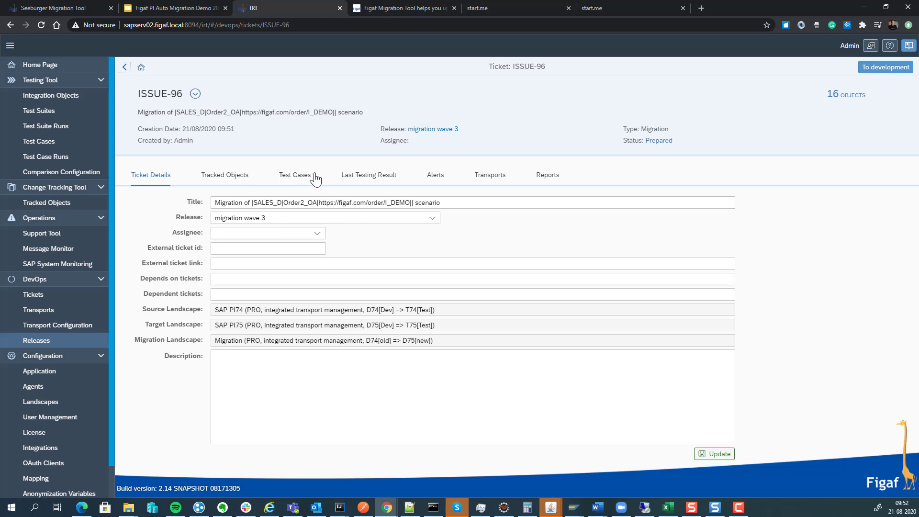
{"action": "left_click", "coordinate": [309, 176]}
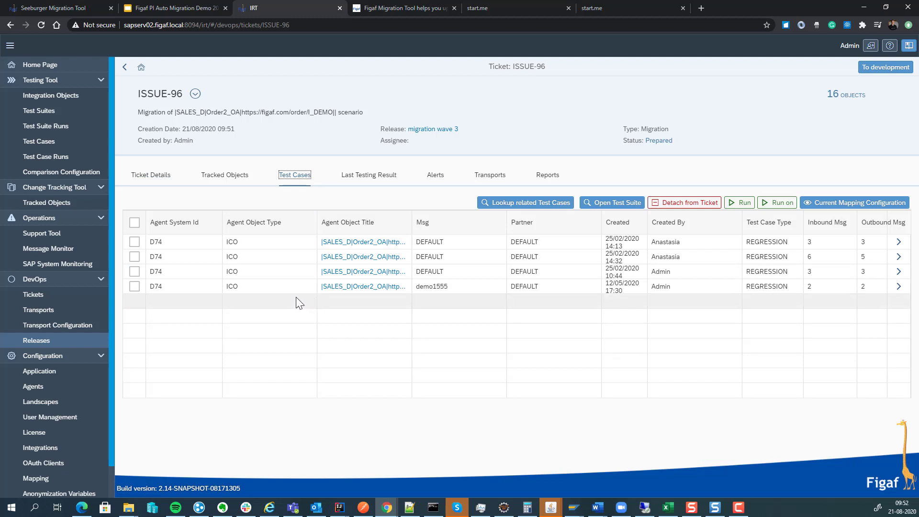
Create recording requests for the SALES_D objects Order2_OA, Orders3_OA and Orders4_OA on agent D74 in a new test suite titled "sales process demo"
{"action": "left_click", "coordinate": [82, 97]}
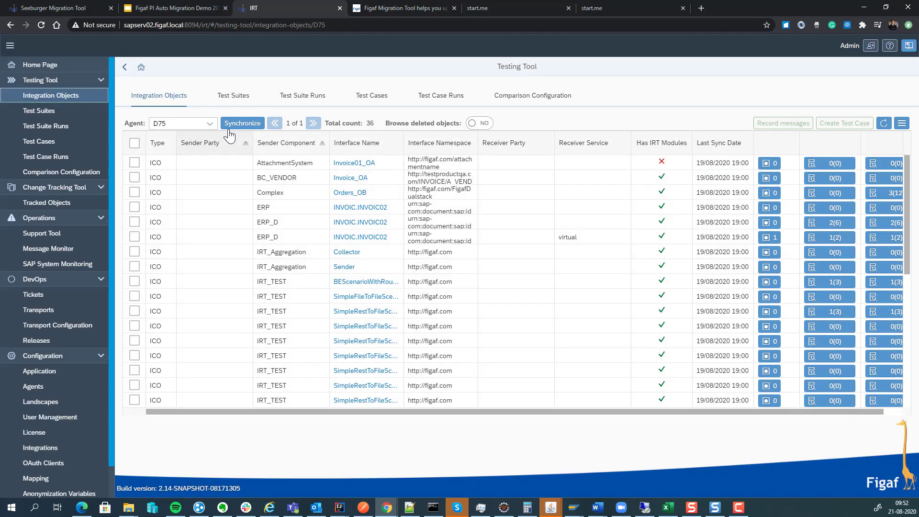
{"action": "left_click", "coordinate": [211, 124]}
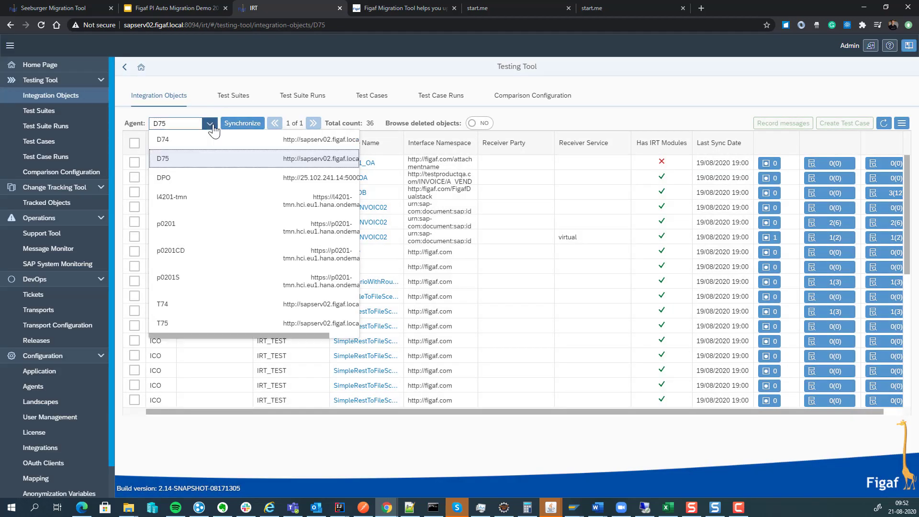
{"action": "left_click", "coordinate": [205, 141]}
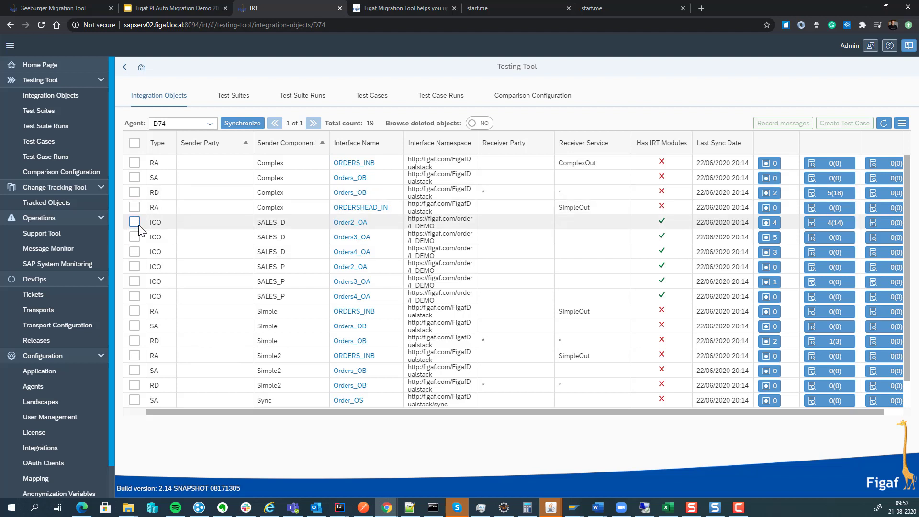
{"action": "left_click", "coordinate": [135, 222]}
{"action": "left_click", "coordinate": [134, 237]}
{"action": "left_click", "coordinate": [135, 252]}
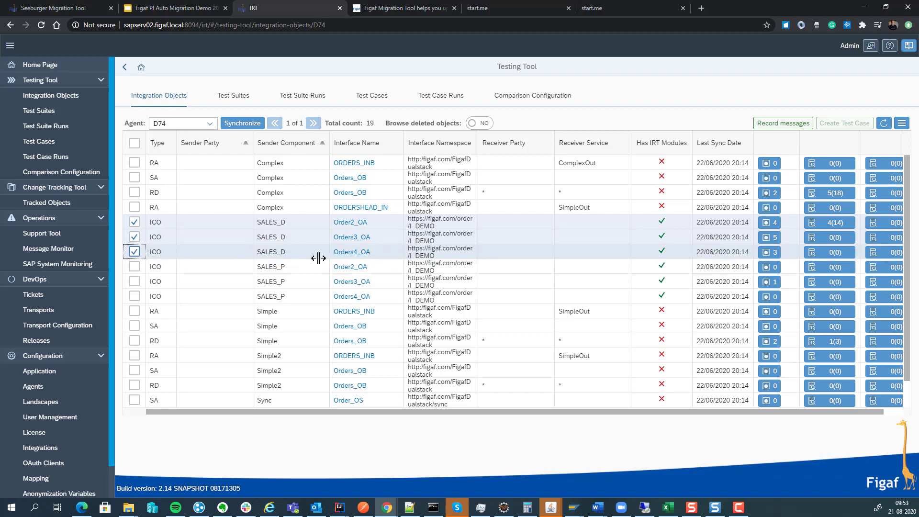
{"action": "left_click", "coordinate": [778, 128]}
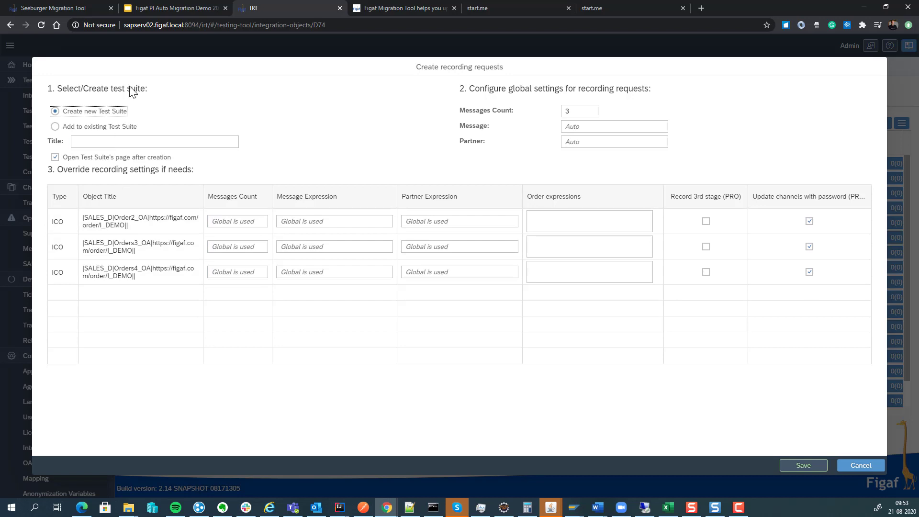
{"action": "left_click", "coordinate": [106, 141]}
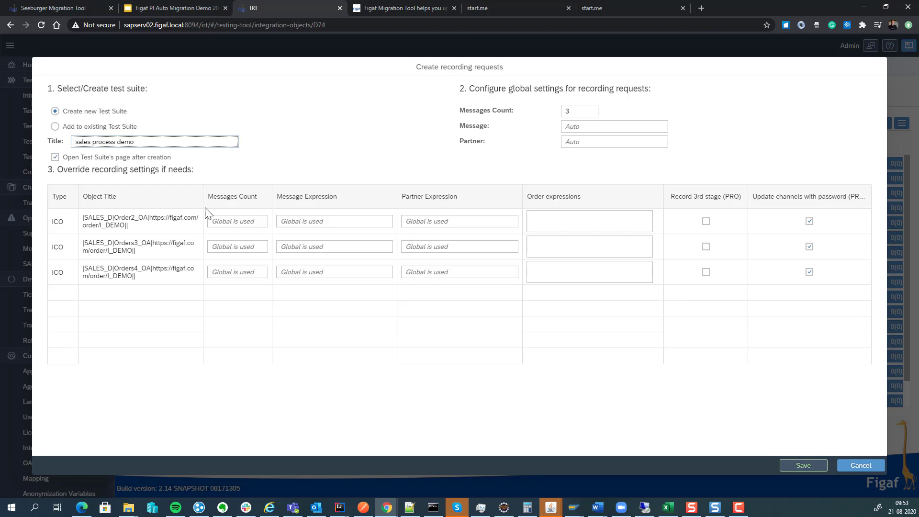
{"action": "left_click", "coordinate": [794, 466]}
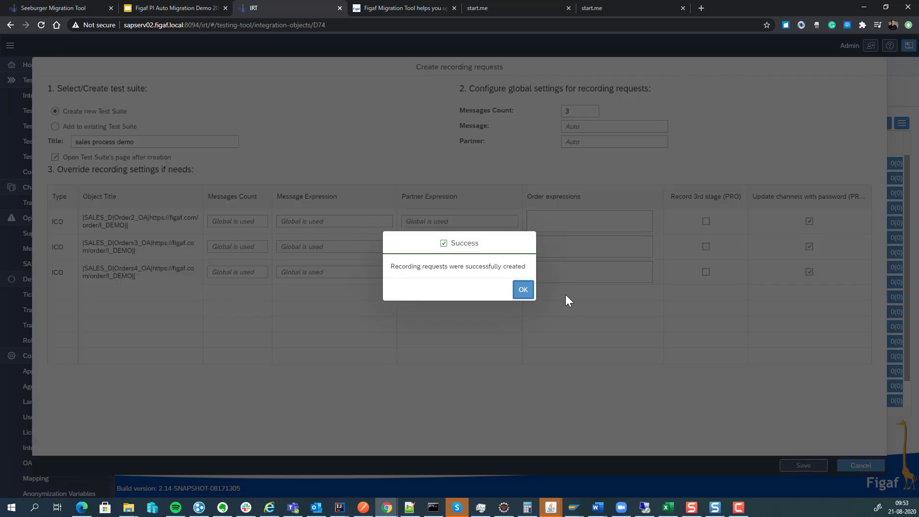
{"action": "left_click", "coordinate": [524, 292]}
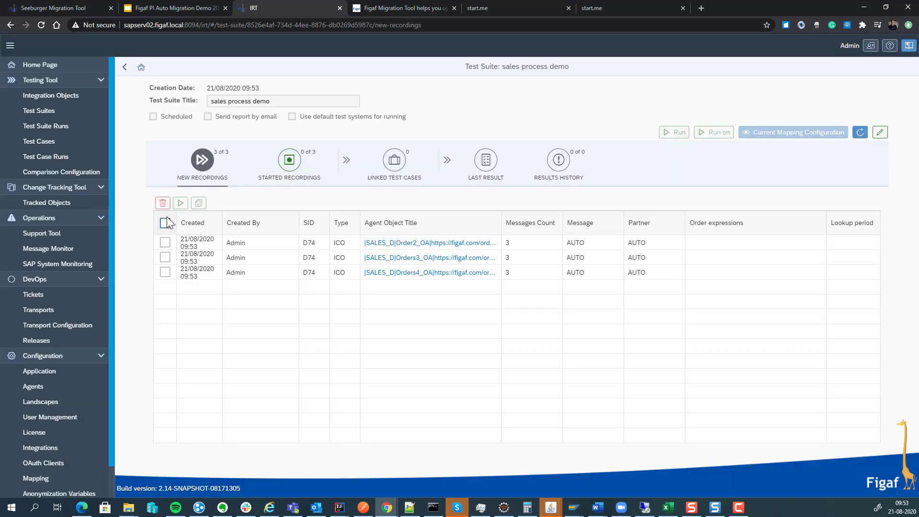
Start all new recordings in the sales process demo test suite and display its started recordings
{"action": "left_click", "coordinate": [165, 222]}
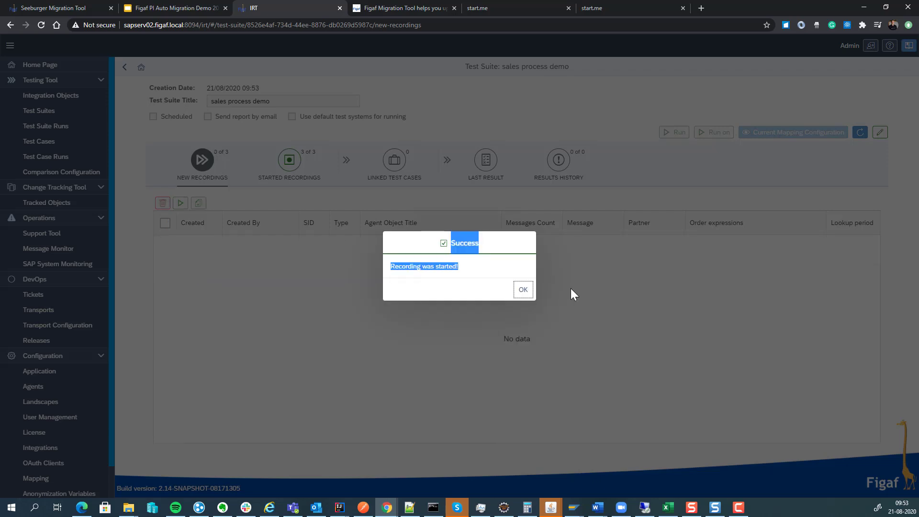
{"action": "key", "text": "Return"}
{"action": "left_click", "coordinate": [303, 178]}
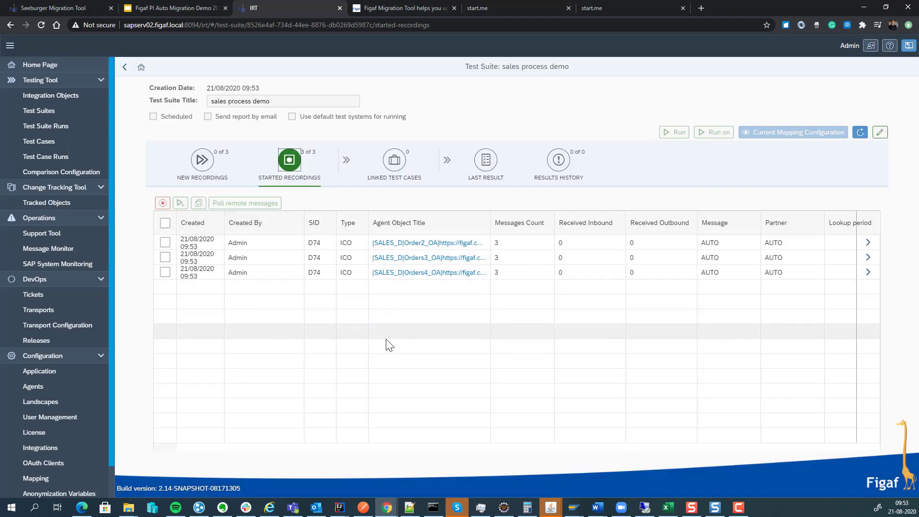
Refresh the started recordings to check for received messages and select all of them
{"action": "left_click", "coordinate": [165, 223]}
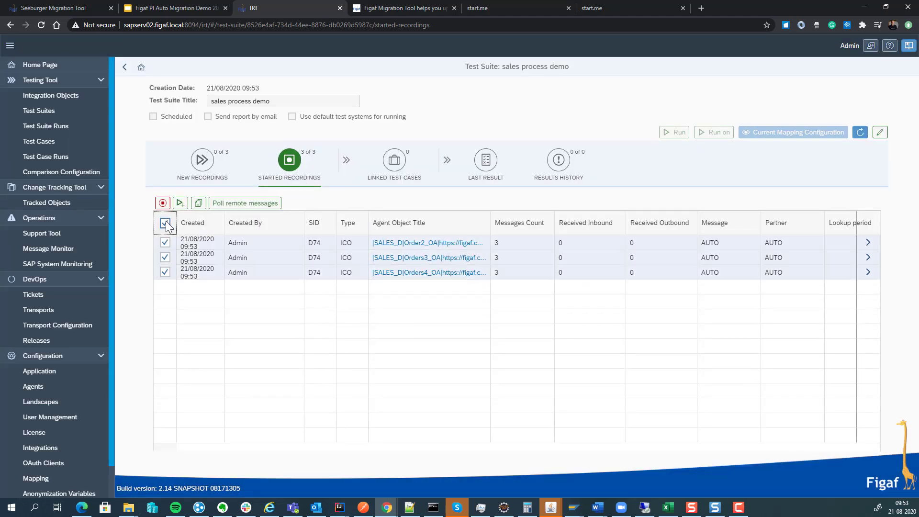
{"action": "left_click", "coordinate": [860, 134]}
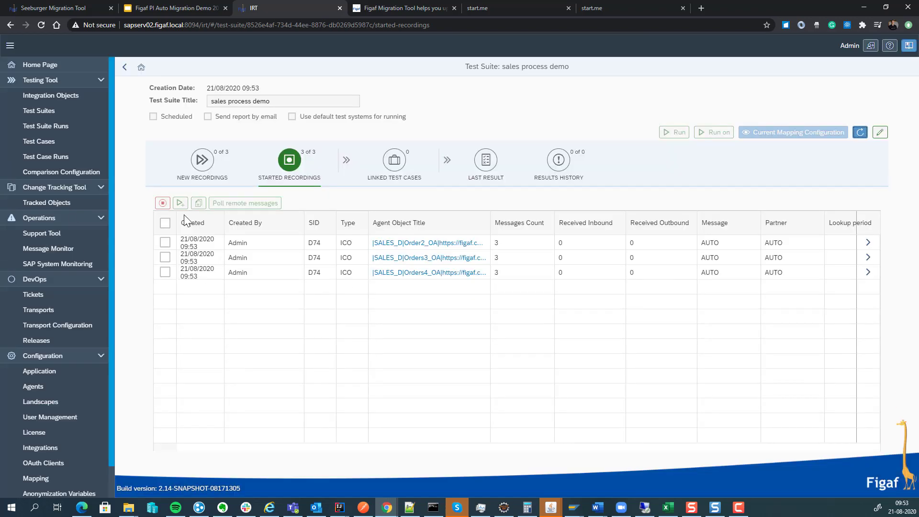
{"action": "left_click", "coordinate": [164, 222]}
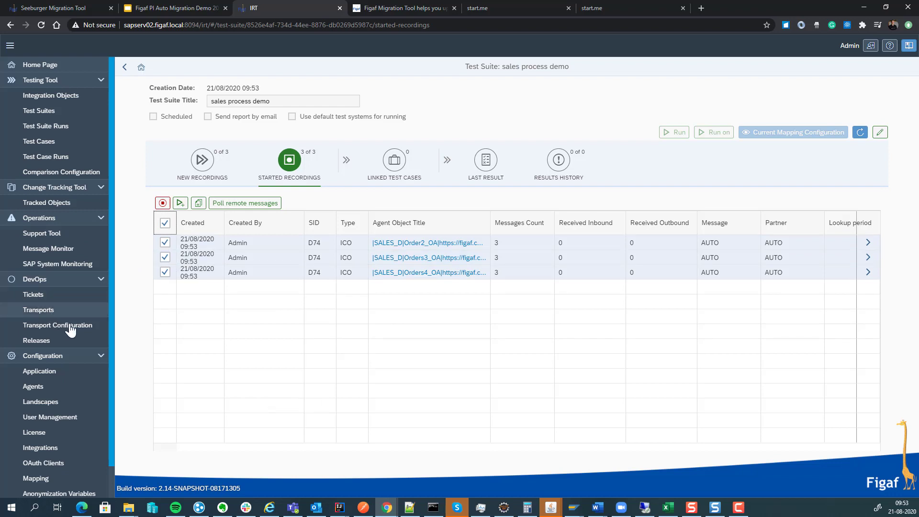
Reopen ticket ISSUE-96 from the ticket overview and check its attached test cases
{"action": "left_click", "coordinate": [56, 300]}
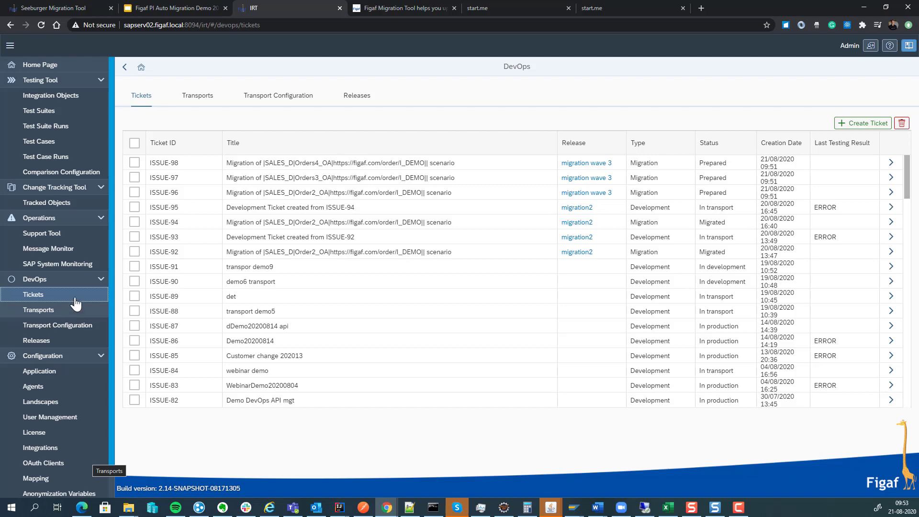
{"action": "left_click", "coordinate": [890, 193]}
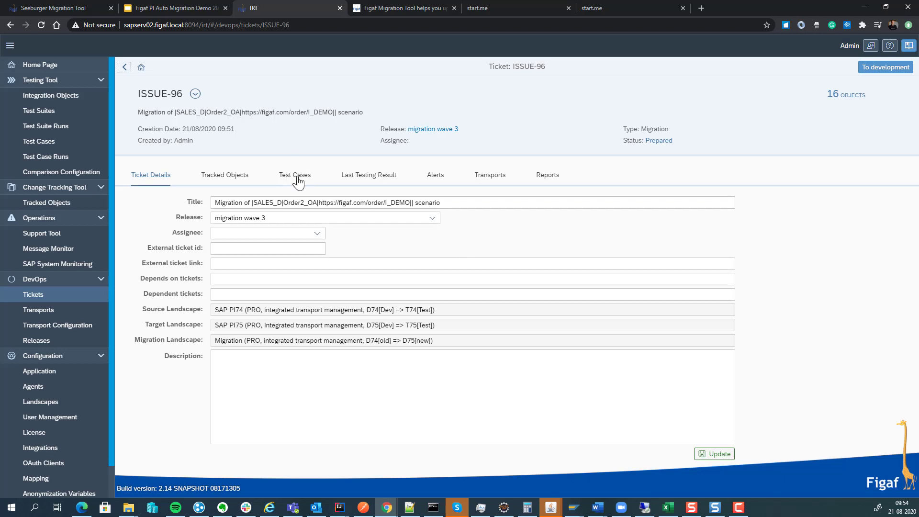
{"action": "left_click", "coordinate": [296, 175]}
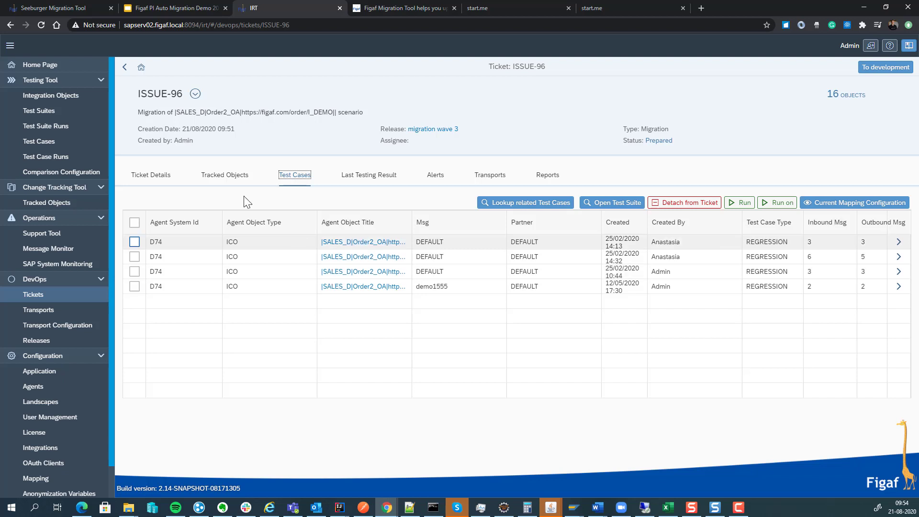
Return to the release migration wave 3, show it by tickets, and move all prepared tickets to development
{"action": "left_click", "coordinate": [421, 129]}
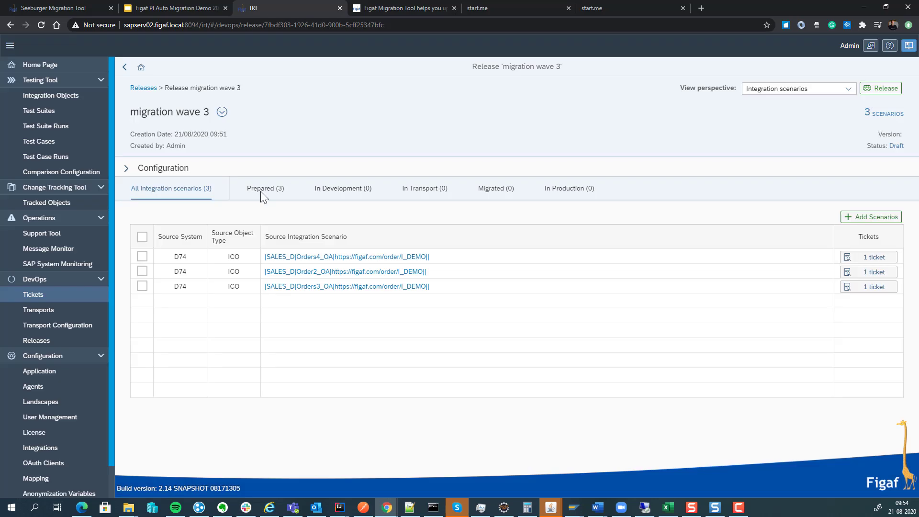
{"action": "left_click", "coordinate": [262, 190]}
{"action": "left_click", "coordinate": [142, 237]}
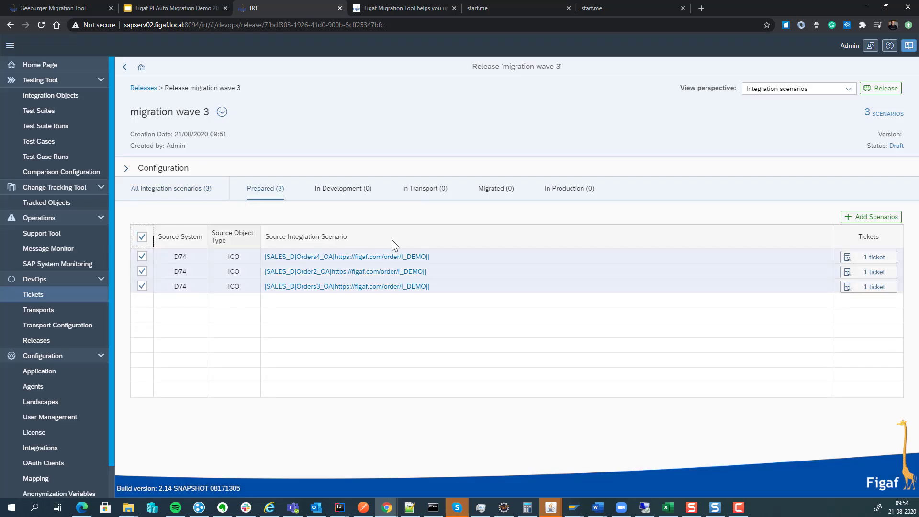
{"action": "left_click", "coordinate": [847, 89]}
{"action": "left_click", "coordinate": [809, 102]}
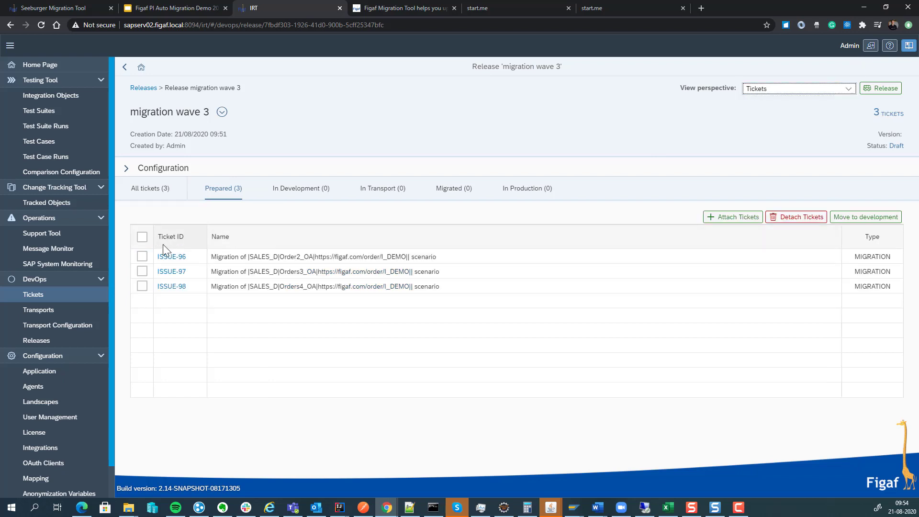
{"action": "left_click", "coordinate": [142, 237]}
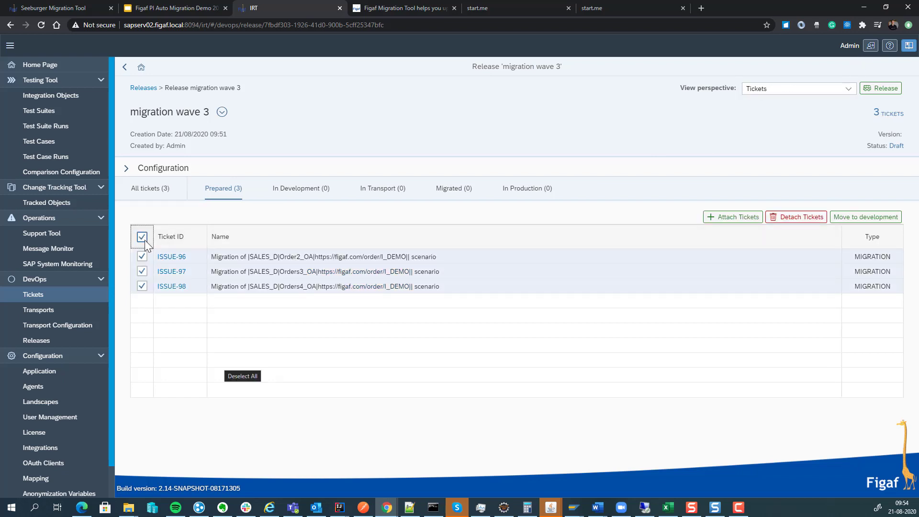
{"action": "left_click", "coordinate": [860, 220]}
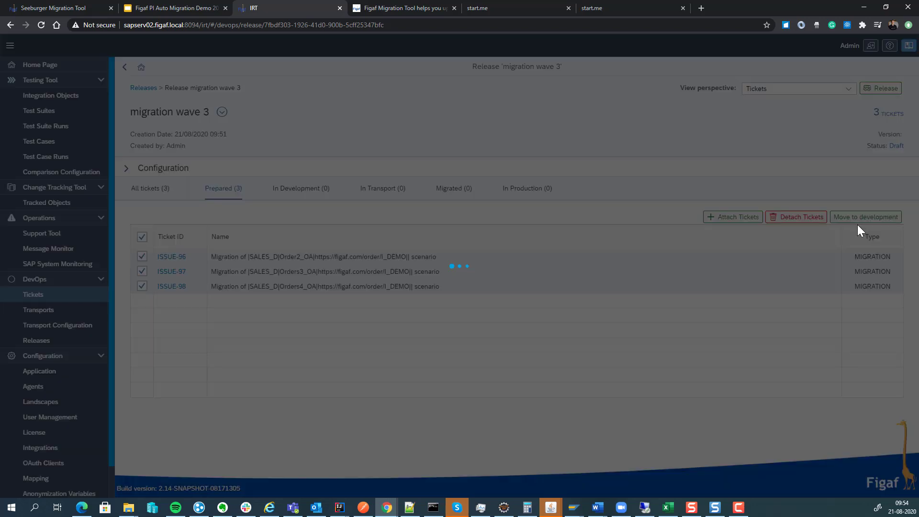
{"action": "left_click", "coordinate": [523, 293]}
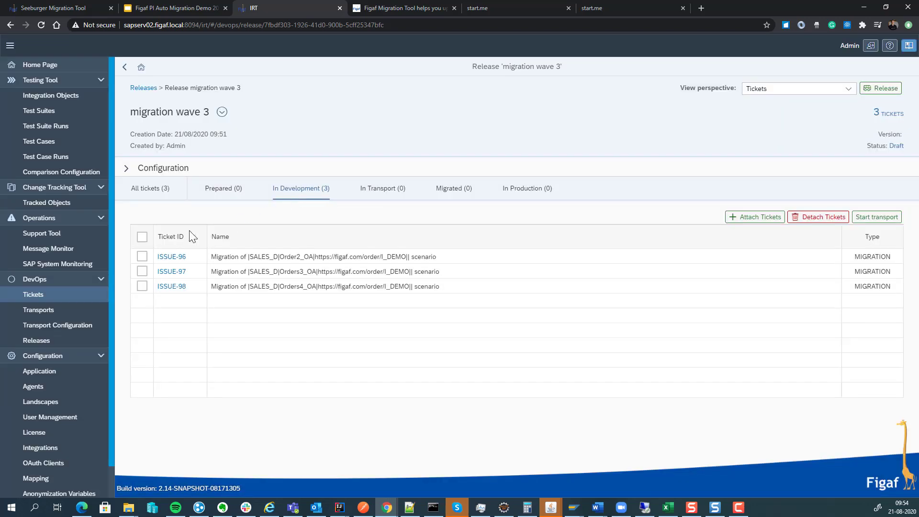
Start the transport for all tickets in development in the release
{"action": "left_click", "coordinate": [142, 237]}
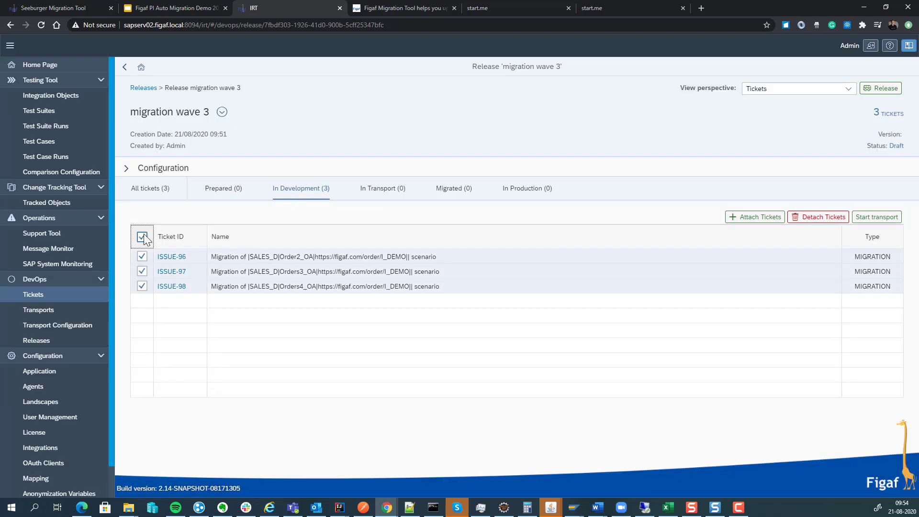
{"action": "left_click", "coordinate": [897, 217]}
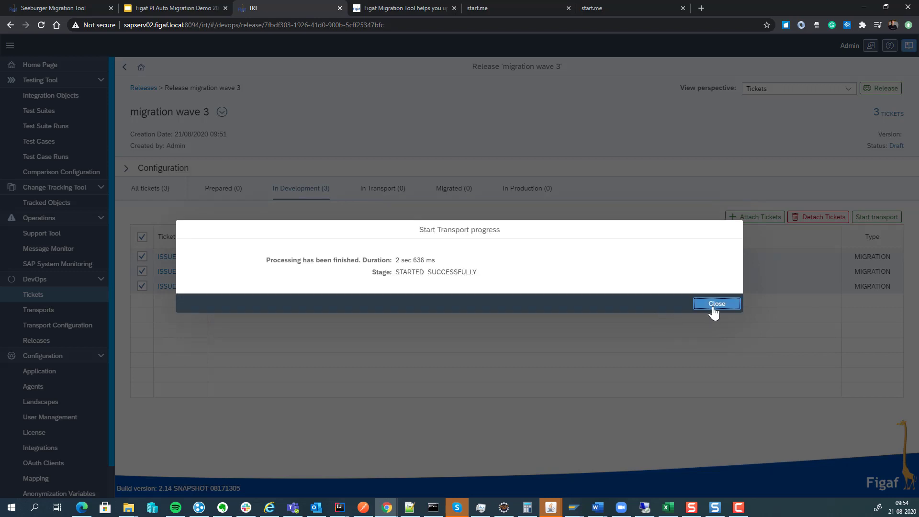
{"action": "left_click", "coordinate": [716, 304]}
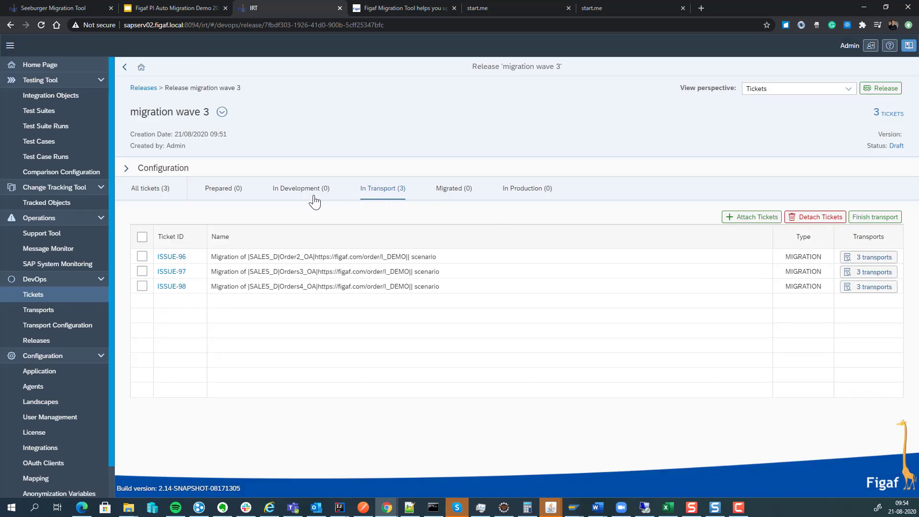
Open the I_DEMOMIGRATION 1.0 transport of ISSUE-96 and compare the old and new versions of its Party data type
{"action": "left_click", "coordinate": [383, 192]}
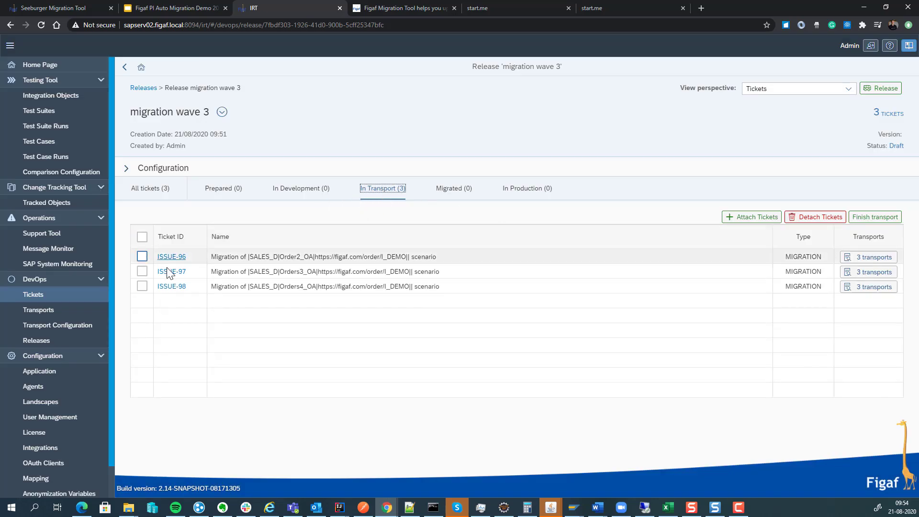
{"action": "left_click", "coordinate": [869, 257]}
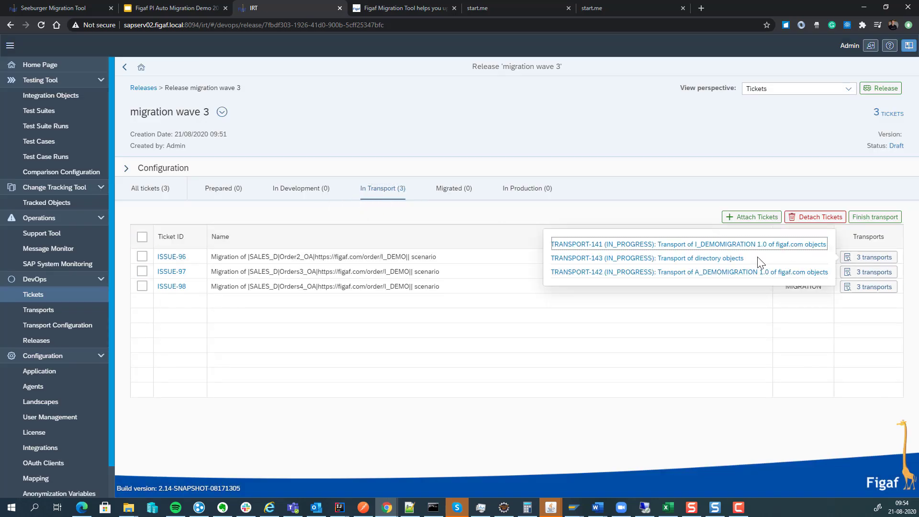
{"action": "left_click", "coordinate": [697, 245]}
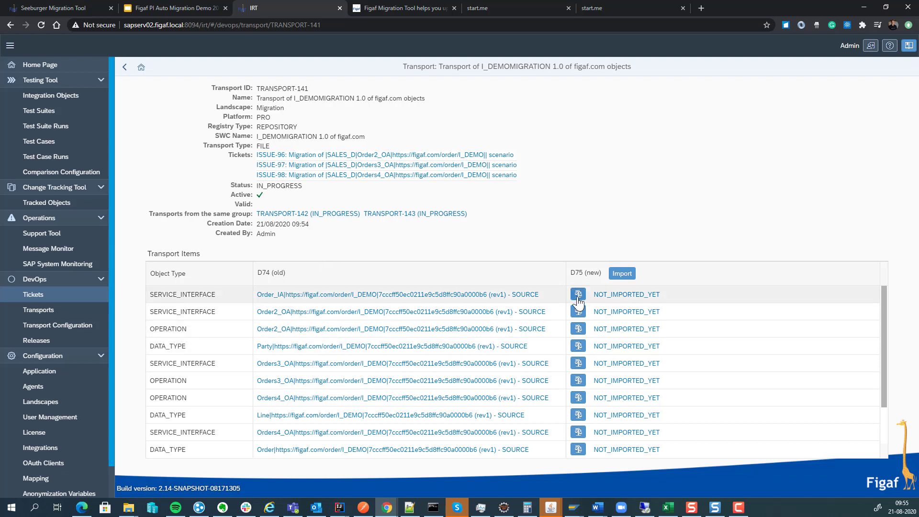
{"action": "left_click", "coordinate": [578, 347]}
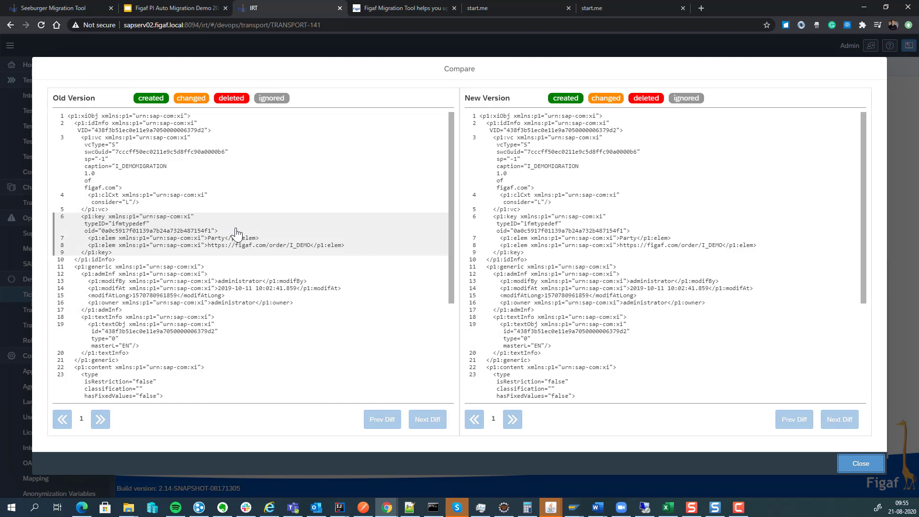
{"action": "left_click", "coordinate": [851, 469]}
Import the I_DEMOMIGRATION 1.0 transport items into D75, refreshing the import progress until it finishes
{"action": "left_click", "coordinate": [621, 272]}
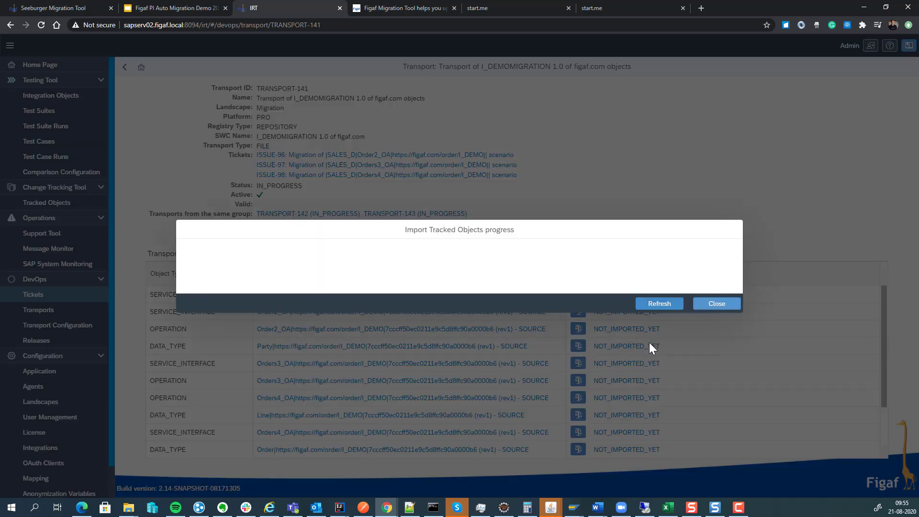
{"action": "left_click", "coordinate": [652, 302]}
{"action": "left_click", "coordinate": [654, 304]}
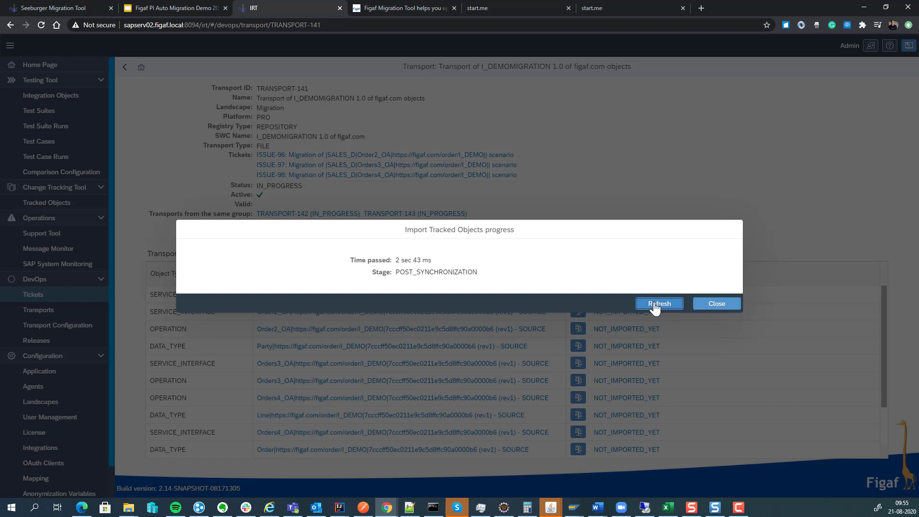
{"action": "left_click", "coordinate": [655, 307]}
{"action": "left_click", "coordinate": [710, 303]}
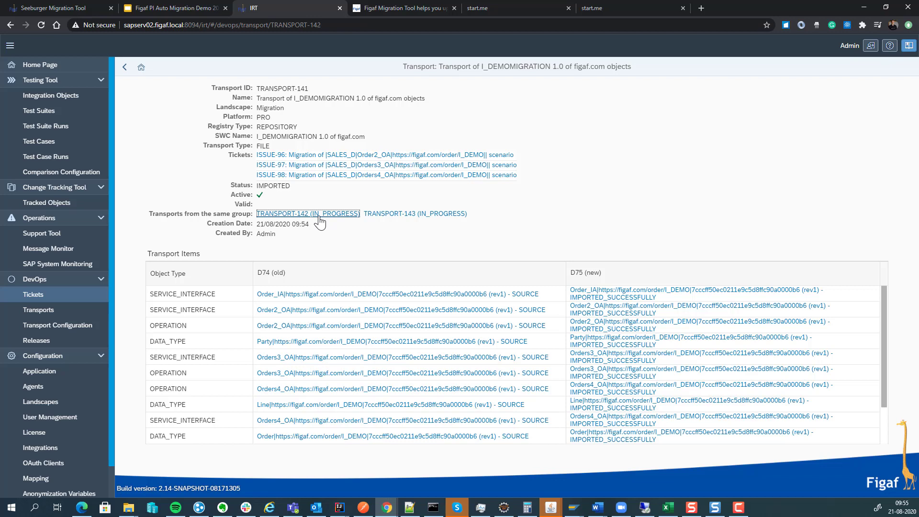
Open the related A_DEMOMIGRATION 1.0 transport and import its items into D75, refreshing the import progress until it finishes
{"action": "left_click", "coordinate": [321, 215]}
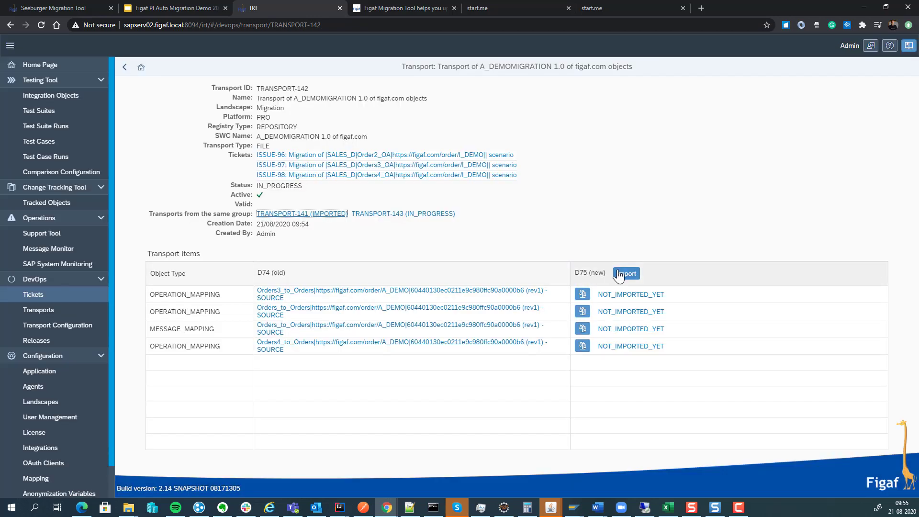
{"action": "left_click", "coordinate": [619, 274]}
{"action": "left_click", "coordinate": [654, 307]}
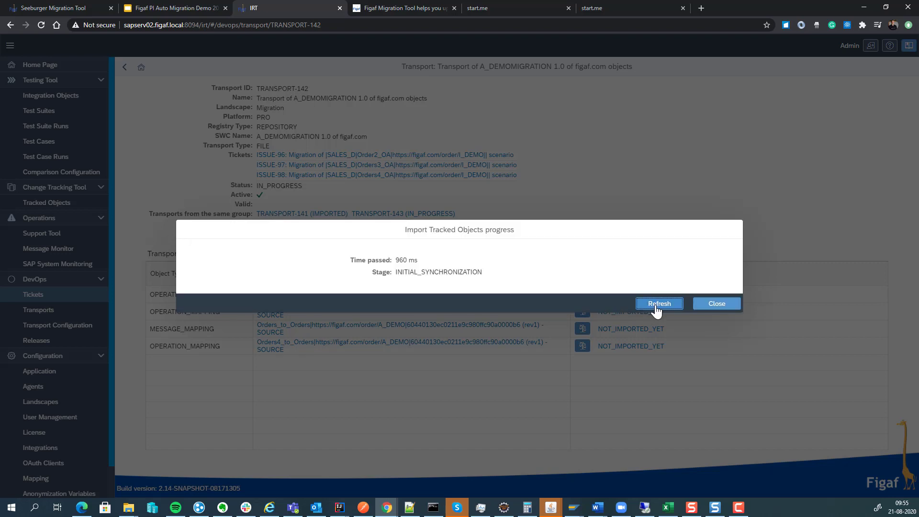
{"action": "left_click", "coordinate": [656, 308]}
{"action": "left_click", "coordinate": [651, 304]}
{"action": "left_click", "coordinate": [652, 305]}
{"action": "left_click", "coordinate": [656, 307]}
{"action": "left_click", "coordinate": [656, 307]}
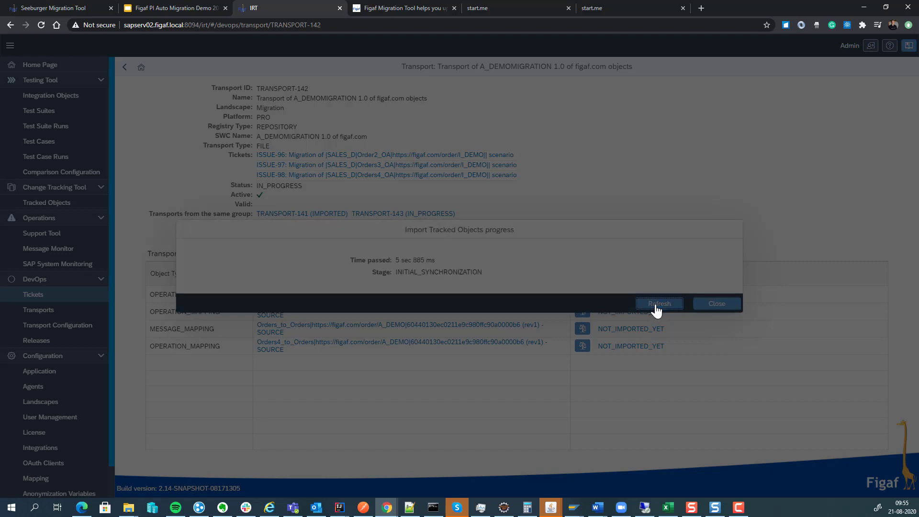
{"action": "left_click", "coordinate": [657, 307]}
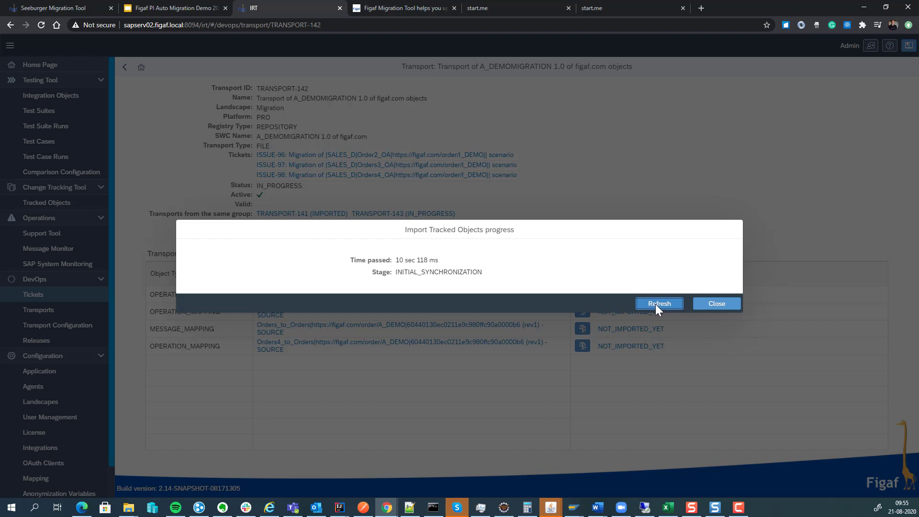
{"action": "left_click", "coordinate": [655, 304]}
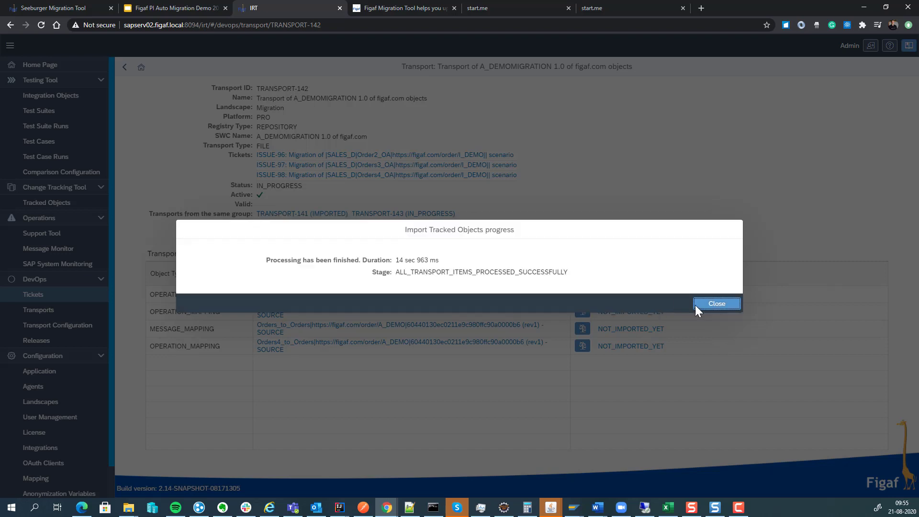
{"action": "left_click", "coordinate": [697, 306]}
Open the related transport of directory objects and migrate its passwords where possible
{"action": "left_click", "coordinate": [420, 218]}
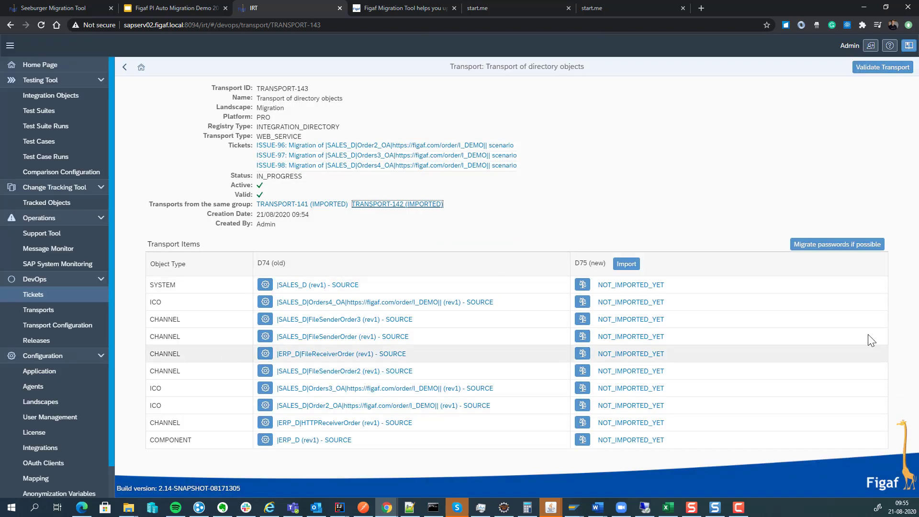
{"action": "left_click", "coordinate": [838, 250]}
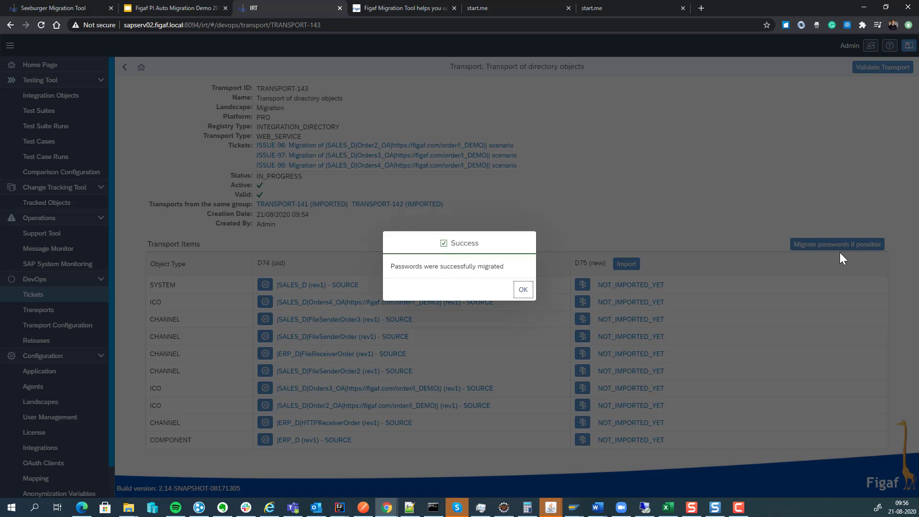
{"action": "left_click", "coordinate": [518, 289]}
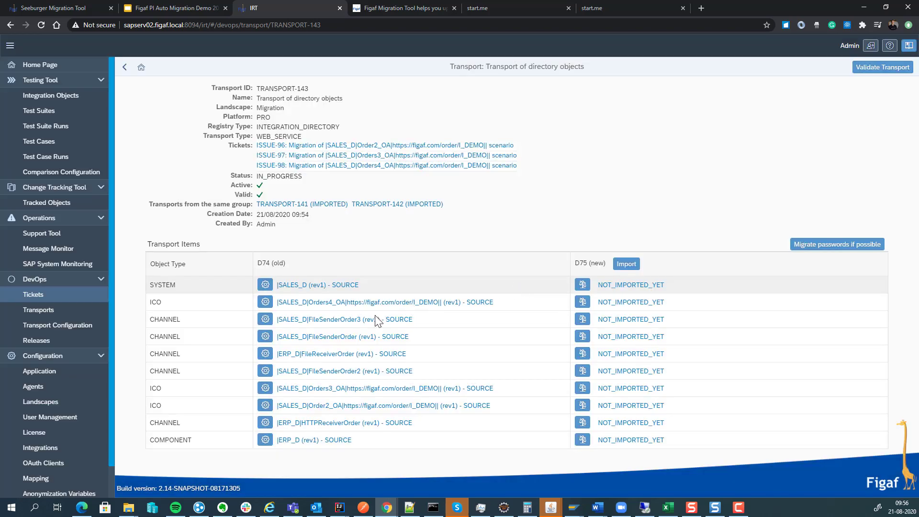
In the FileSenderOrder3 channel's transport configuration, stop inheriting file.sourceDir from the source and set its D75 value to E:\SAPPIFile\D75\Order
{"action": "left_click", "coordinate": [266, 321]}
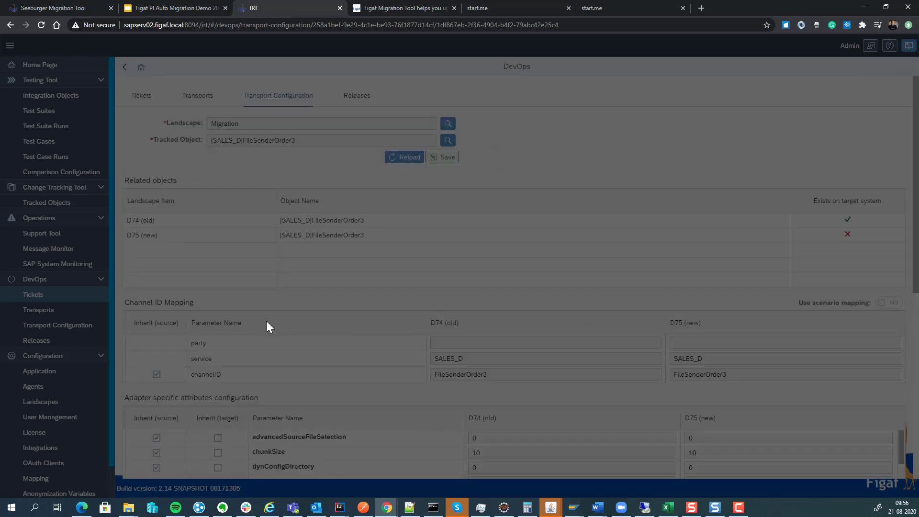
{"action": "scroll", "coordinate": [294, 328], "scroll_direction": "down", "scroll_amount": 4}
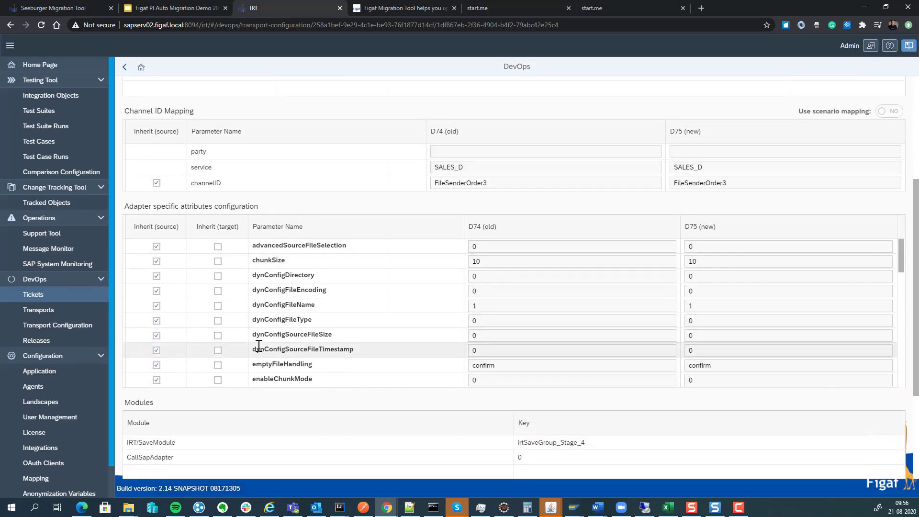
{"action": "scroll", "coordinate": [302, 319], "scroll_direction": "down", "scroll_amount": 10}
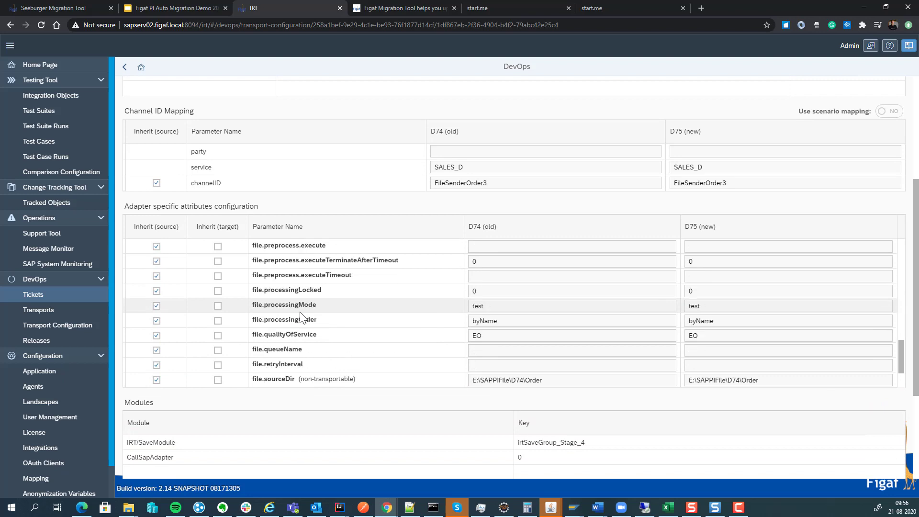
{"action": "scroll", "coordinate": [302, 318], "scroll_direction": "down", "scroll_amount": 4}
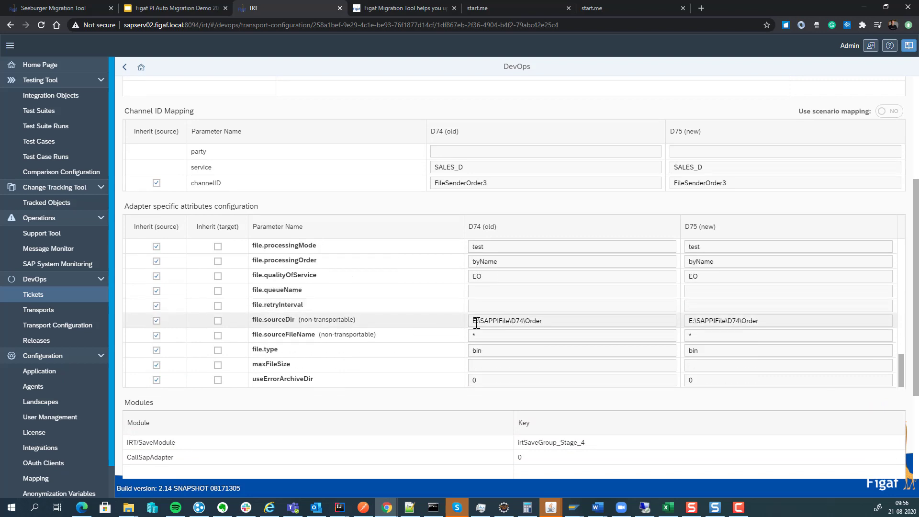
{"action": "left_click", "coordinate": [156, 321]}
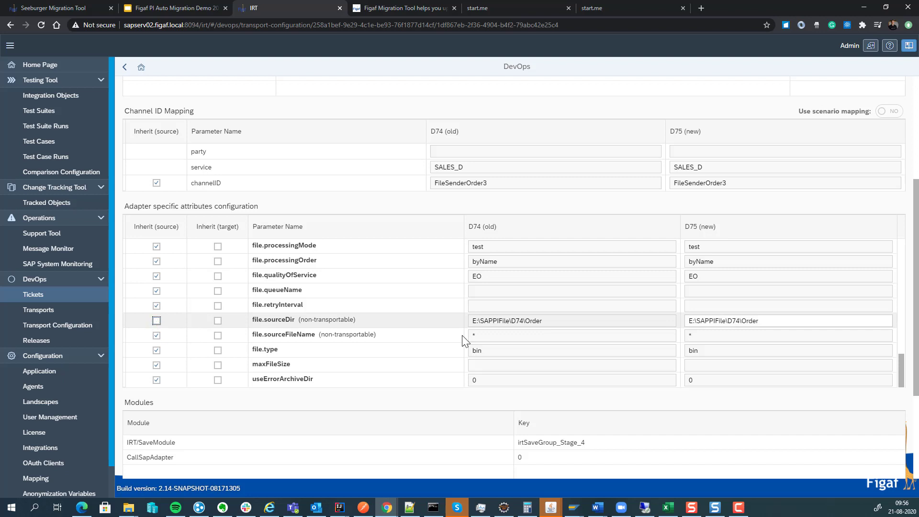
{"action": "left_click", "coordinate": [730, 320]}
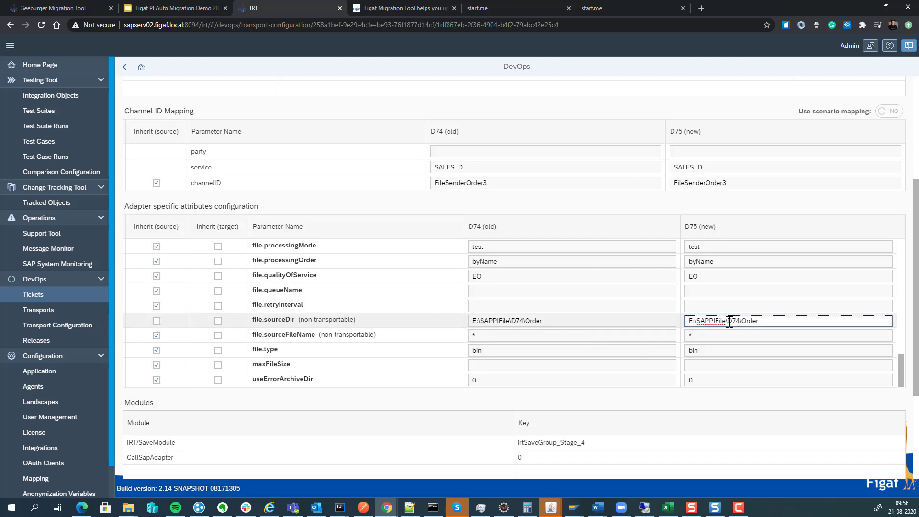
{"action": "key", "text": "BackSpace"}
{"action": "type", "text": "5"}
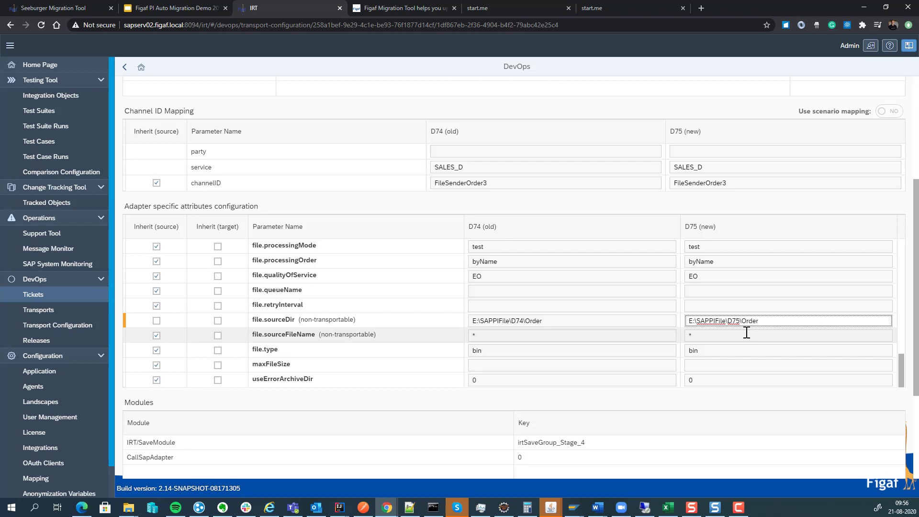
Save the FileSenderOrder3 transport configuration and return to the directory objects transport
{"action": "scroll", "coordinate": [674, 436], "scroll_direction": "down", "scroll_amount": 3}
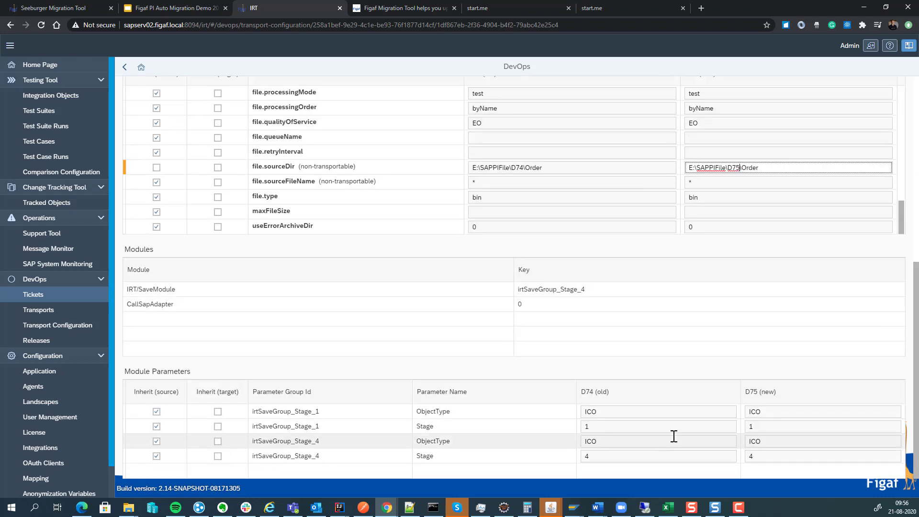
{"action": "scroll", "coordinate": [665, 434], "scroll_direction": "up", "scroll_amount": 8}
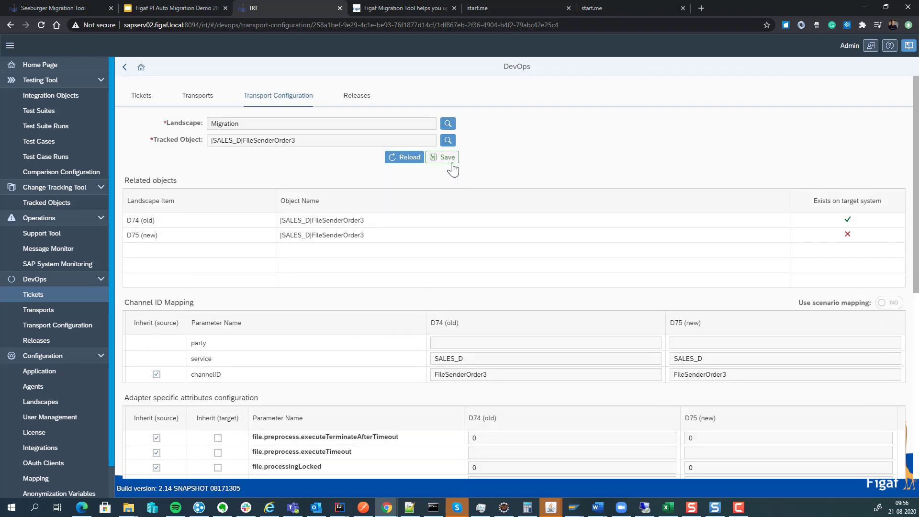
{"action": "left_click", "coordinate": [452, 163]}
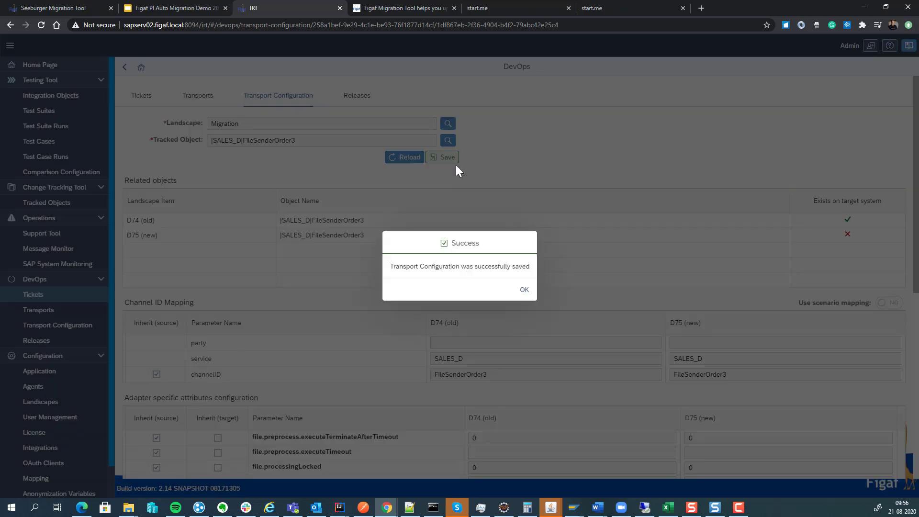
{"action": "left_click", "coordinate": [521, 293]}
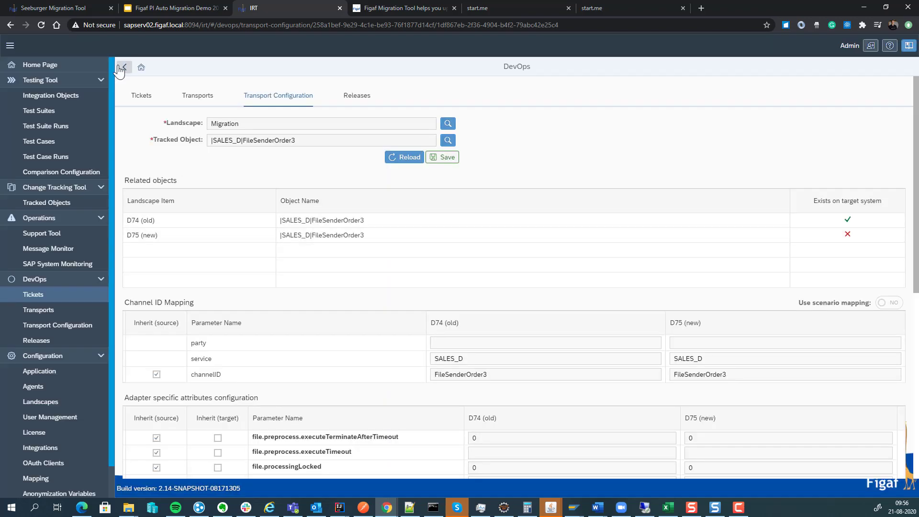
{"action": "left_click", "coordinate": [121, 69]}
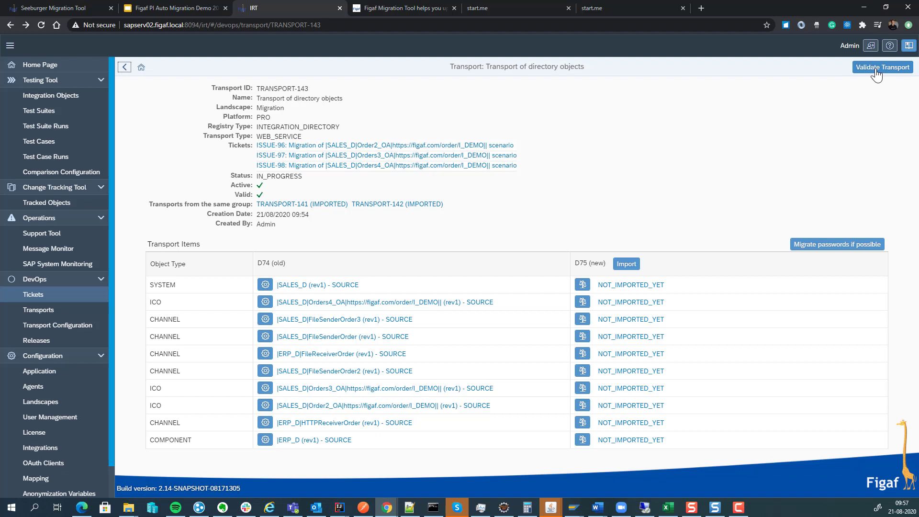
Import the directory objects transport into D75, refreshing the progress and closing it when done
{"action": "left_click", "coordinate": [634, 268]}
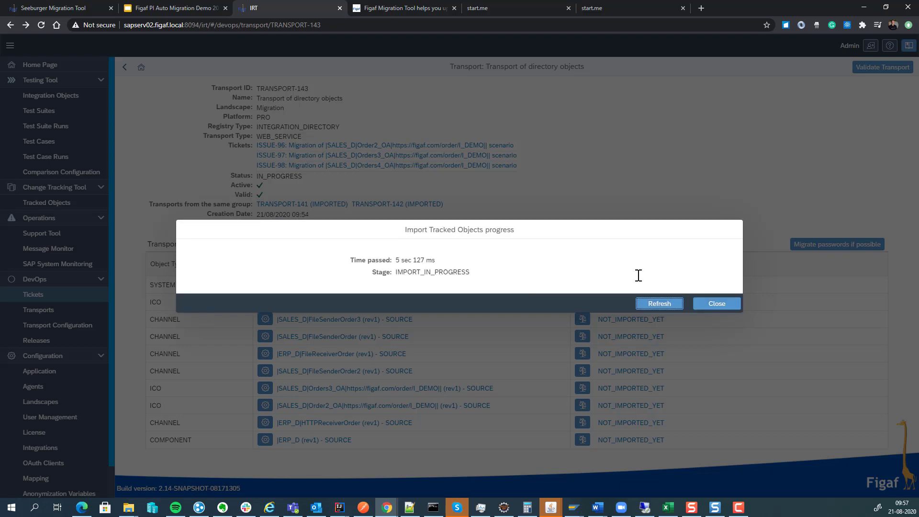
{"action": "left_click", "coordinate": [658, 305]}
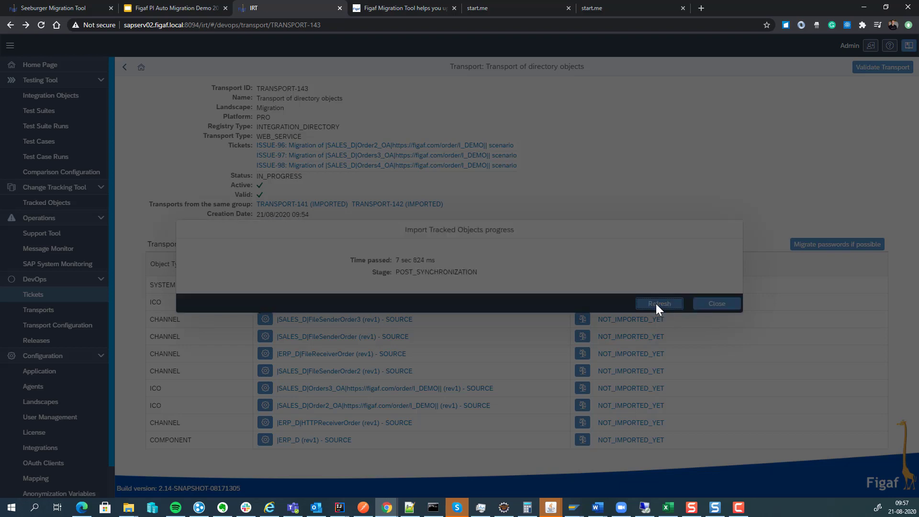
{"action": "left_click", "coordinate": [729, 308]}
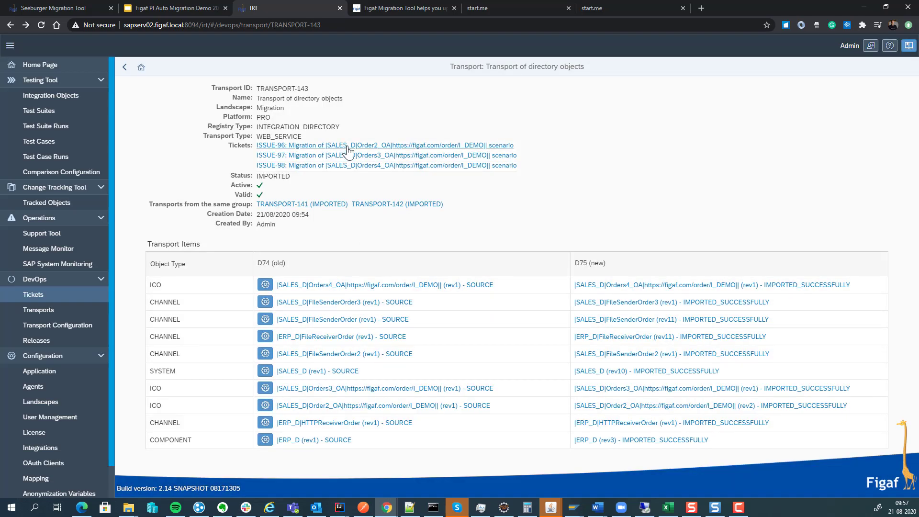
Go through ISSUE-96 back to the release migration wave 3 and finish the transport for all its tickets in transport
{"action": "left_click", "coordinate": [348, 146]}
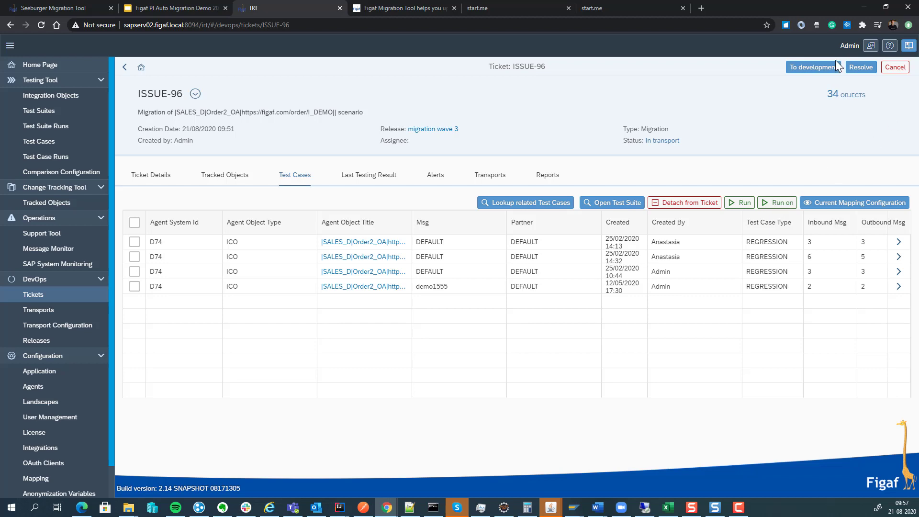
{"action": "left_click", "coordinate": [412, 129]}
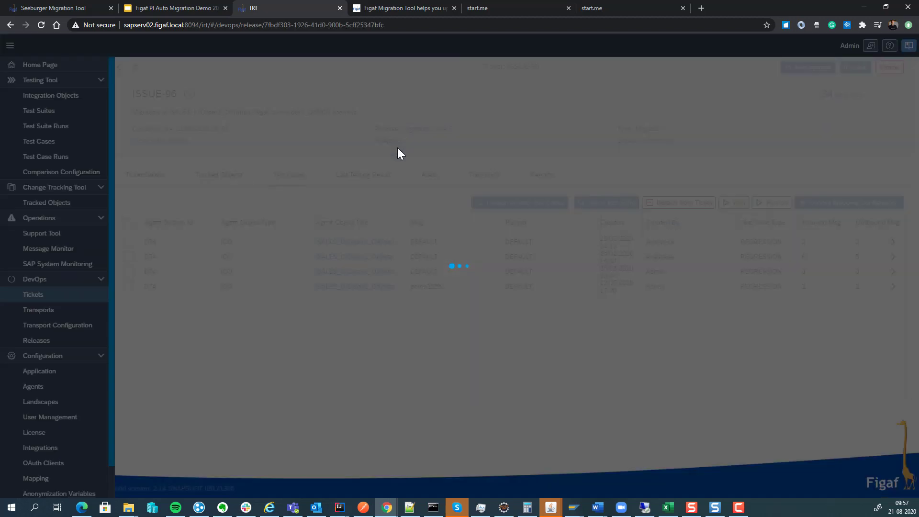
{"action": "left_click", "coordinate": [142, 235]}
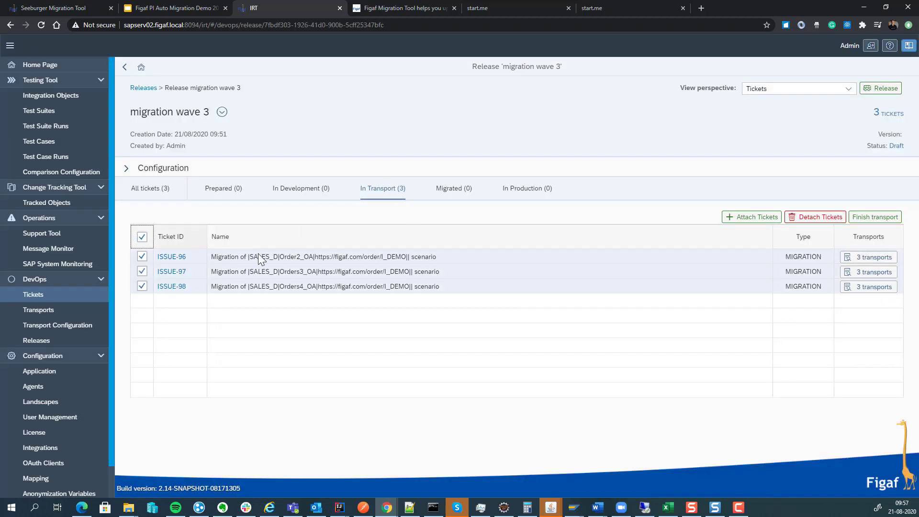
{"action": "left_click", "coordinate": [875, 221]}
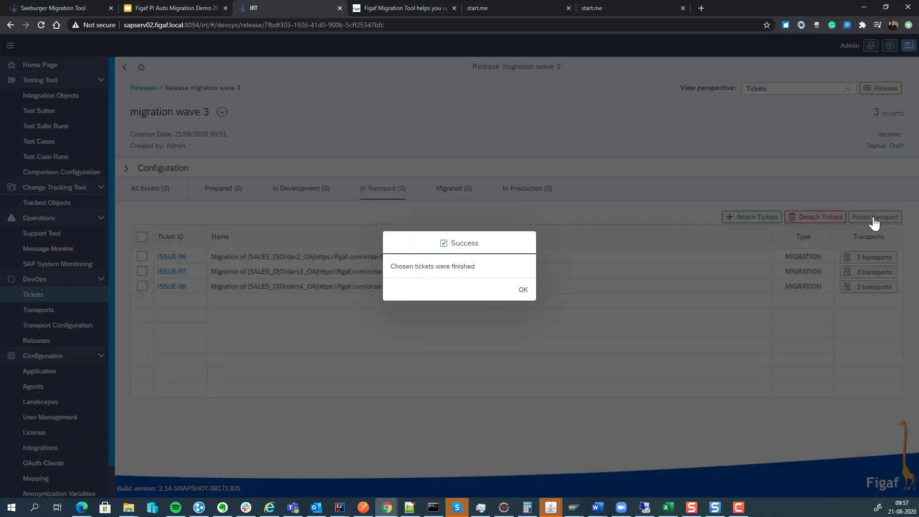
{"action": "left_click", "coordinate": [521, 288]}
Migrate the transport configurations of all migrated tickets with passwords and static source values included, viewing the landscape slide in Google Slides meanwhile
{"action": "left_click", "coordinate": [454, 192]}
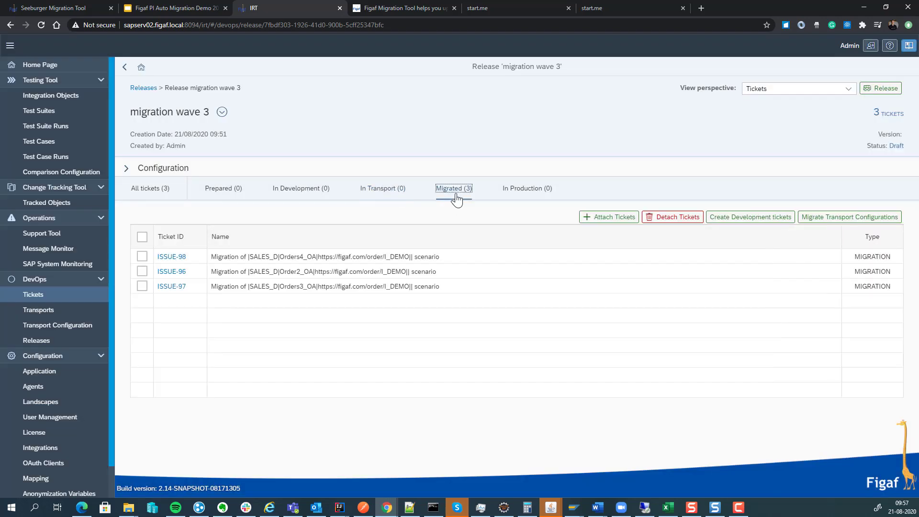
{"action": "left_click", "coordinate": [143, 237]}
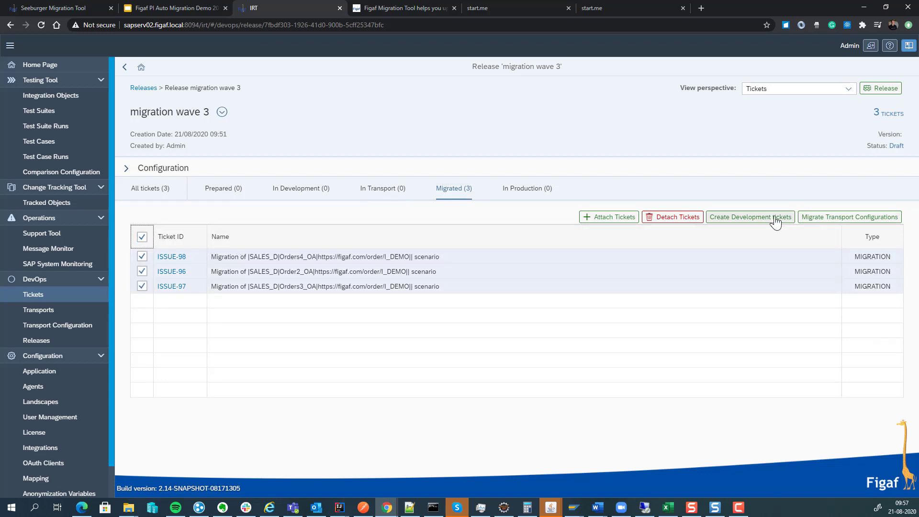
{"action": "left_click", "coordinate": [816, 223]}
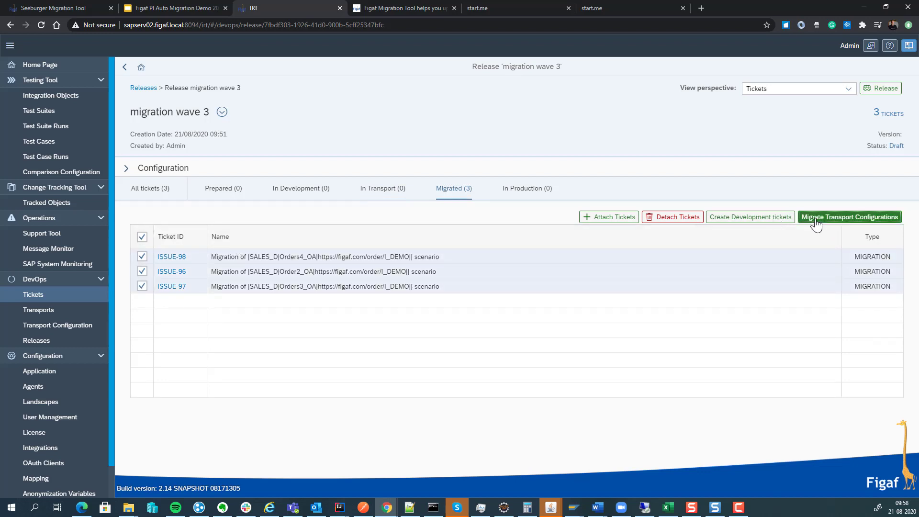
{"action": "left_click", "coordinate": [513, 300]}
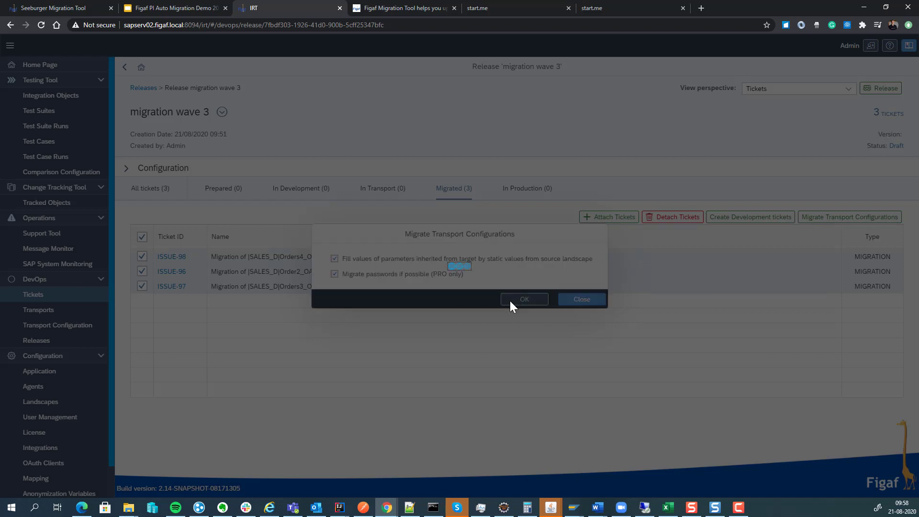
{"action": "left_click", "coordinate": [131, 14]}
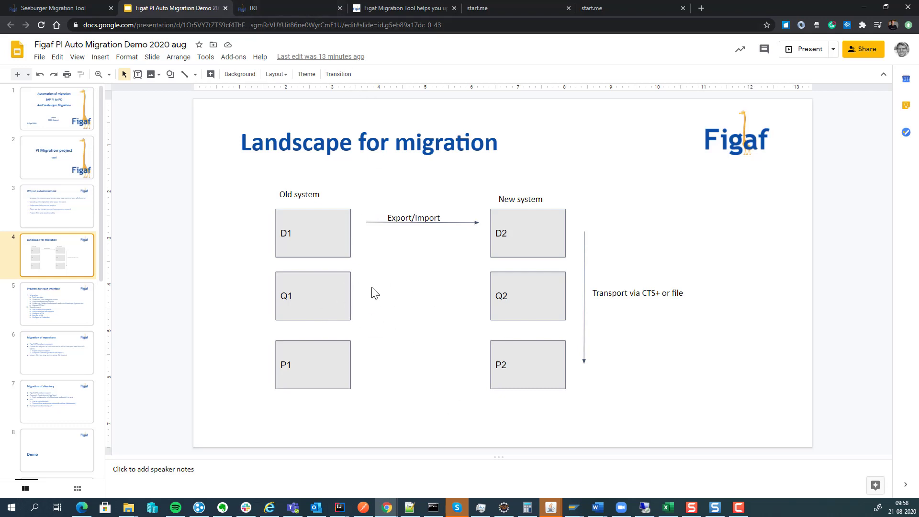
{"action": "left_click", "coordinate": [283, 7]}
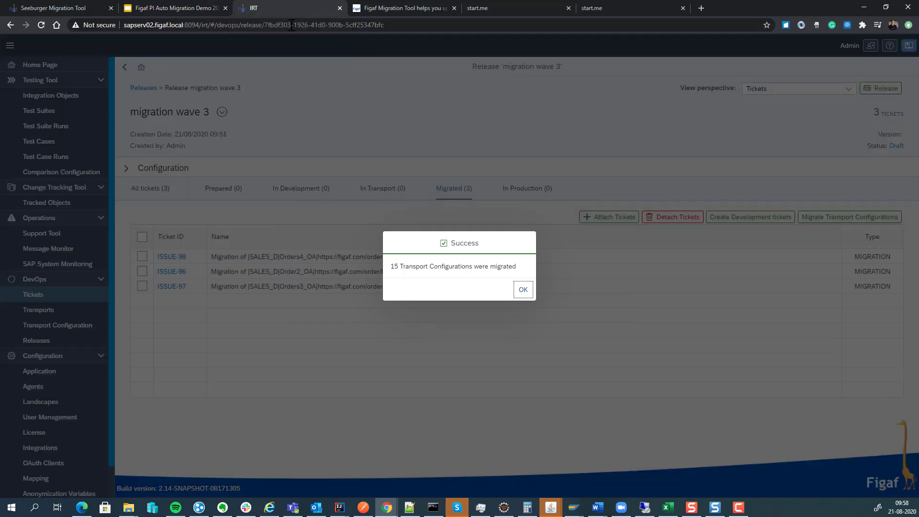
{"action": "left_click", "coordinate": [523, 291]}
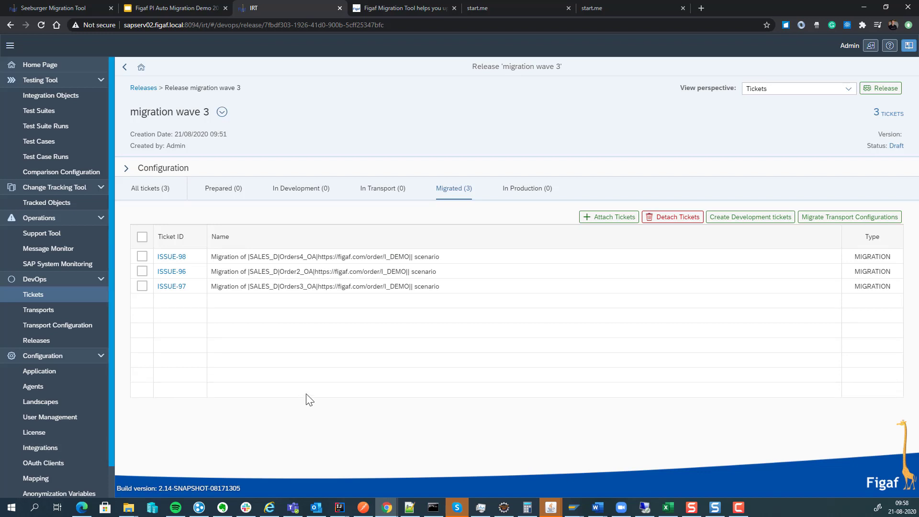
Try to create development tickets for all migrated tickets, and add the missing DevOps license for the D75 Orders4_OA scenario
{"action": "left_click", "coordinate": [142, 239]}
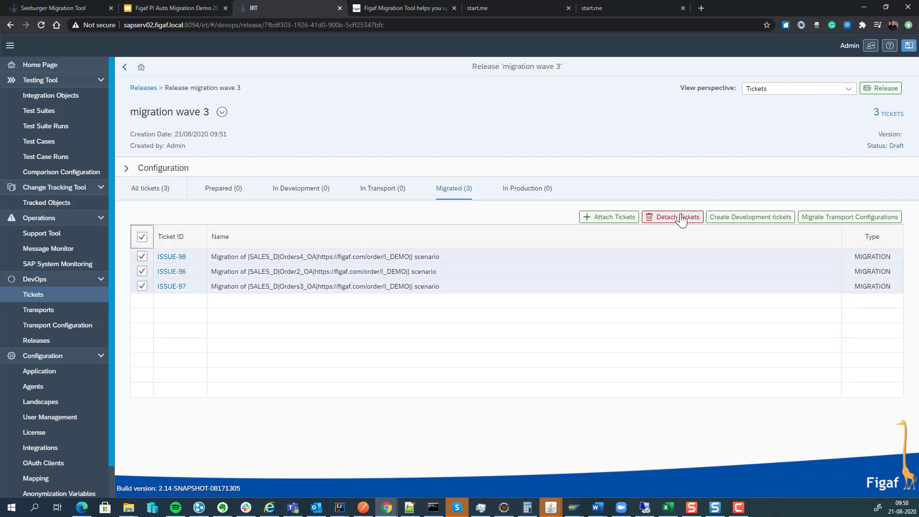
{"action": "left_click", "coordinate": [752, 218]}
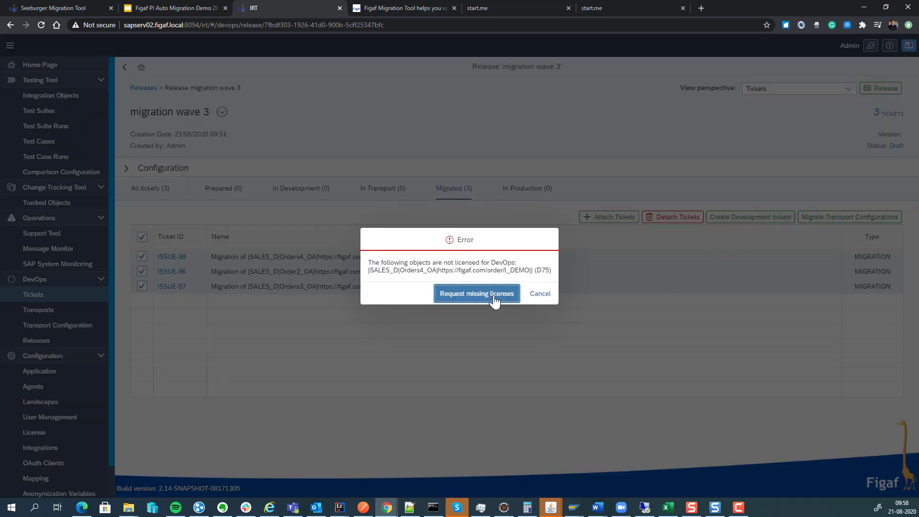
{"action": "left_click", "coordinate": [494, 301]}
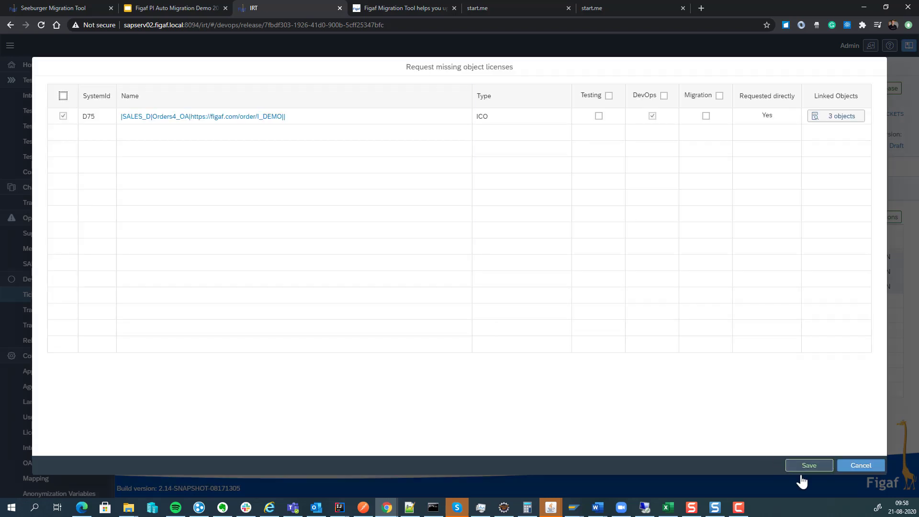
{"action": "left_click", "coordinate": [809, 467]}
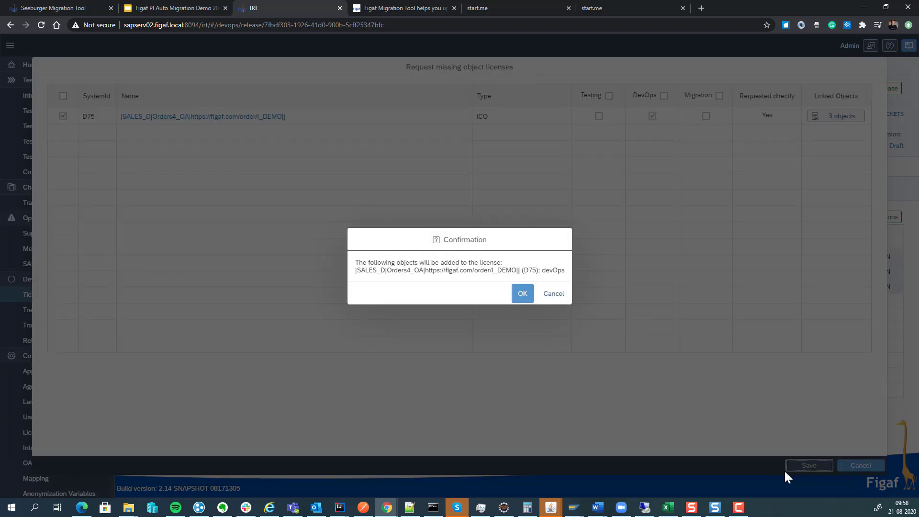
{"action": "left_click", "coordinate": [520, 299]}
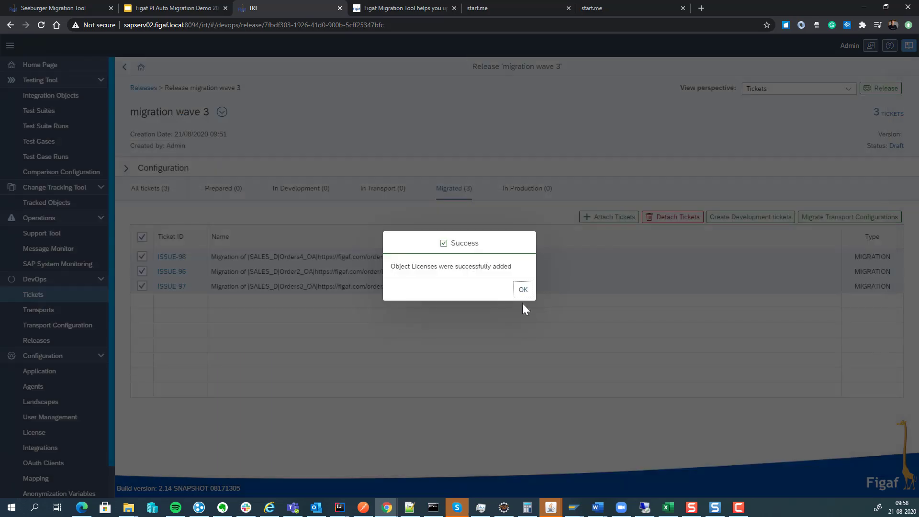
{"action": "left_click", "coordinate": [526, 289]}
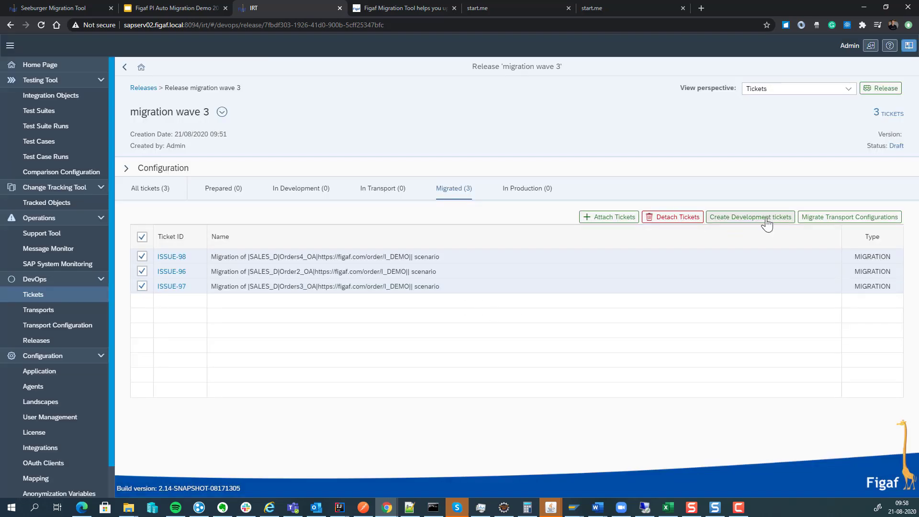
Retry creating the development tickets and add the missing DevOps license for the D75 Orders3_OA scenario
{"action": "left_click", "coordinate": [750, 216]}
{"action": "left_click", "coordinate": [489, 293]}
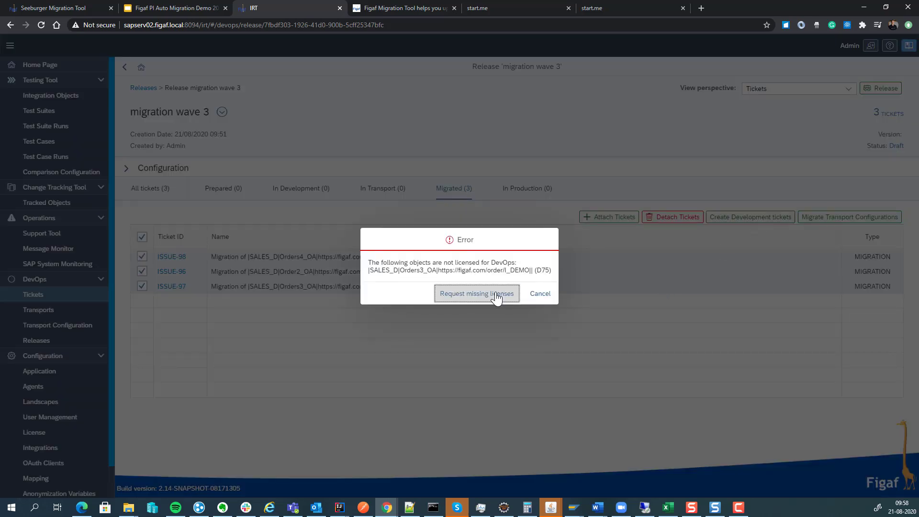
{"action": "left_click", "coordinate": [809, 465]}
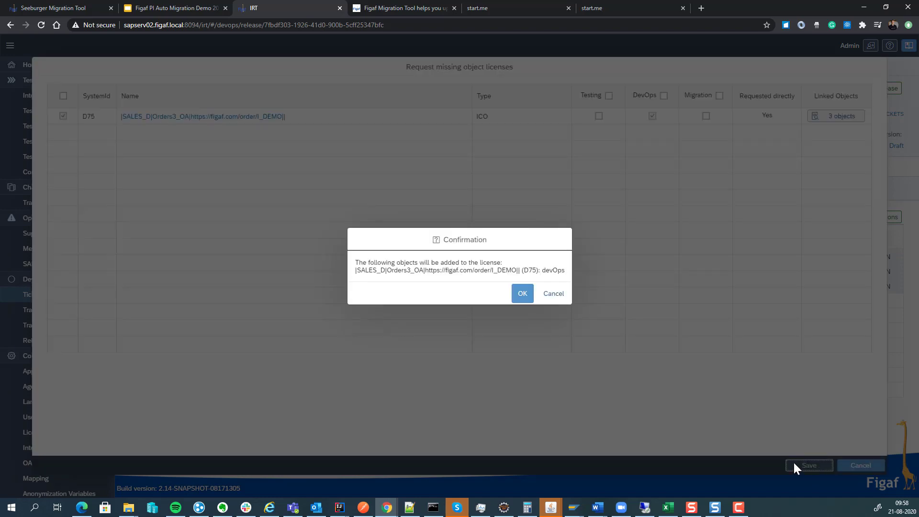
{"action": "left_click", "coordinate": [530, 298]}
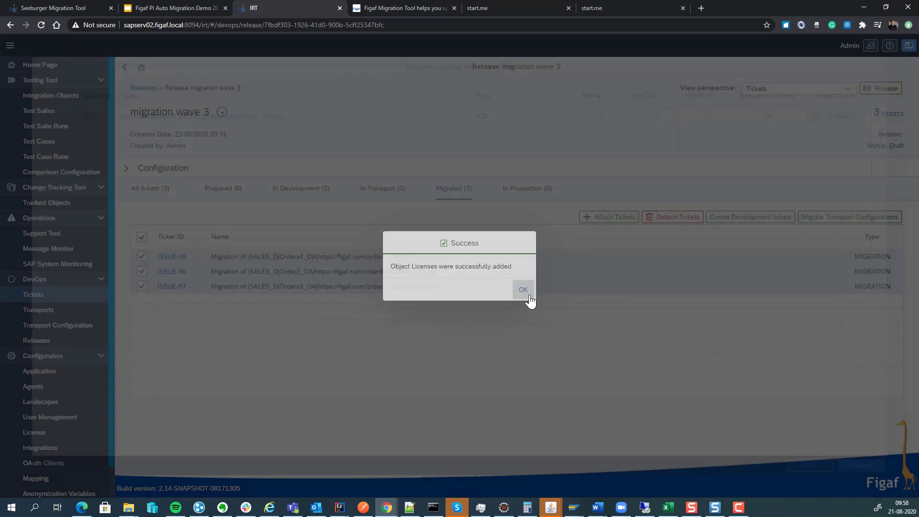
{"action": "left_click", "coordinate": [522, 295]}
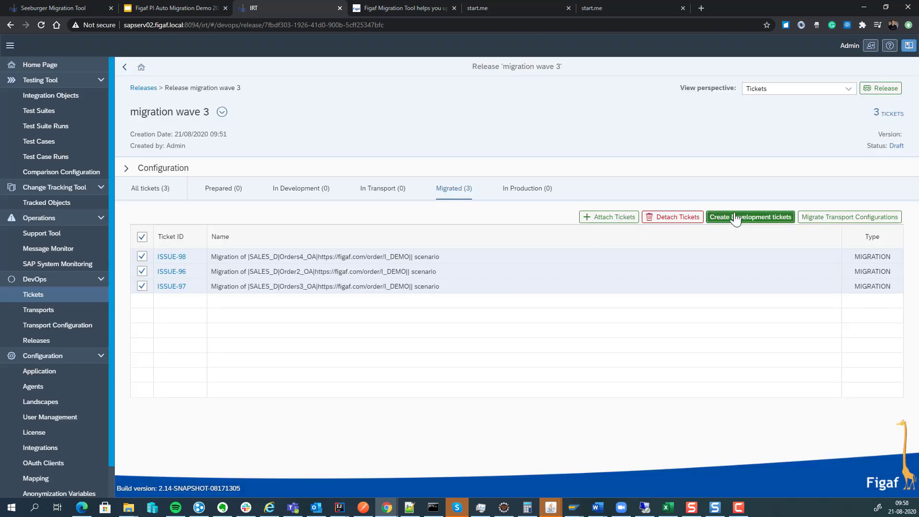
Create development tickets for all migrated tickets and compare the tickets in development with the migrated ones
{"action": "left_click", "coordinate": [751, 217]}
{"action": "left_click", "coordinate": [518, 292]}
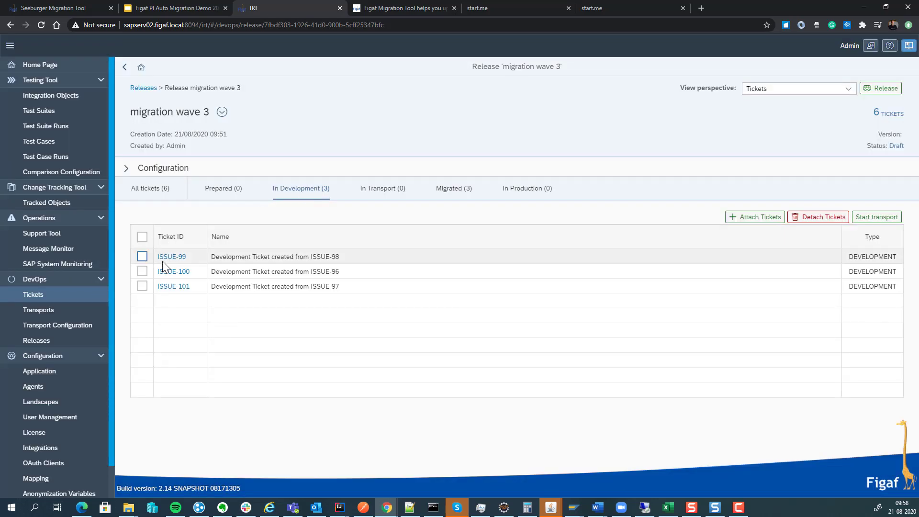
{"action": "left_click", "coordinate": [452, 195]}
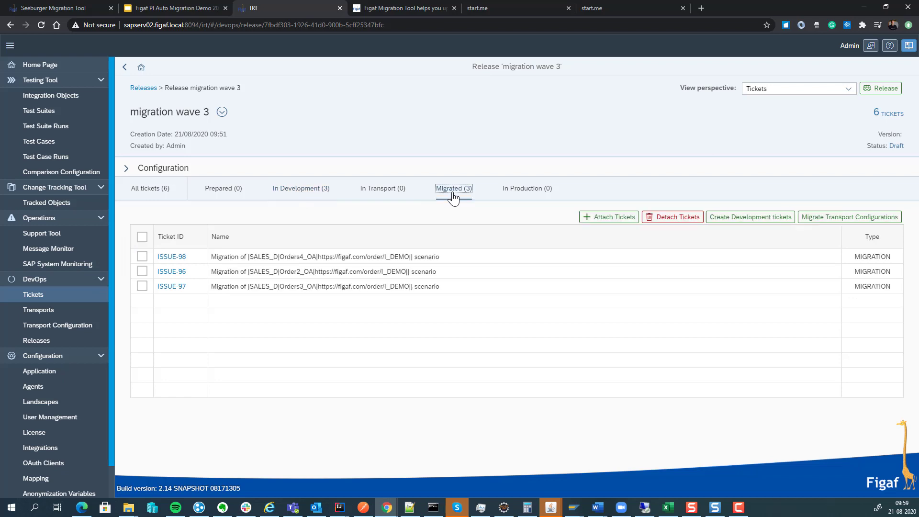
{"action": "left_click", "coordinate": [311, 191]}
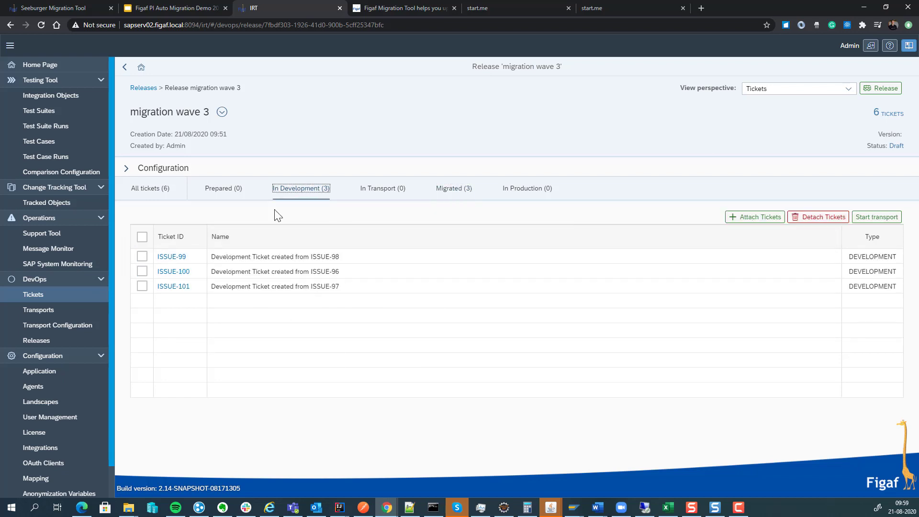
{"action": "left_click", "coordinate": [142, 237]}
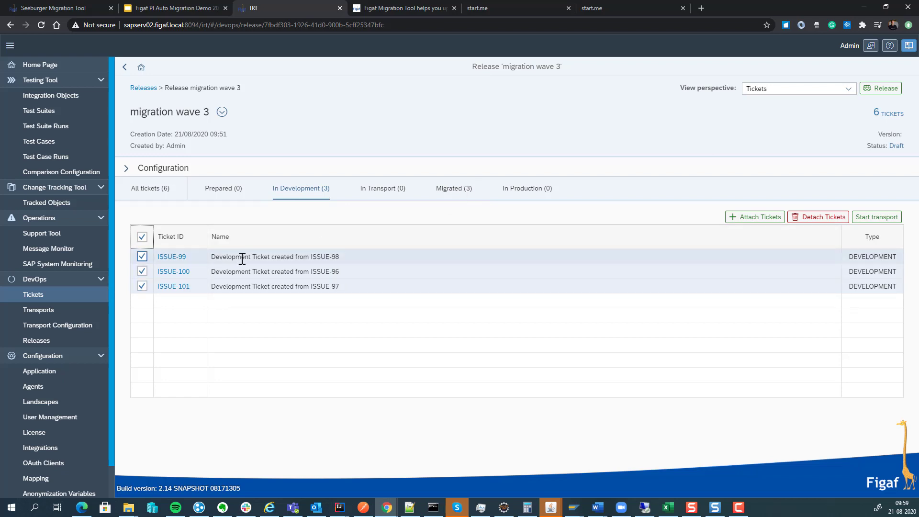
{"action": "left_click", "coordinate": [449, 194]}
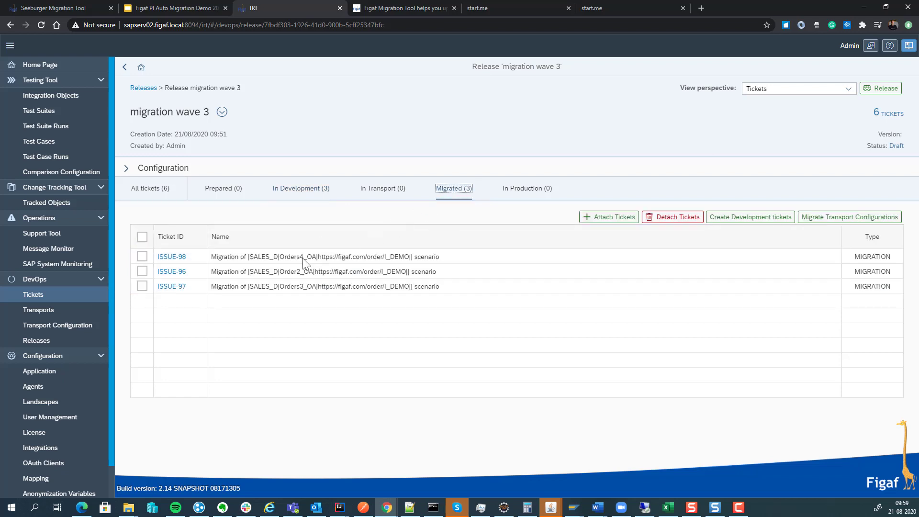
{"action": "left_click", "coordinate": [301, 192]}
Start the transport for all development tickets, refreshing the progress and closing it when done
{"action": "left_click", "coordinate": [142, 236]}
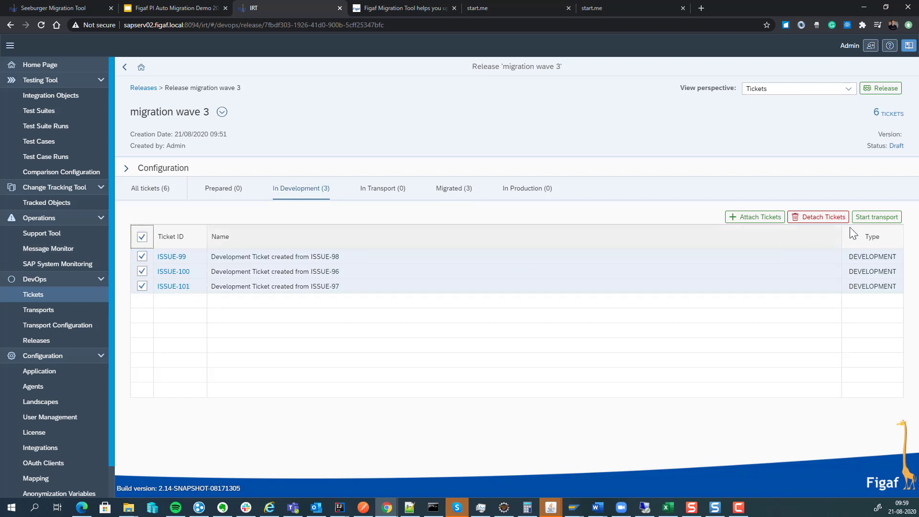
{"action": "left_click", "coordinate": [866, 219]}
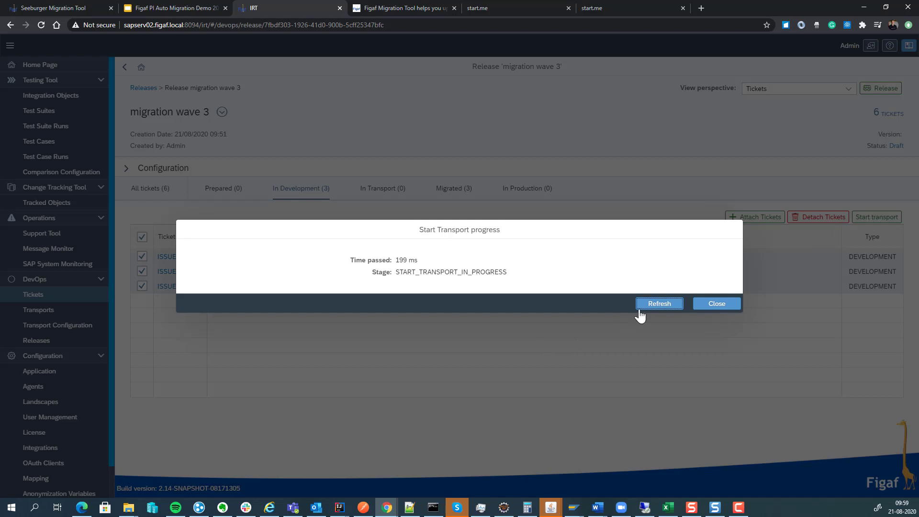
{"action": "left_click", "coordinate": [650, 303]}
{"action": "left_click", "coordinate": [645, 307]}
{"action": "left_click", "coordinate": [651, 306]}
{"action": "left_click", "coordinate": [738, 304]}
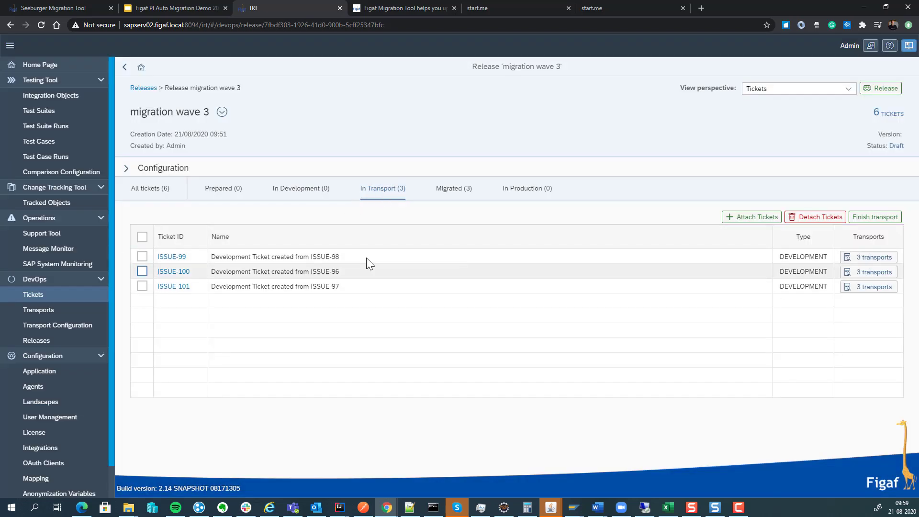
Open the directory objects transport of ISSUE-99 and go to the transport configuration of its FileSenderOrder2 channel
{"action": "left_click", "coordinate": [186, 257]}
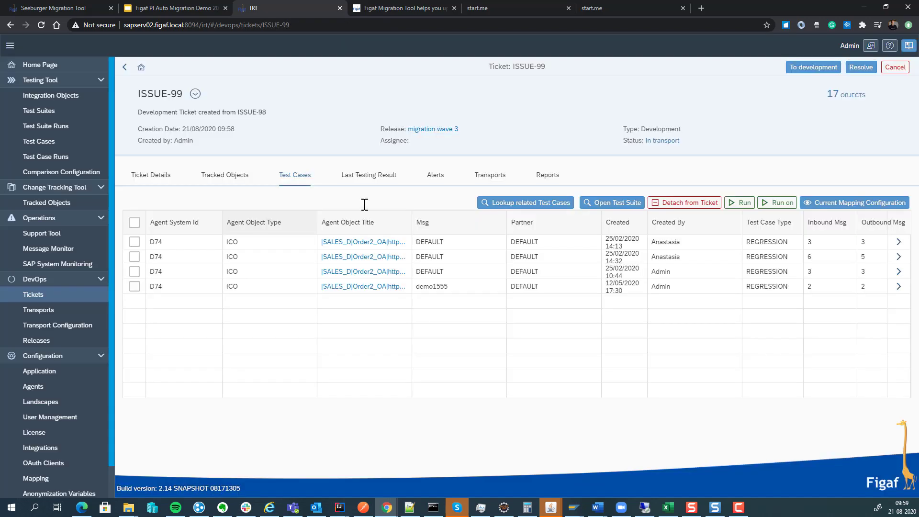
{"action": "left_click", "coordinate": [486, 177]}
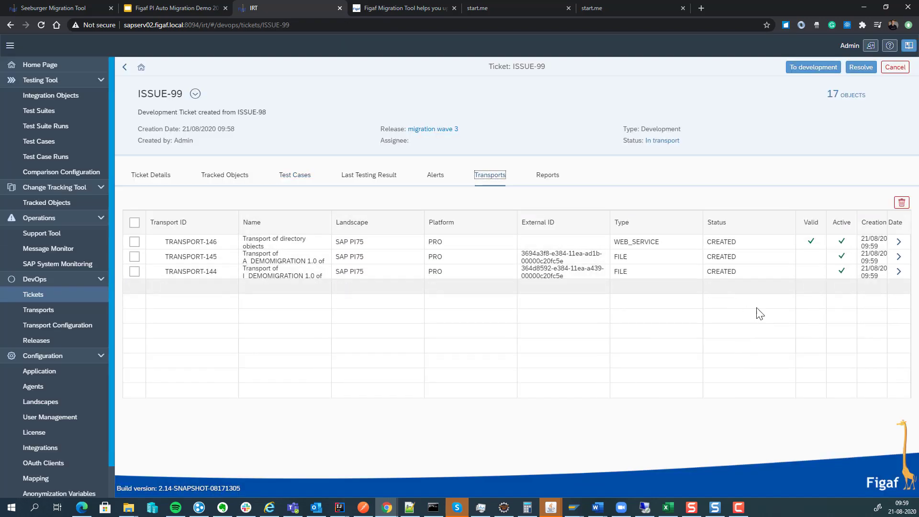
{"action": "left_click", "coordinate": [899, 239]}
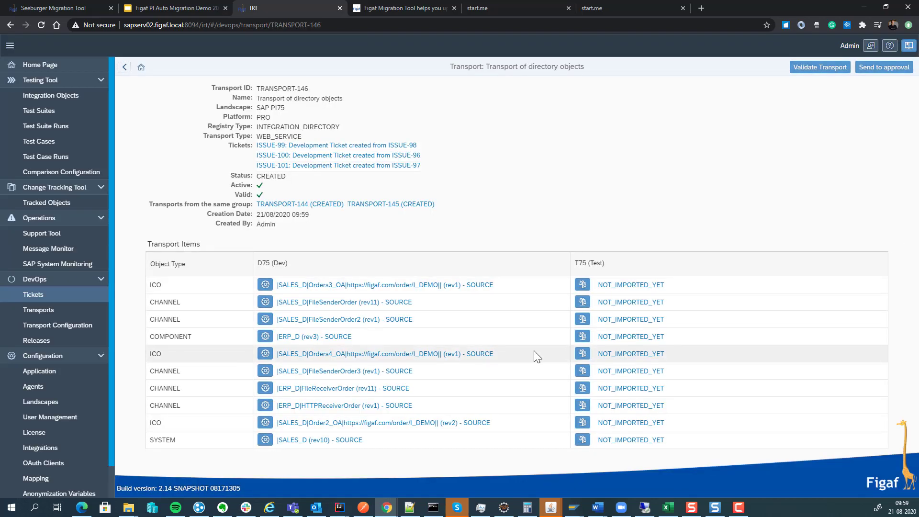
{"action": "left_click", "coordinate": [265, 320]}
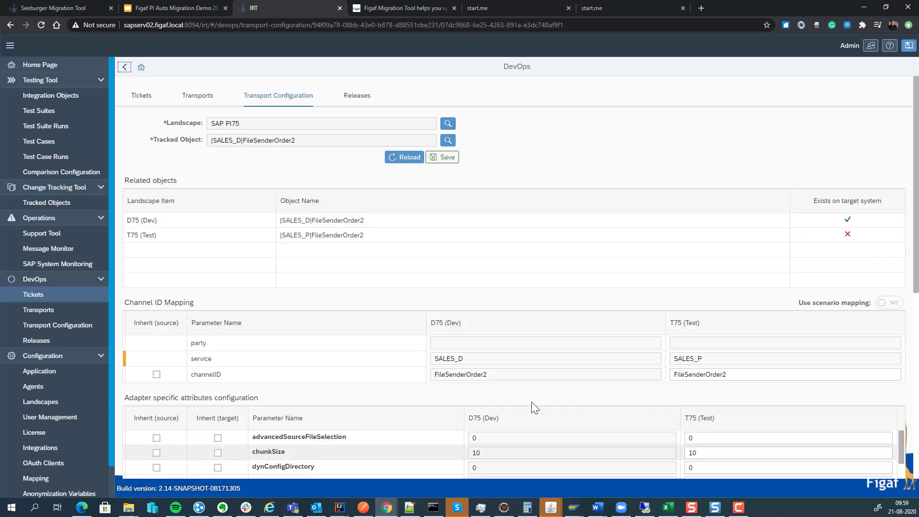
Set the T75 (Test) value of file.sourceDir for FileSenderOrder2 to E:\SAPPIFile\T75\Order
{"action": "scroll", "coordinate": [685, 335], "scroll_direction": "down", "scroll_amount": 4}
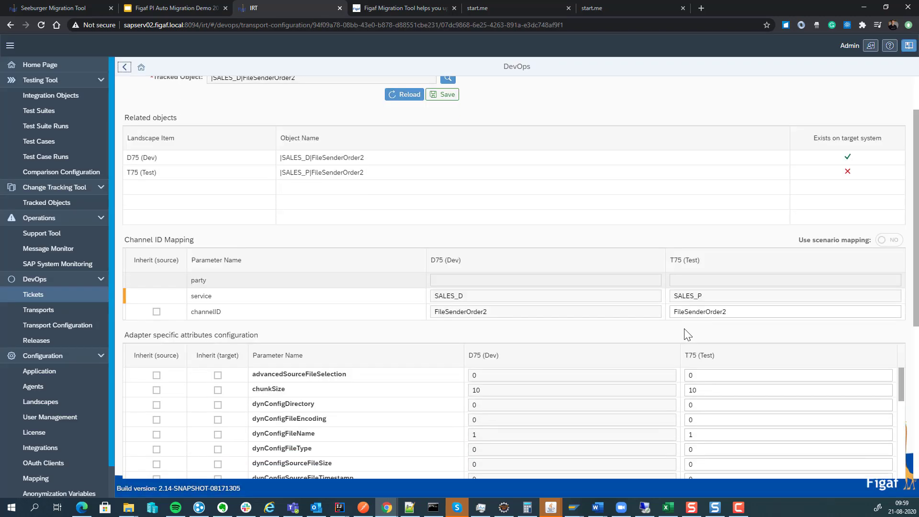
{"action": "left_click", "coordinate": [697, 334]}
{"action": "scroll", "coordinate": [697, 335], "scroll_direction": "down", "scroll_amount": 10}
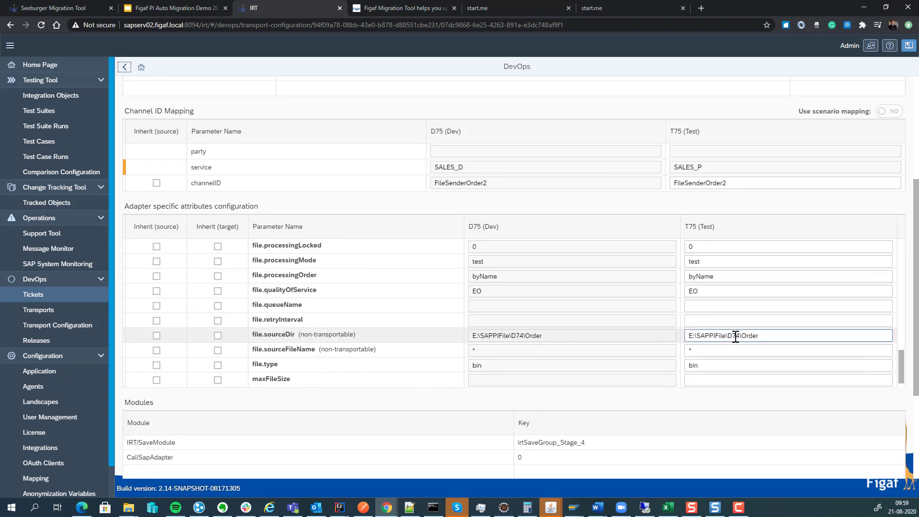
{"action": "left_click", "coordinate": [735, 336]}
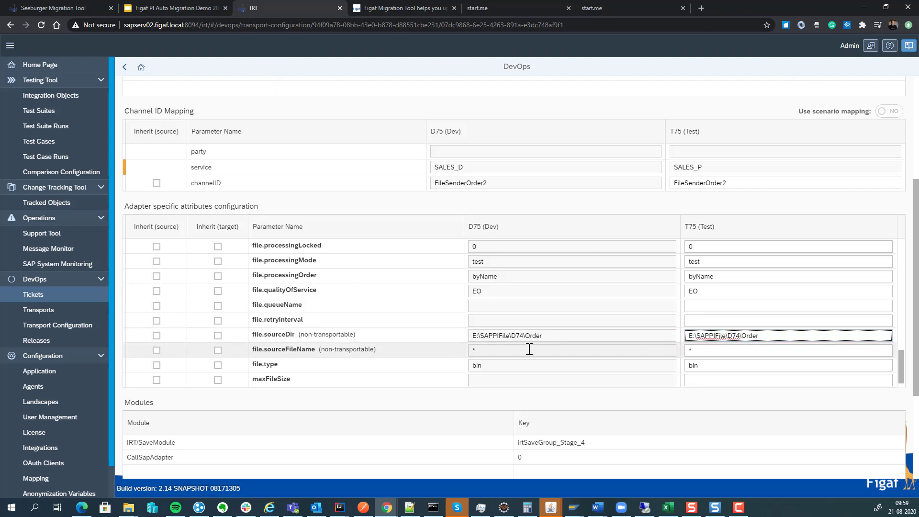
{"action": "scroll", "coordinate": [523, 343], "scroll_direction": "up", "scroll_amount": 3}
{"action": "scroll", "coordinate": [596, 331], "scroll_direction": "down", "scroll_amount": 3}
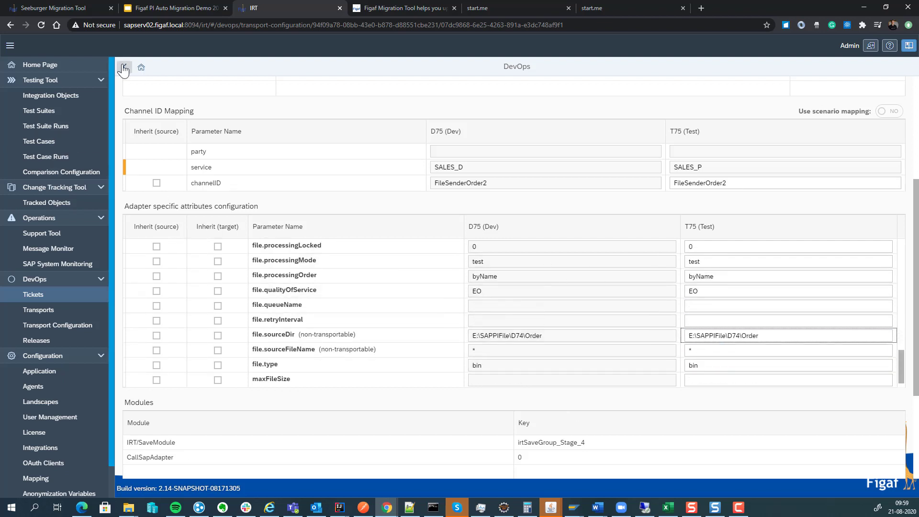
{"action": "left_click", "coordinate": [730, 335]}
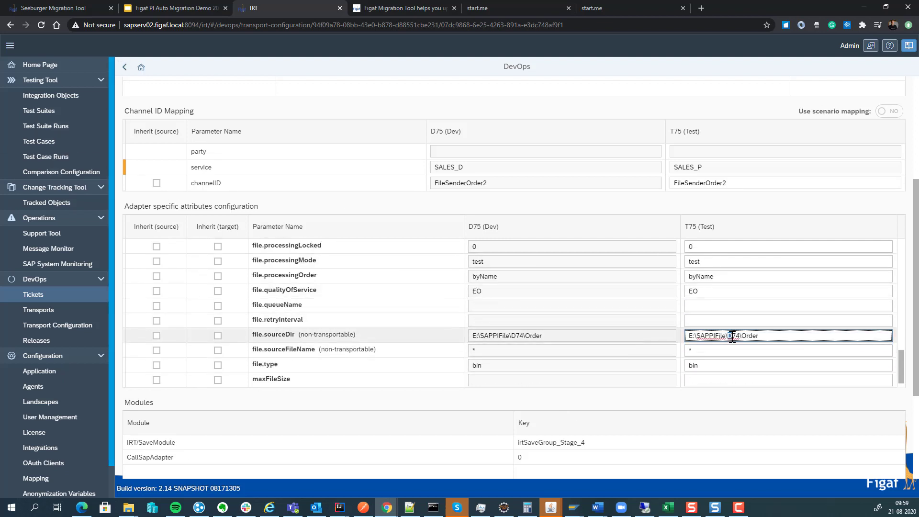
{"action": "left_click_drag", "start_coordinate": [732, 335], "coordinate": [728, 336]}
{"action": "type", "text": "T"}
{"action": "key", "text": "Right"}
{"action": "key", "text": "Delete"}
{"action": "type", "text": "5"}
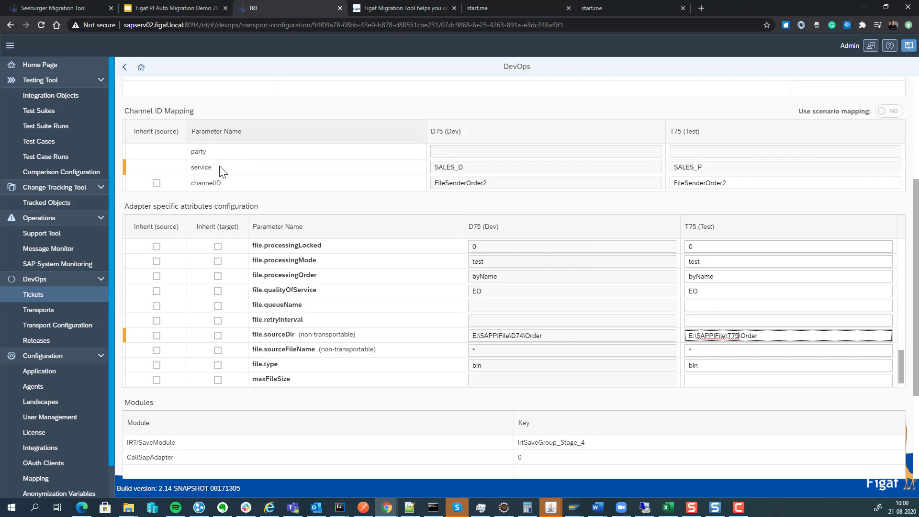
Save the FileSenderOrder2 transport configuration and return to the directory objects transport
{"action": "scroll", "coordinate": [221, 172], "scroll_direction": "up", "scroll_amount": 4}
{"action": "left_click", "coordinate": [428, 162]}
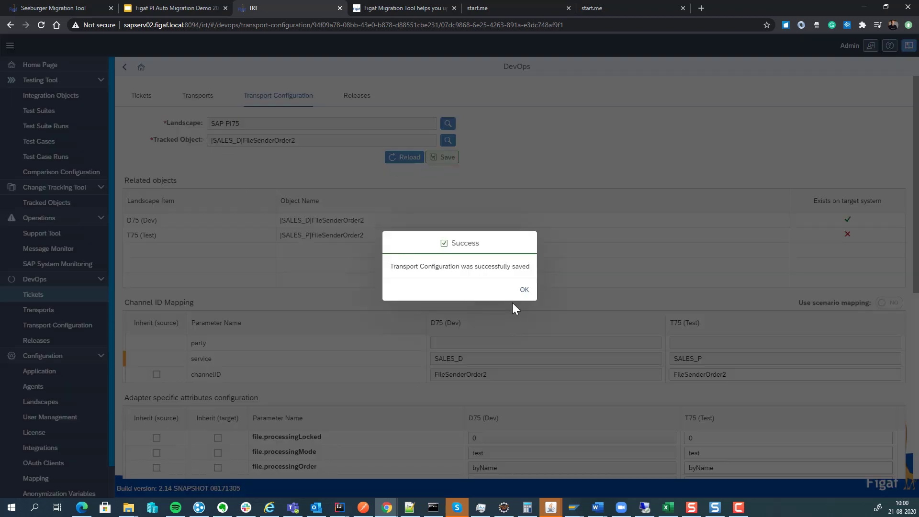
{"action": "left_click", "coordinate": [513, 303]}
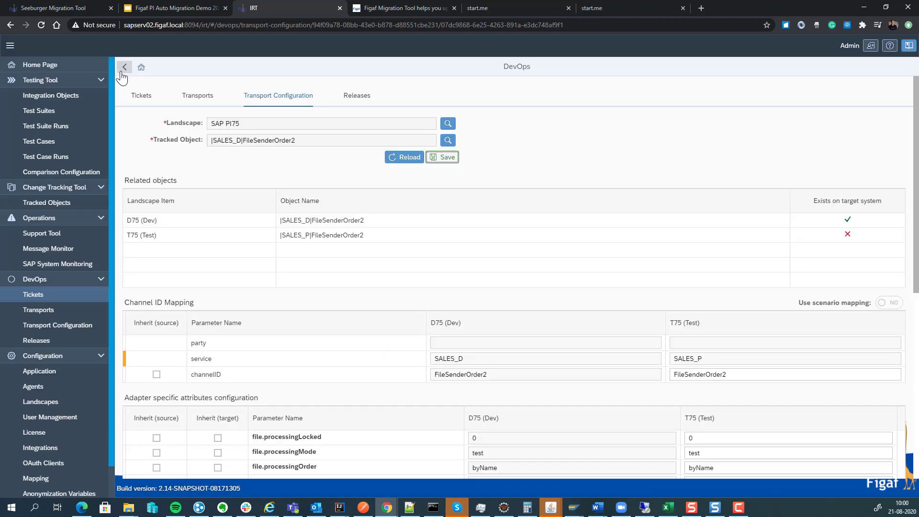
{"action": "left_click", "coordinate": [124, 69]}
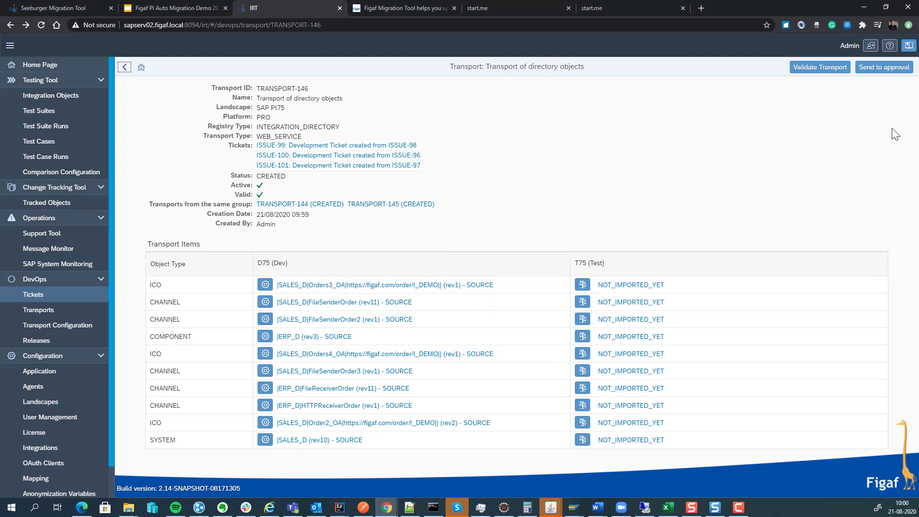
Send the directory objects transport and the related I_DEMOMIGRATION 1.0 transport (TRANSPORT-144) to approval
{"action": "left_click", "coordinate": [885, 68]}
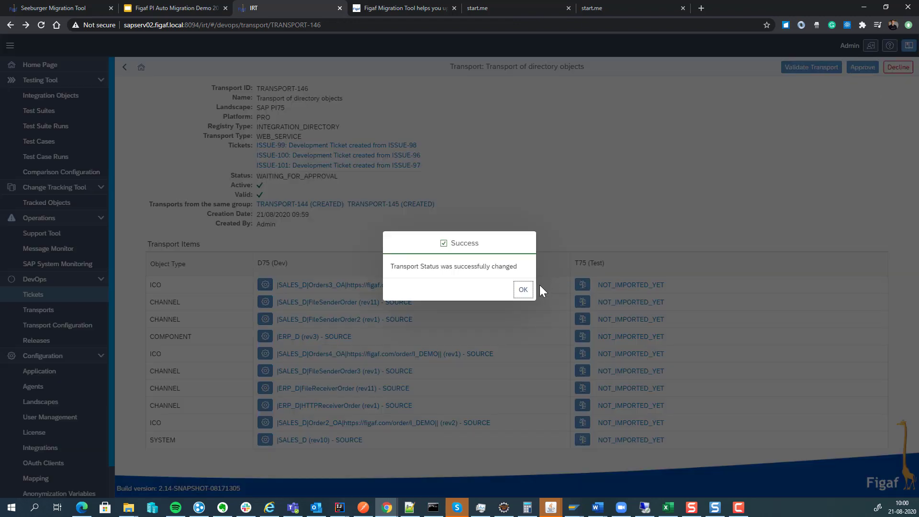
{"action": "left_click", "coordinate": [523, 289]}
{"action": "left_click", "coordinate": [298, 208]}
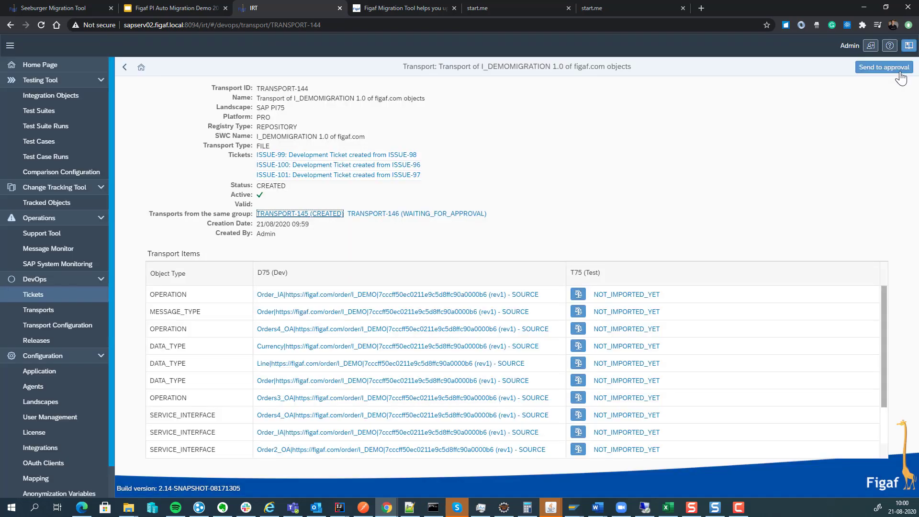
{"action": "left_click", "coordinate": [885, 67]}
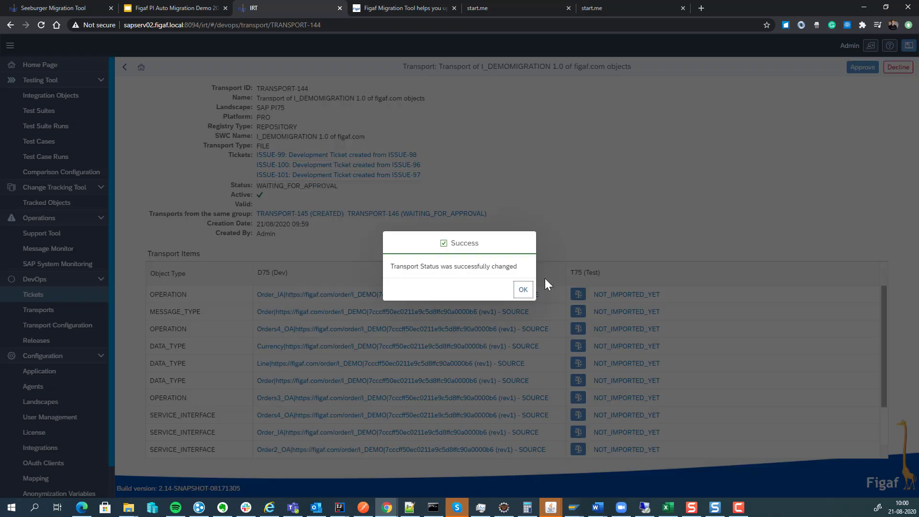
{"action": "left_click", "coordinate": [523, 289]}
Approve the I_DEMOMIGRATION 1.0 transport (TRANSPORT-144) without a comment
{"action": "left_click", "coordinate": [863, 67]}
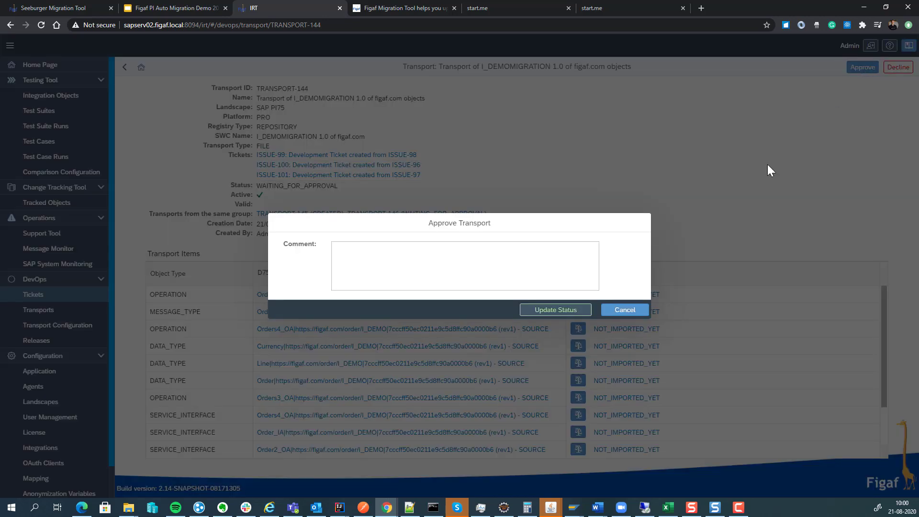
{"action": "left_click", "coordinate": [568, 309]}
{"action": "left_click", "coordinate": [523, 289]}
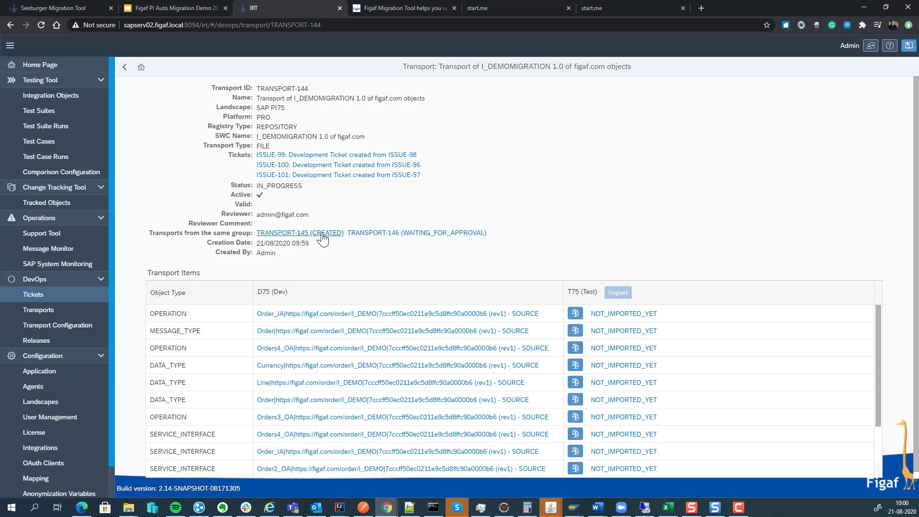
Open the related directory objects transport (TRANSPORT-146) and approve it without a comment
{"action": "left_click", "coordinate": [430, 233]}
{"action": "left_click", "coordinate": [869, 66]}
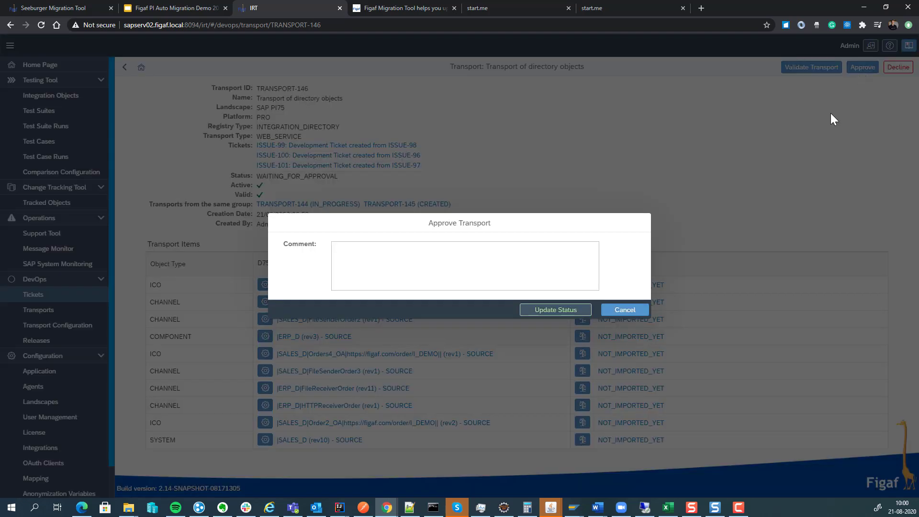
{"action": "left_click", "coordinate": [533, 319]}
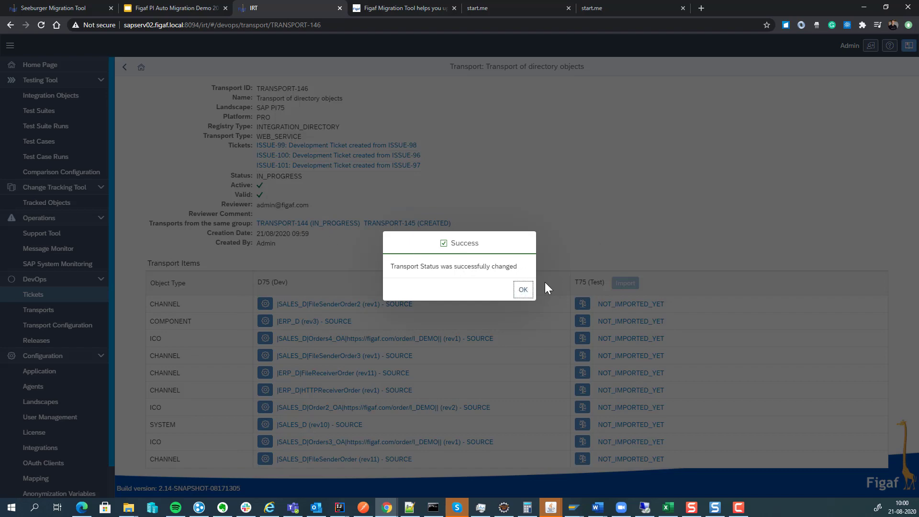
{"action": "left_click", "coordinate": [523, 289]}
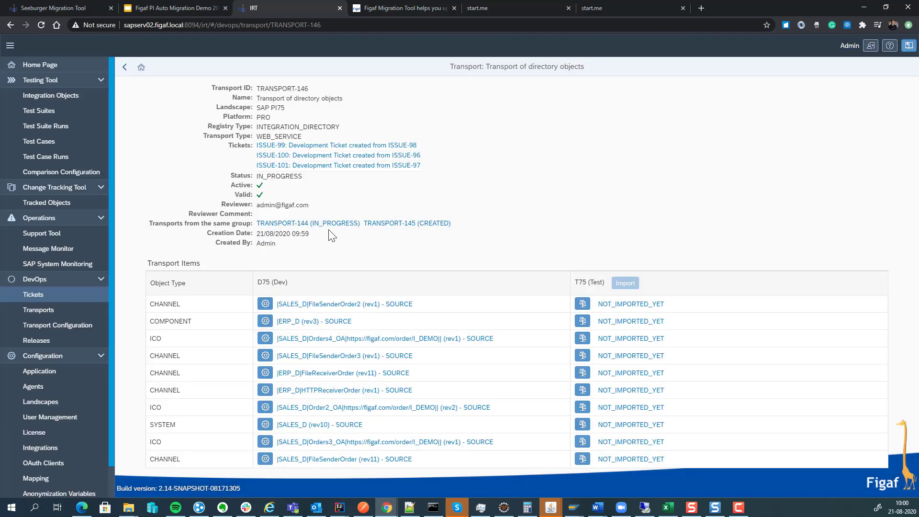
{"action": "left_click", "coordinate": [329, 225]}
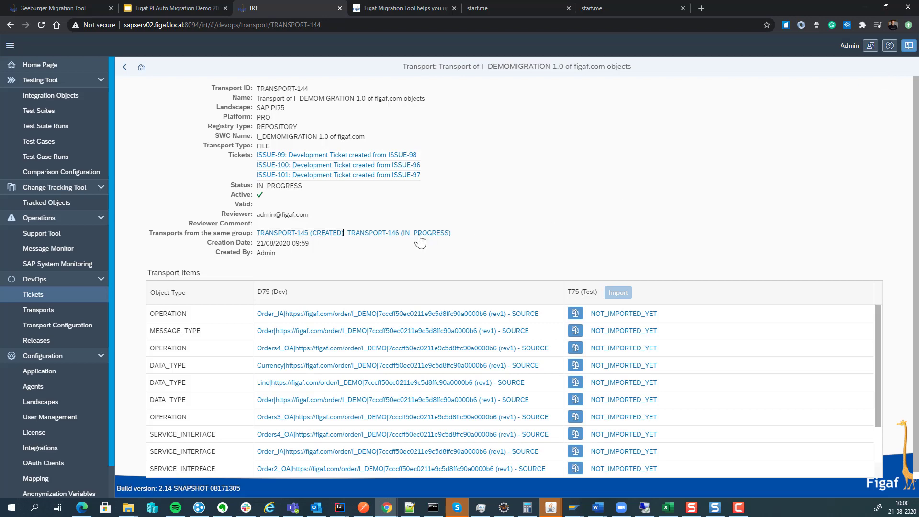
{"action": "left_click", "coordinate": [382, 235]}
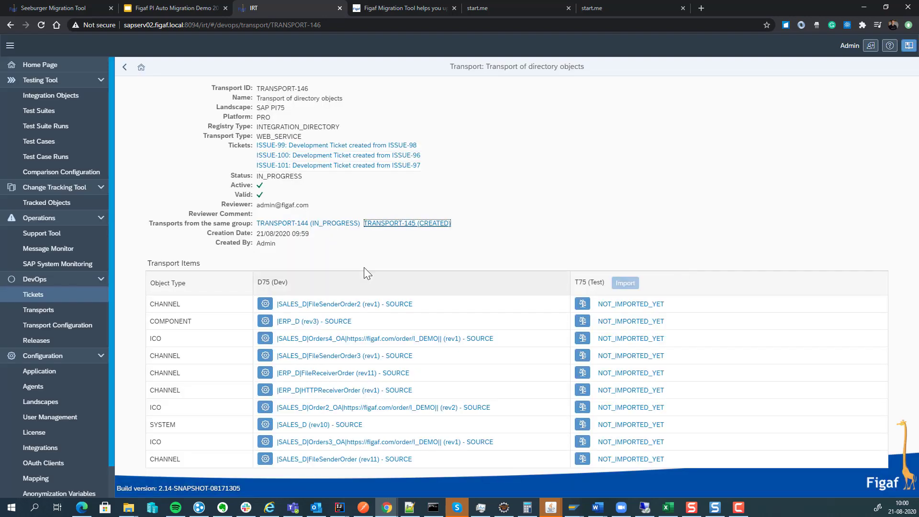
{"action": "left_click", "coordinate": [342, 225]}
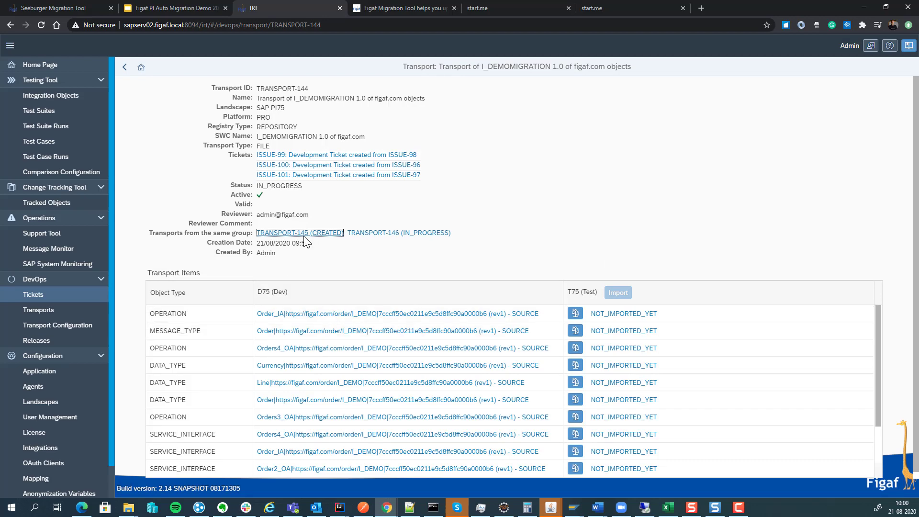
{"action": "left_click", "coordinate": [392, 234]}
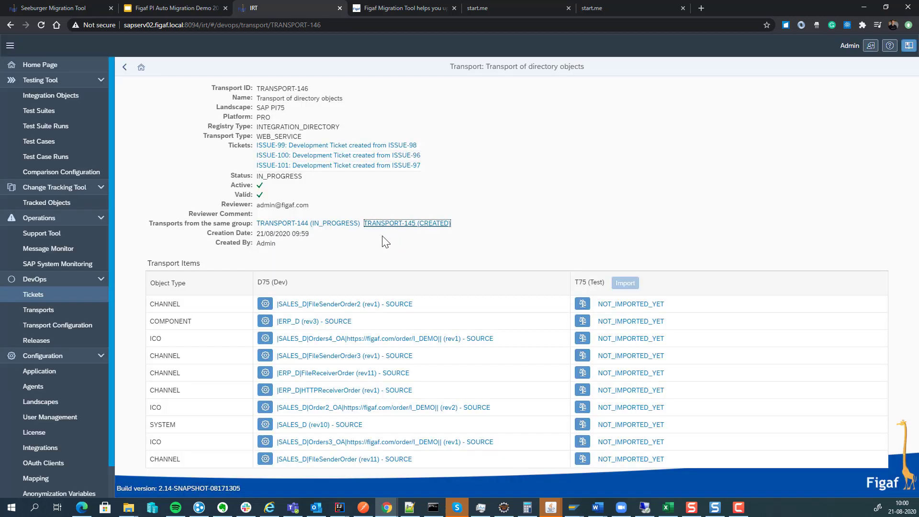
{"action": "left_click", "coordinate": [305, 225]}
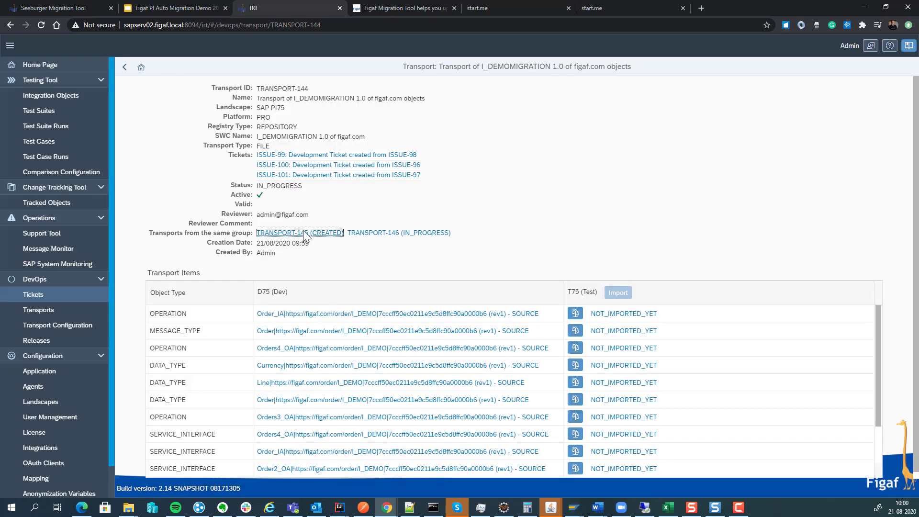
Open the A_DEMOMIGRATION 1.0 transport (TRANSPORT-145) from ticket ISSUE-99 and send it to approval
{"action": "left_click", "coordinate": [292, 155]}
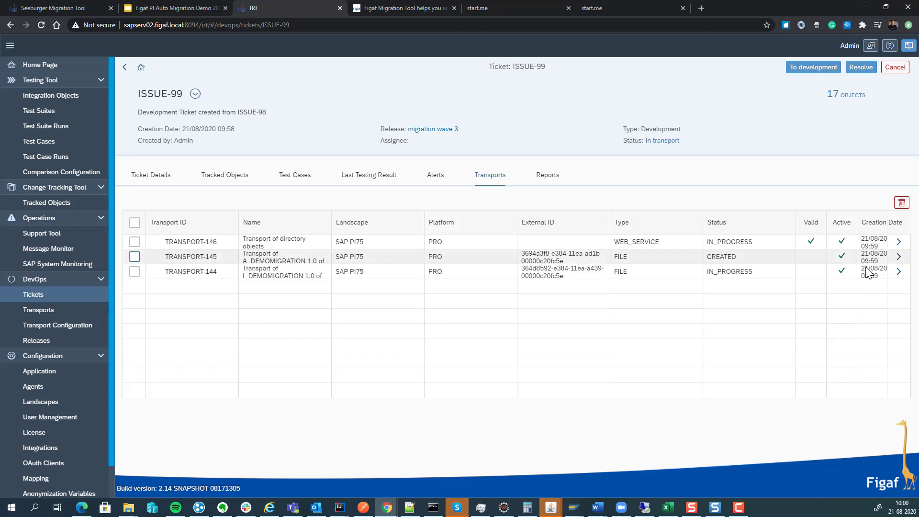
{"action": "left_click", "coordinate": [899, 257]}
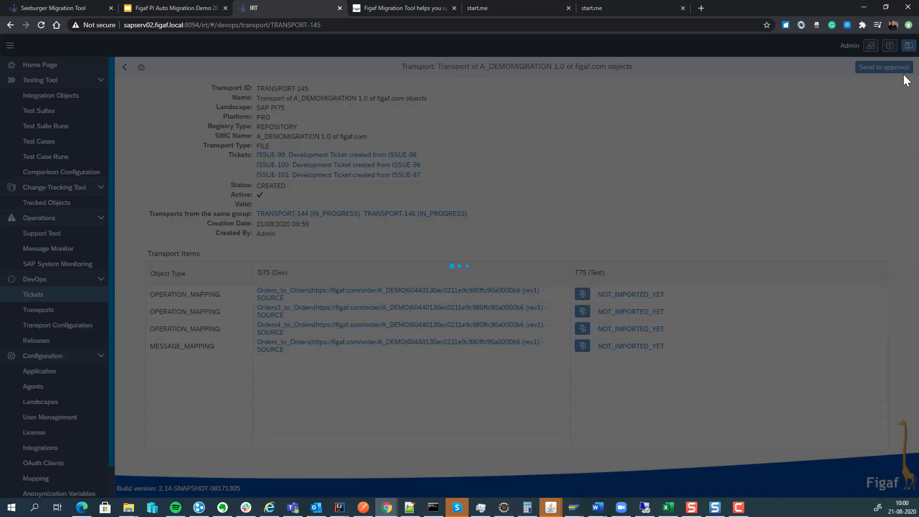
{"action": "left_click", "coordinate": [523, 290]}
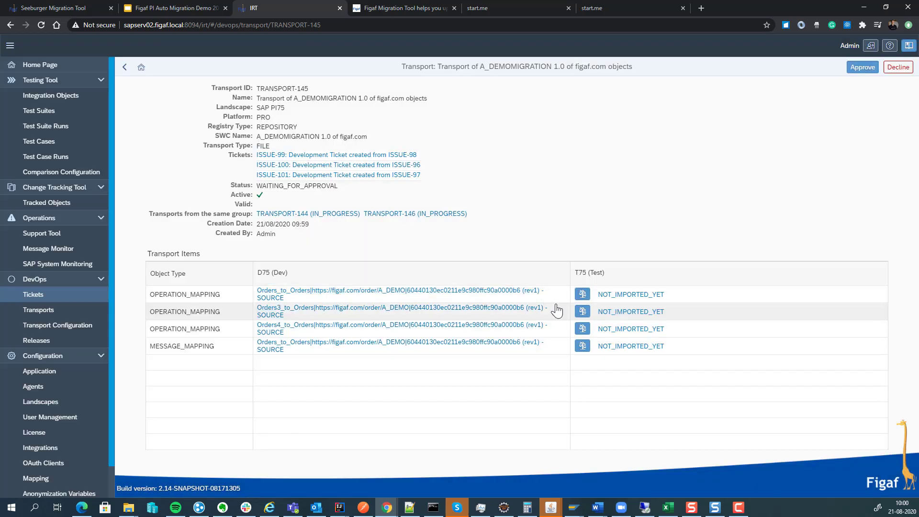
Approve the A_DEMOMIGRATION 1.0 transport (TRANSPORT-145) without a comment
{"action": "left_click", "coordinate": [863, 67]}
{"action": "left_click", "coordinate": [566, 286]}
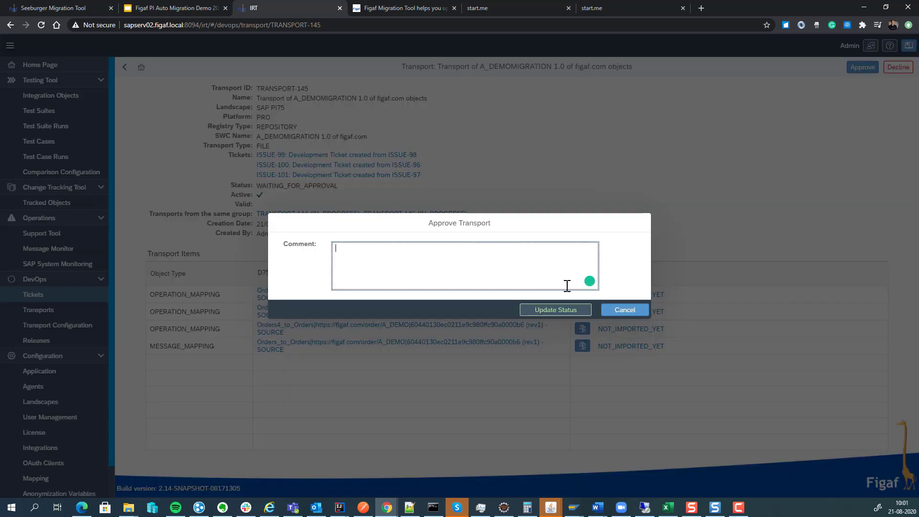
{"action": "left_click", "coordinate": [556, 310]}
{"action": "left_click", "coordinate": [525, 290]}
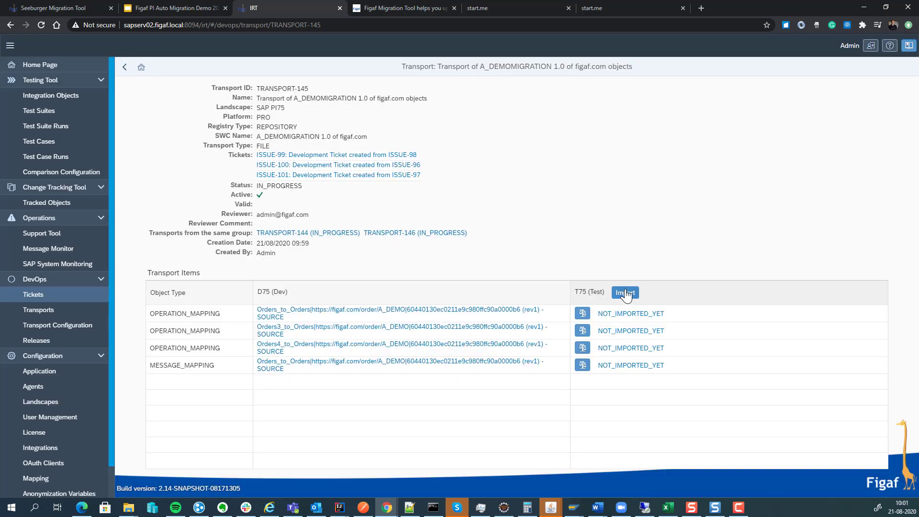
Import the A_DEMOMIGRATION 1.0 transport (TRANSPORT-145) into T75 and close the import progress
{"action": "left_click", "coordinate": [626, 293]}
{"action": "left_click", "coordinate": [658, 307]}
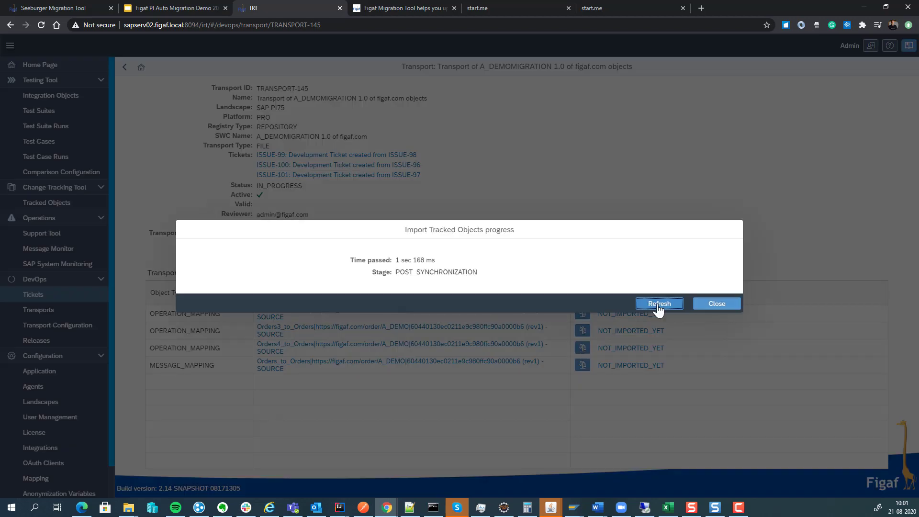
{"action": "left_click", "coordinate": [712, 307]}
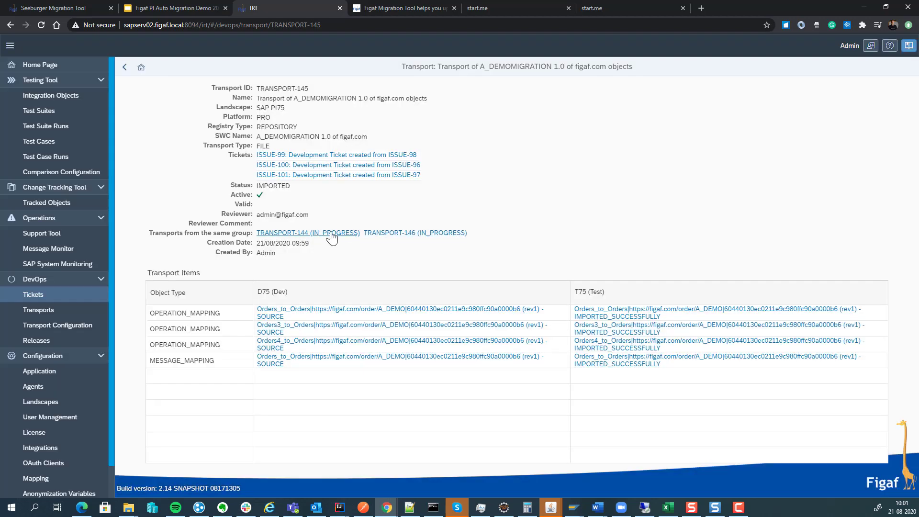
Open the related I_DEMOMIGRATION 1.0 transport (TRANSPORT-144) and import its objects into T75
{"action": "left_click", "coordinate": [331, 233]}
{"action": "left_click", "coordinate": [623, 293]}
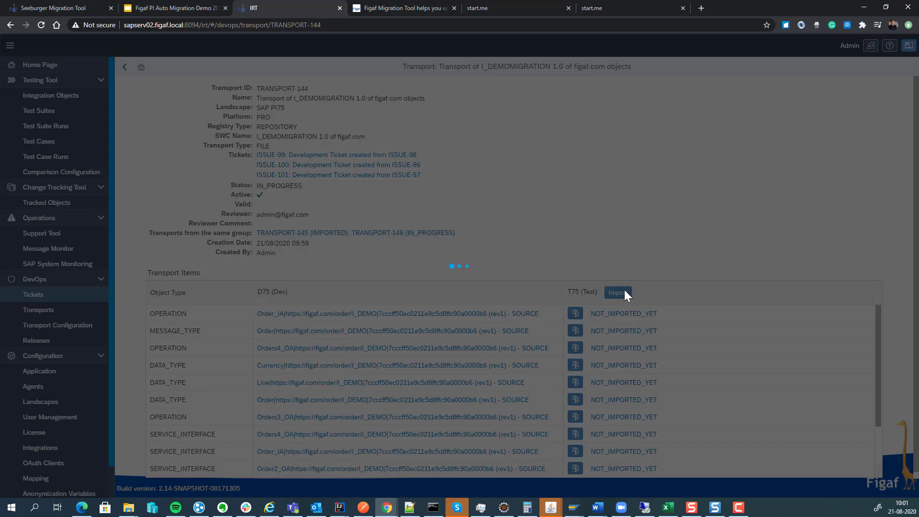
{"action": "left_click", "coordinate": [651, 306]}
{"action": "left_click", "coordinate": [720, 307]}
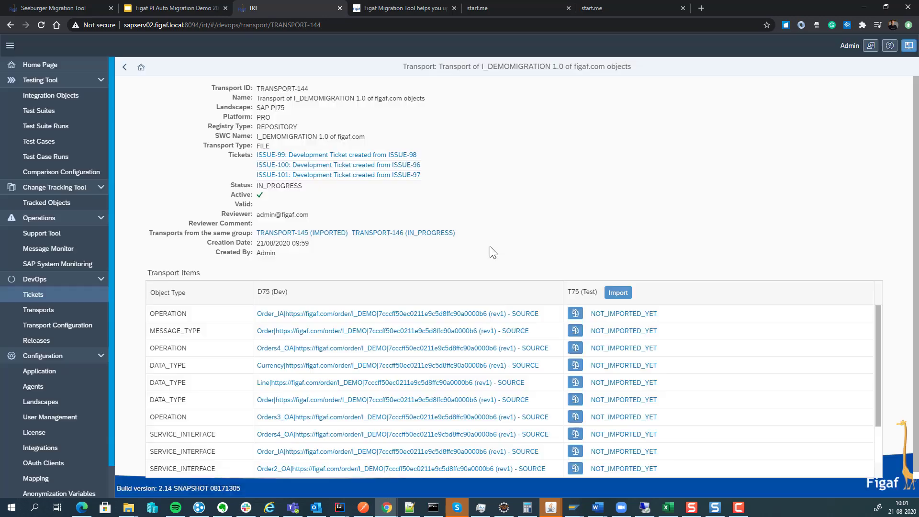
Open the directory objects transport (TRANSPORT-146) and import its objects into T75, refreshing the progress until it finishes
{"action": "left_click", "coordinate": [425, 233]}
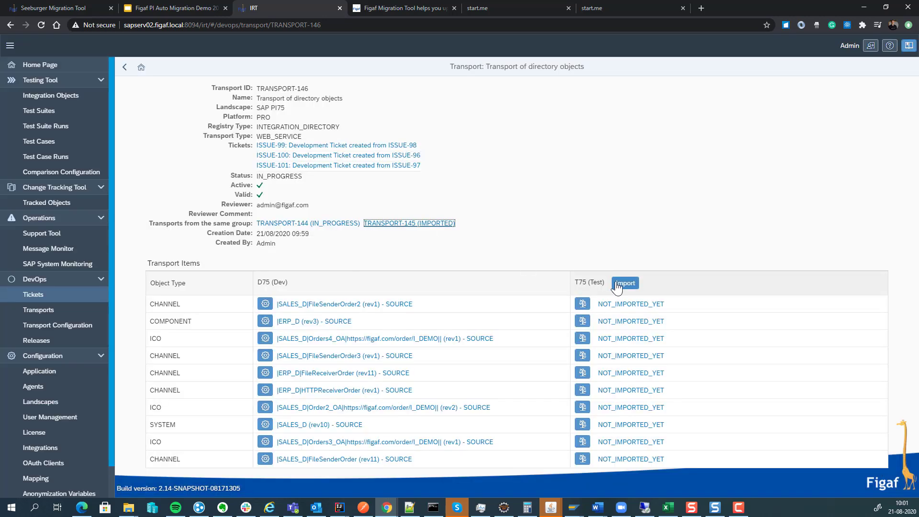
{"action": "left_click", "coordinate": [624, 283]}
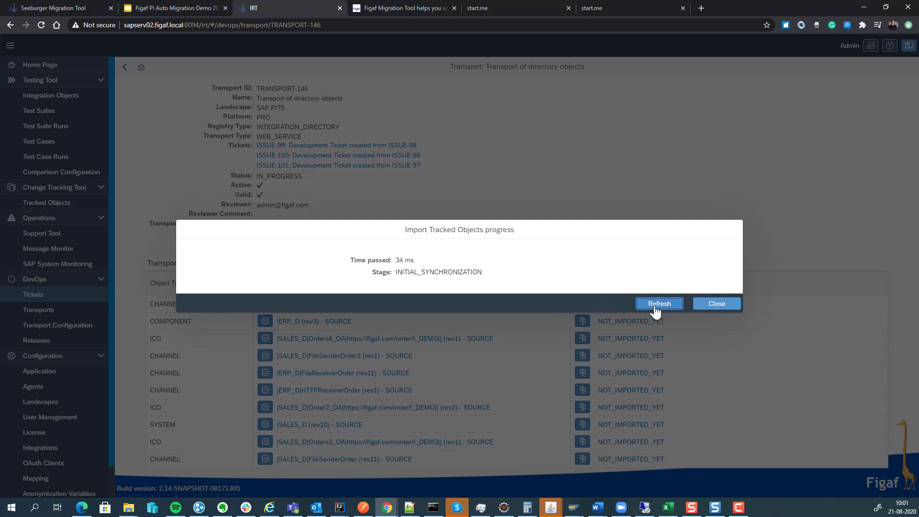
{"action": "left_click", "coordinate": [656, 307]}
{"action": "left_click", "coordinate": [669, 307]}
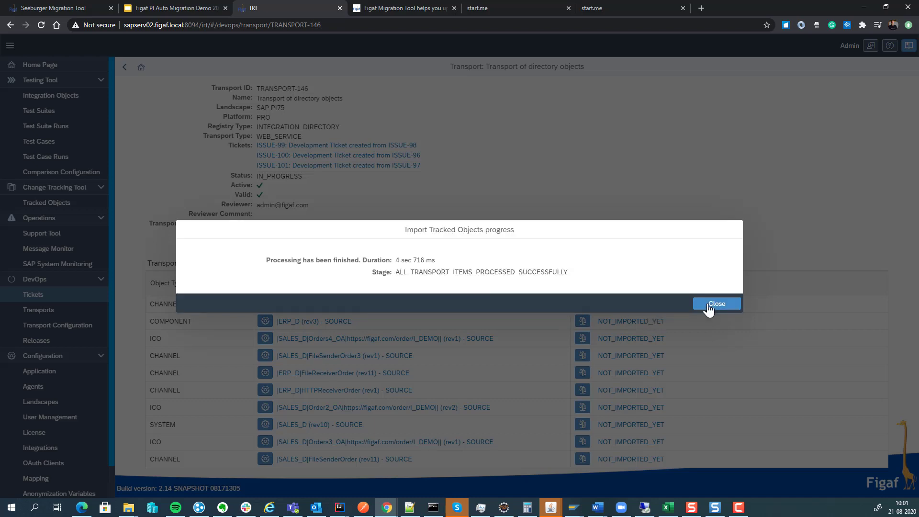
{"action": "left_click", "coordinate": [708, 306]}
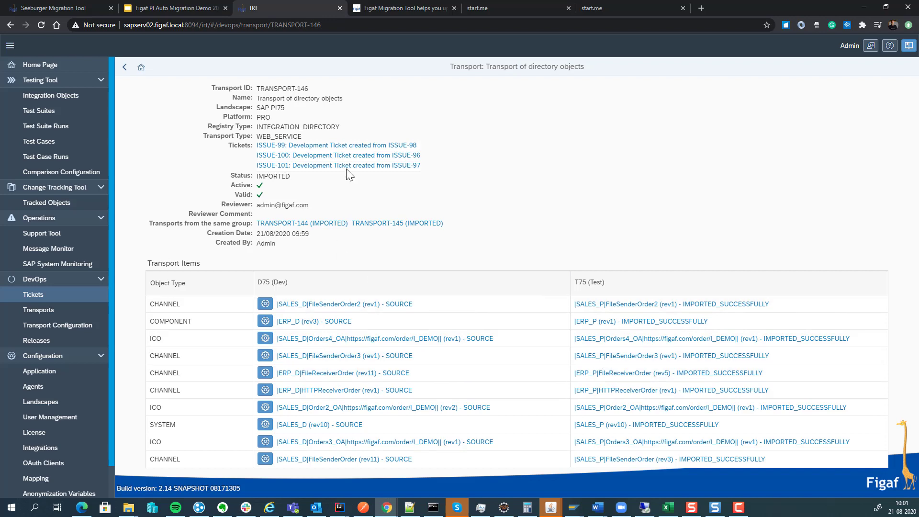
Return to ticket ISSUE-99 and run its test cases on the T75 system
{"action": "left_click", "coordinate": [356, 147]}
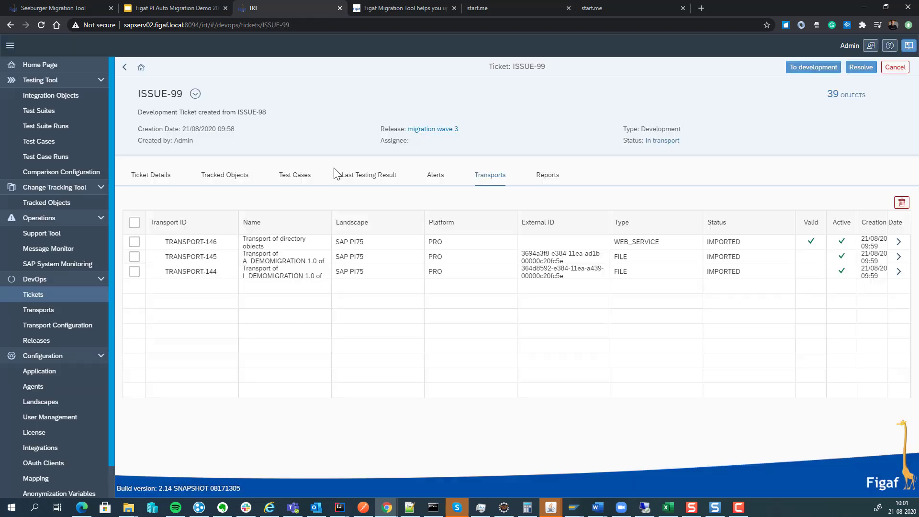
{"action": "left_click", "coordinate": [354, 178]}
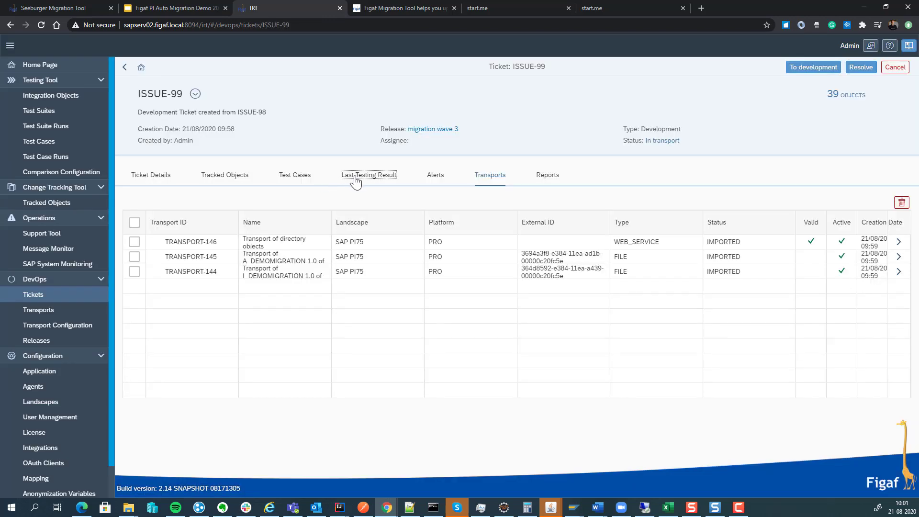
{"action": "left_click", "coordinate": [310, 181]}
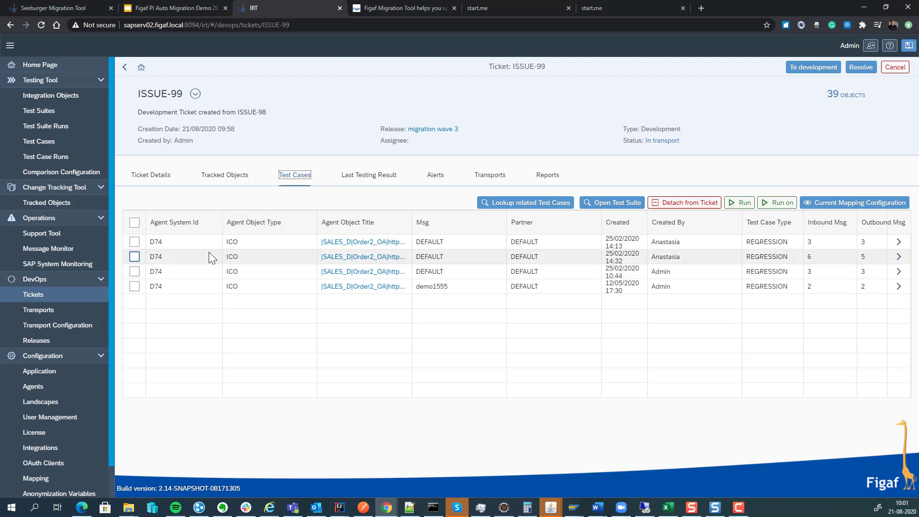
{"action": "left_click", "coordinate": [772, 203]}
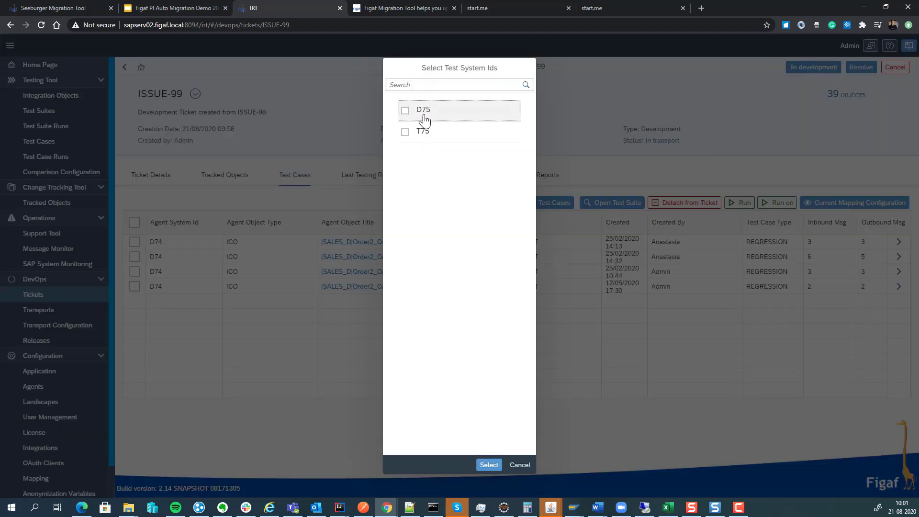
{"action": "left_click", "coordinate": [414, 135]}
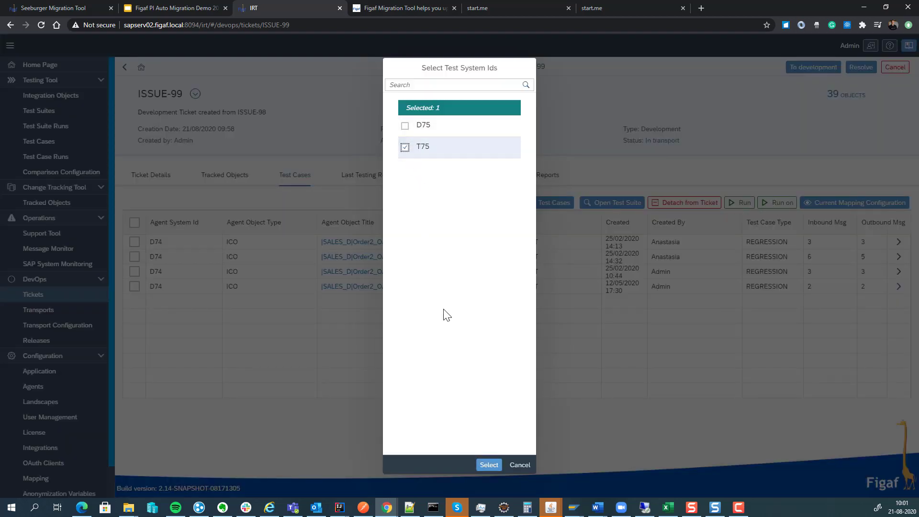
{"action": "left_click", "coordinate": [488, 466]}
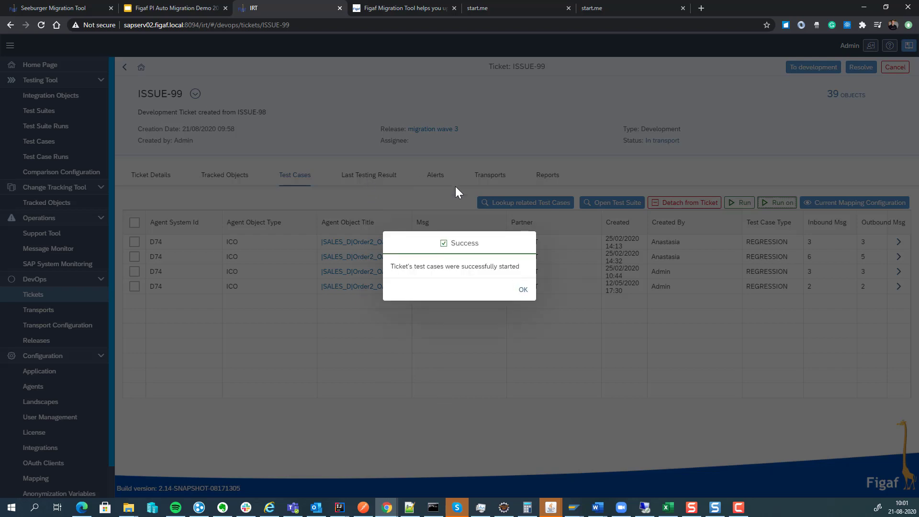
{"action": "left_click", "coordinate": [531, 292]}
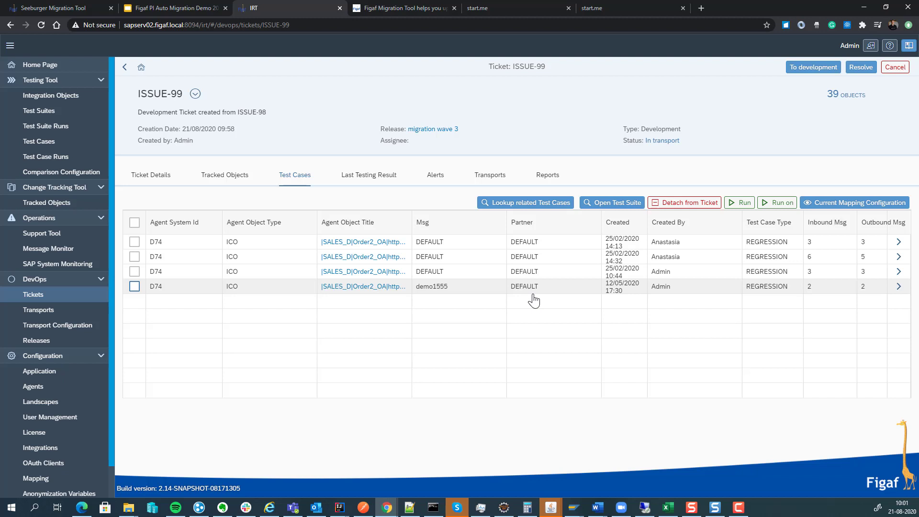
Open the ticket's latest demo1555 test result and examine the Date difference between expected and actual result in its first message
{"action": "left_click", "coordinate": [342, 176]}
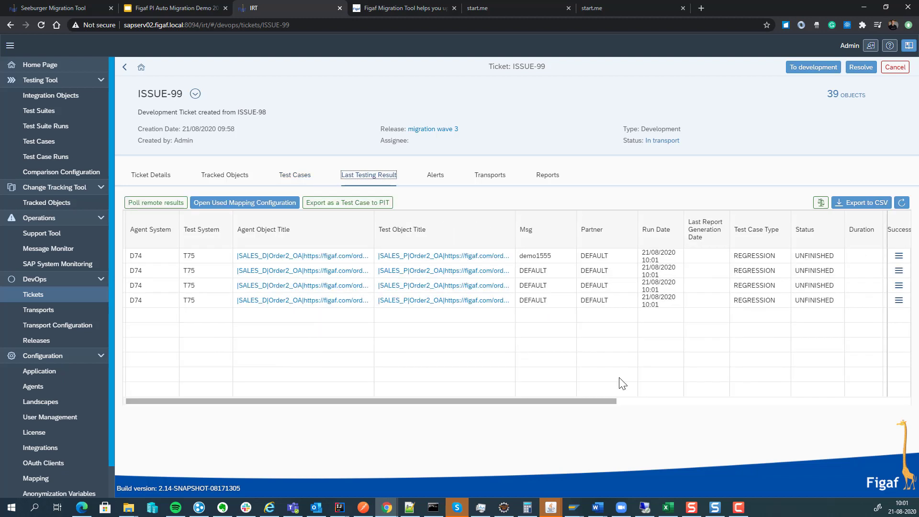
{"action": "left_click", "coordinate": [899, 256]}
{"action": "left_click", "coordinate": [868, 283]}
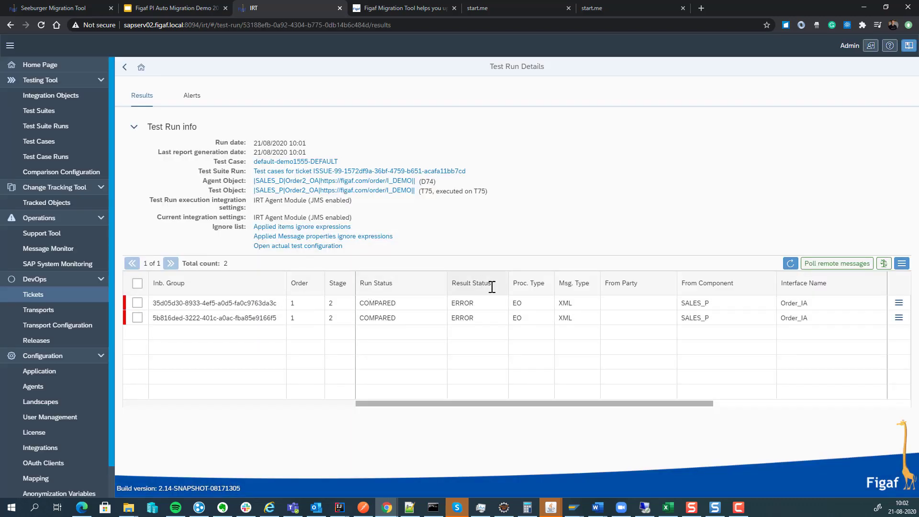
{"action": "left_click", "coordinate": [899, 302]}
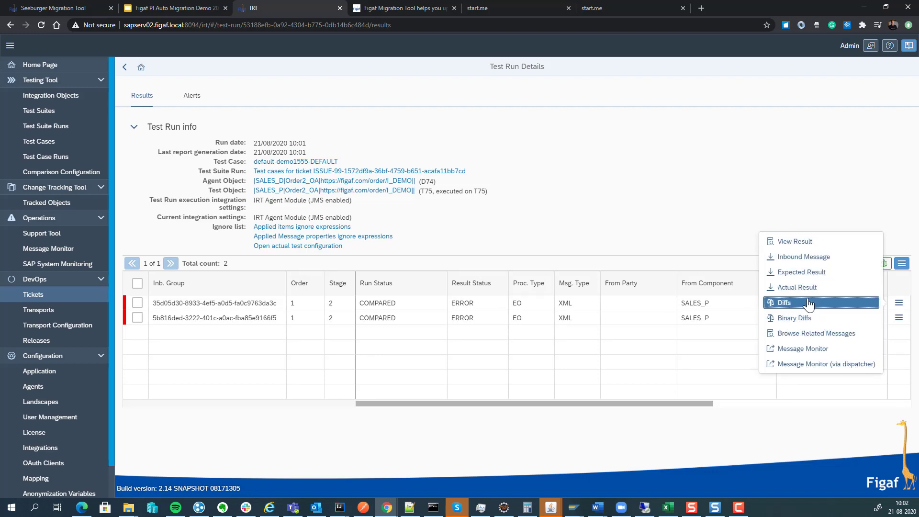
{"action": "left_click", "coordinate": [809, 302]}
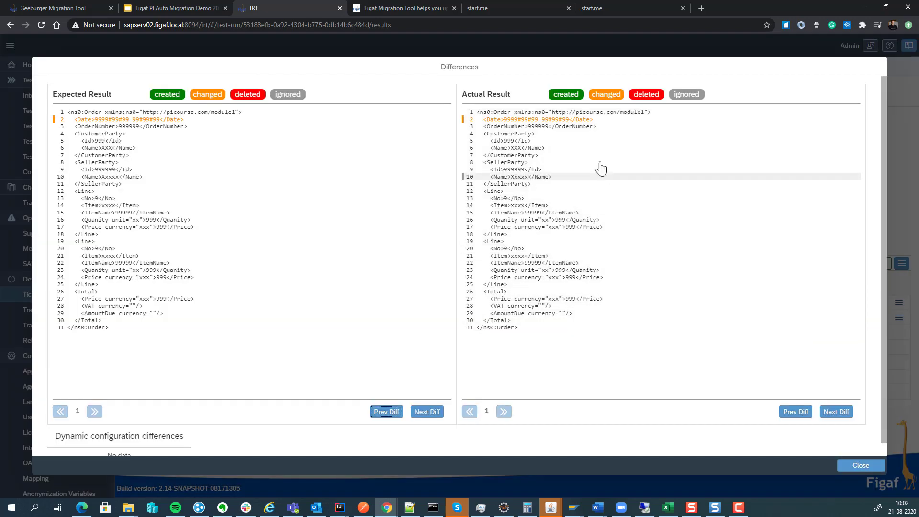
{"action": "left_click", "coordinate": [534, 121]}
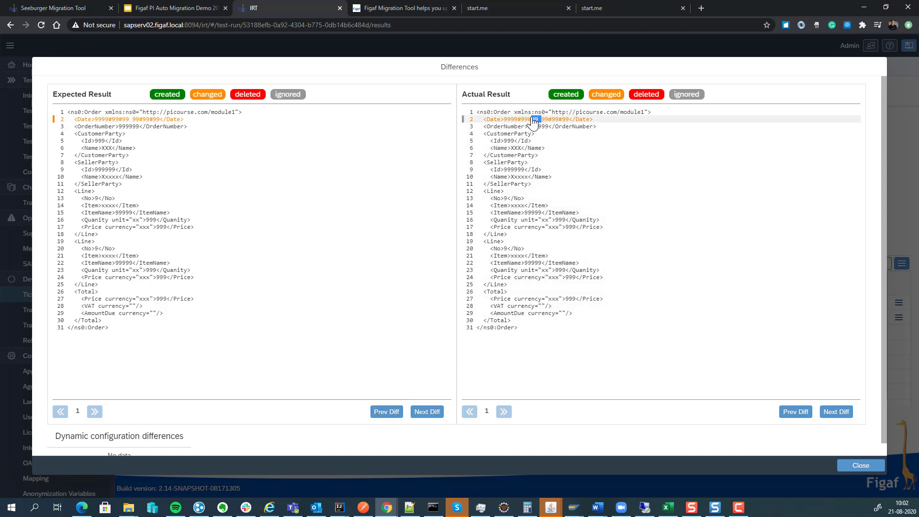
Add the Date element difference to the ignore list and close the differences view
{"action": "left_click", "coordinate": [583, 292]}
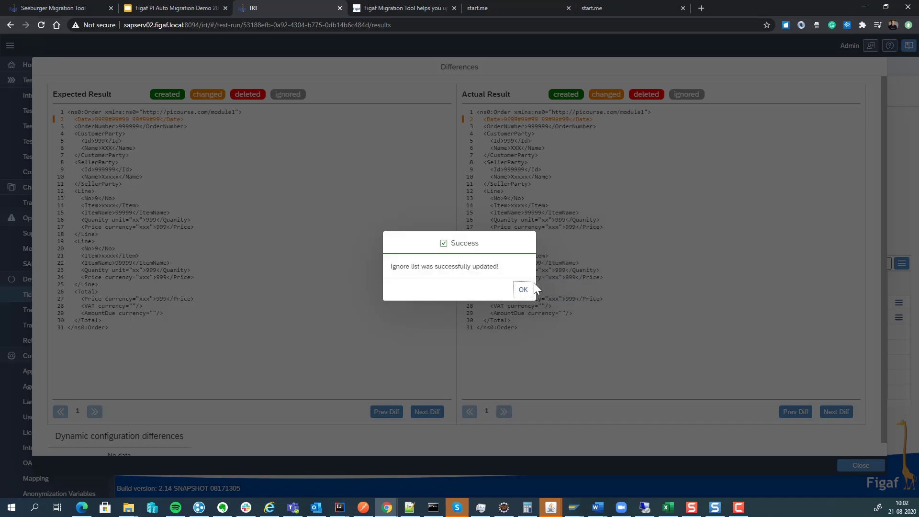
{"action": "left_click", "coordinate": [523, 291]}
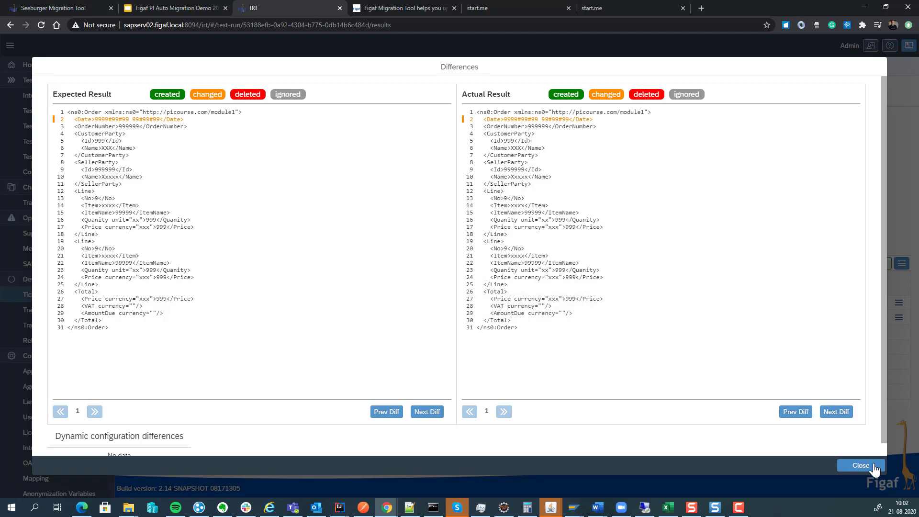
{"action": "left_click", "coordinate": [874, 466]}
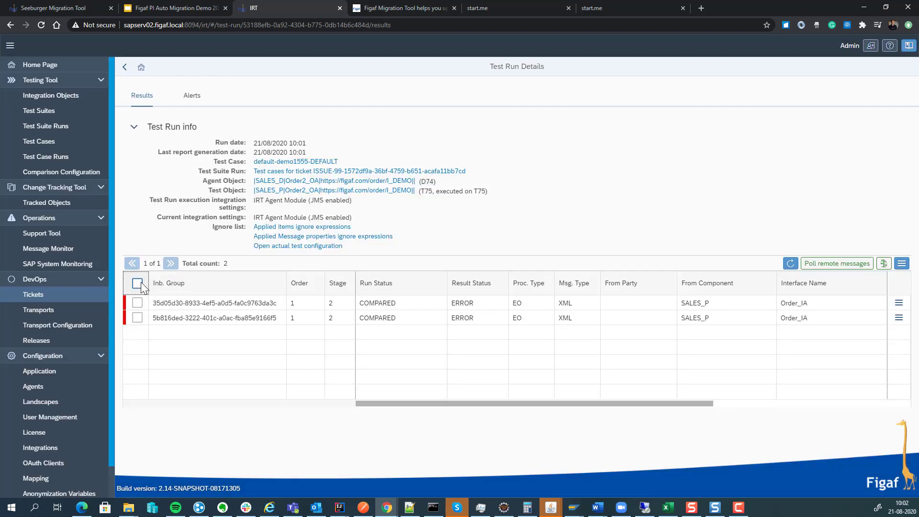
Select both demo1555 test results and rerun the comparison as a full comparison
{"action": "left_click", "coordinate": [137, 283]}
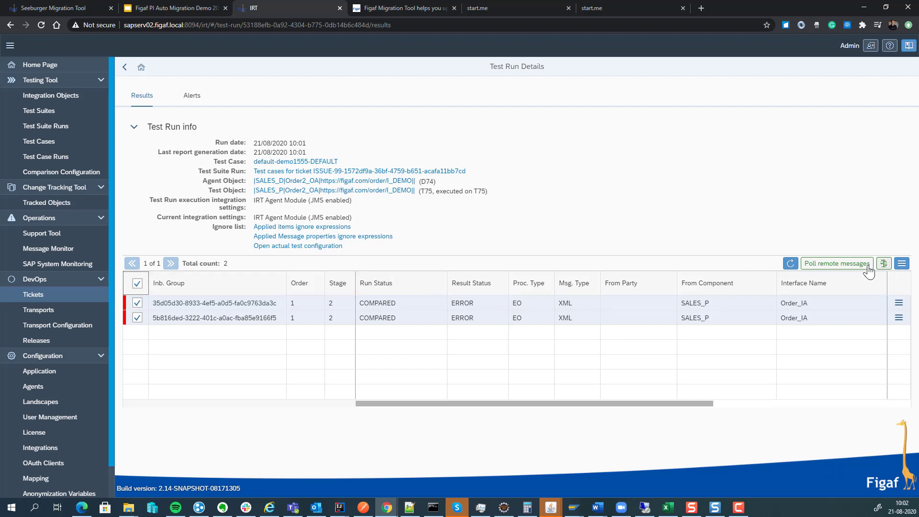
{"action": "left_click", "coordinate": [883, 264]}
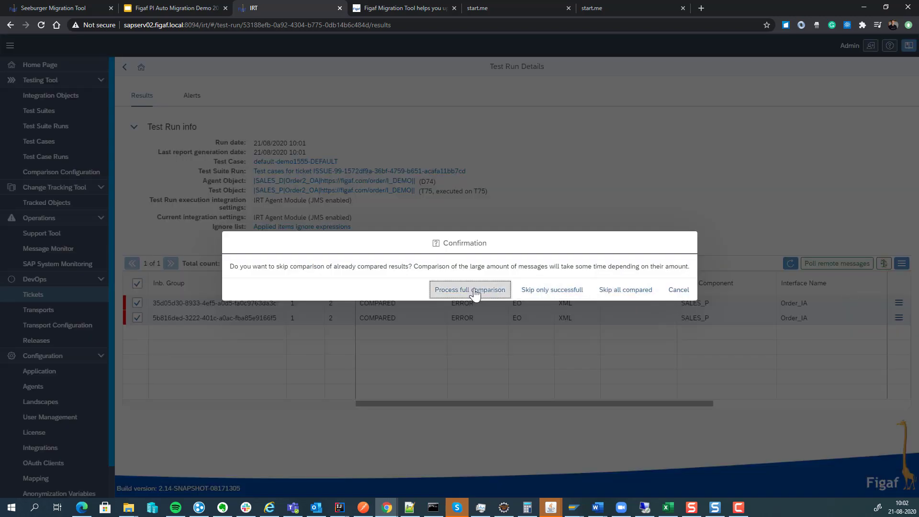
{"action": "left_click", "coordinate": [473, 347]}
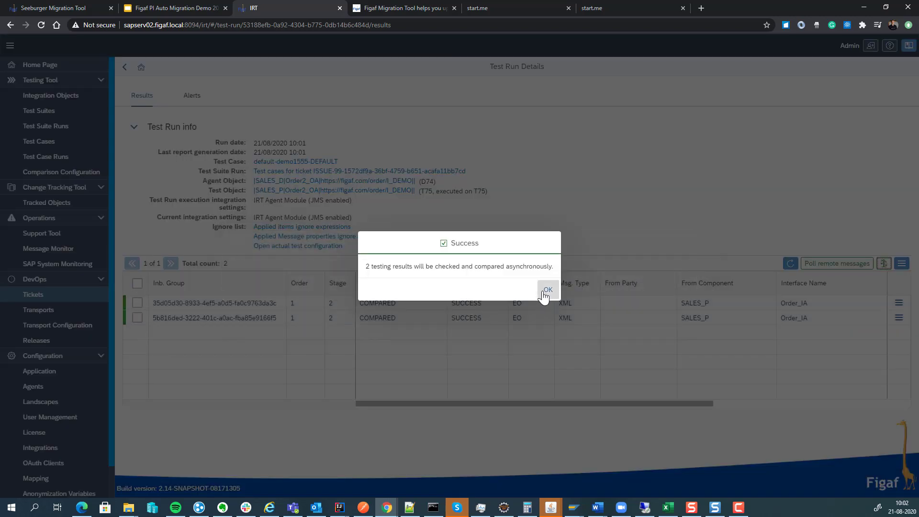
{"action": "left_click", "coordinate": [545, 292]}
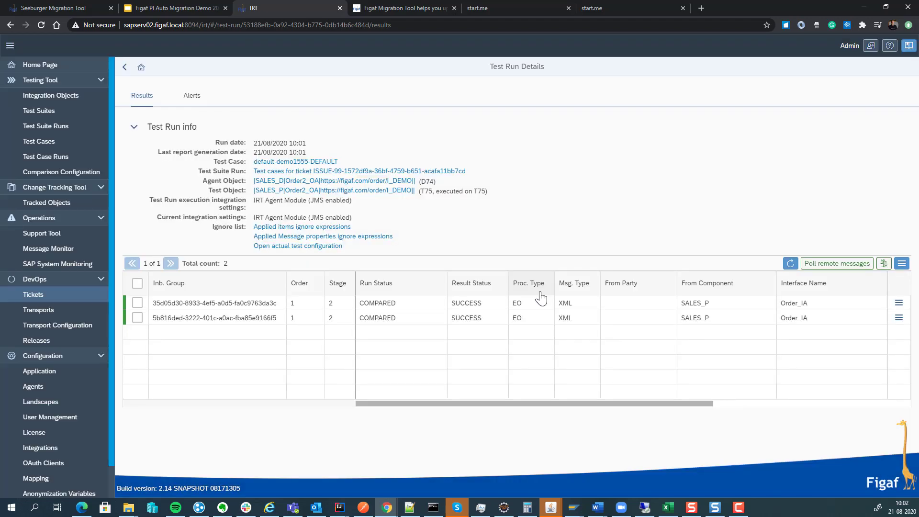
Return to the ticket, open its release migration wave 3, and finish the transport of all its in-transport tickets
{"action": "left_click", "coordinate": [124, 67]}
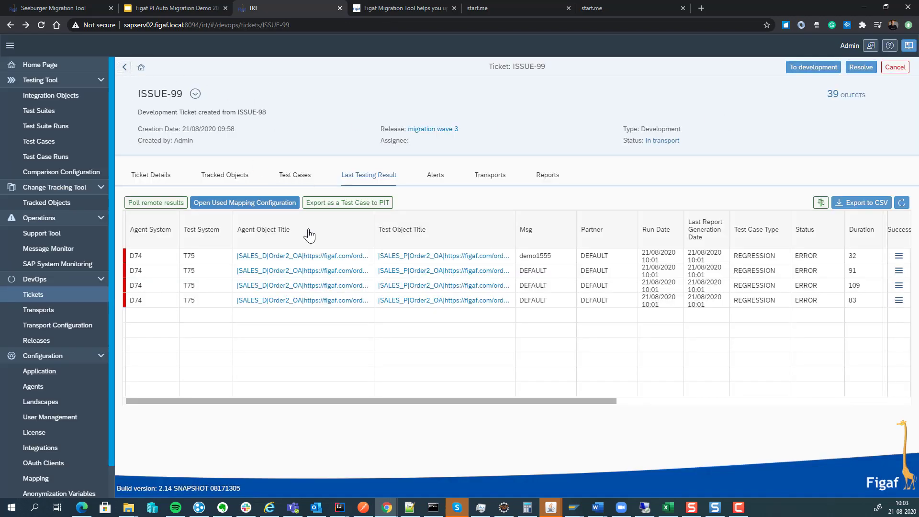
{"action": "key", "text": "F10"}
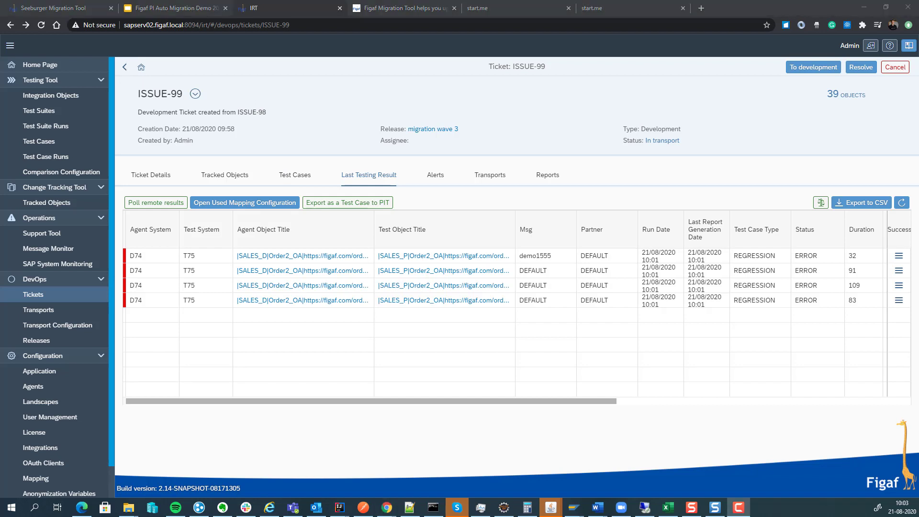
{"action": "left_click", "coordinate": [432, 129]}
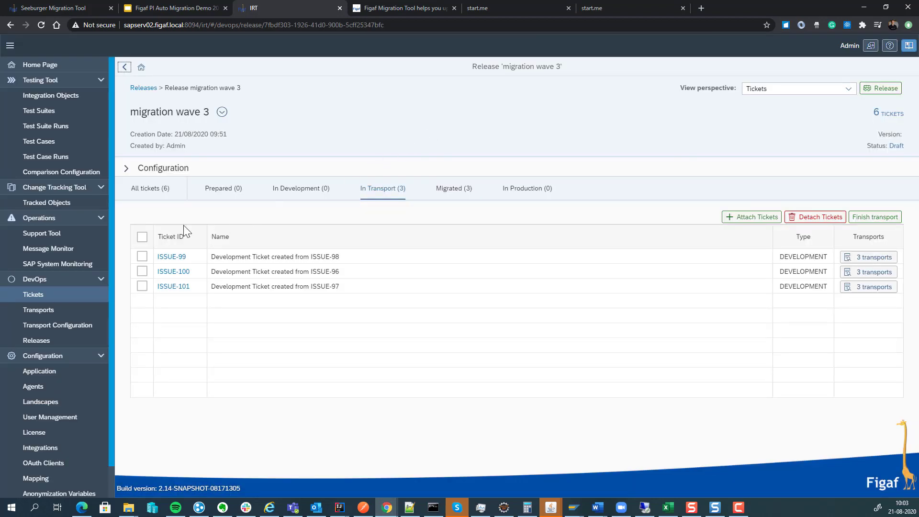
{"action": "left_click", "coordinate": [140, 236]}
{"action": "left_click", "coordinate": [879, 217]}
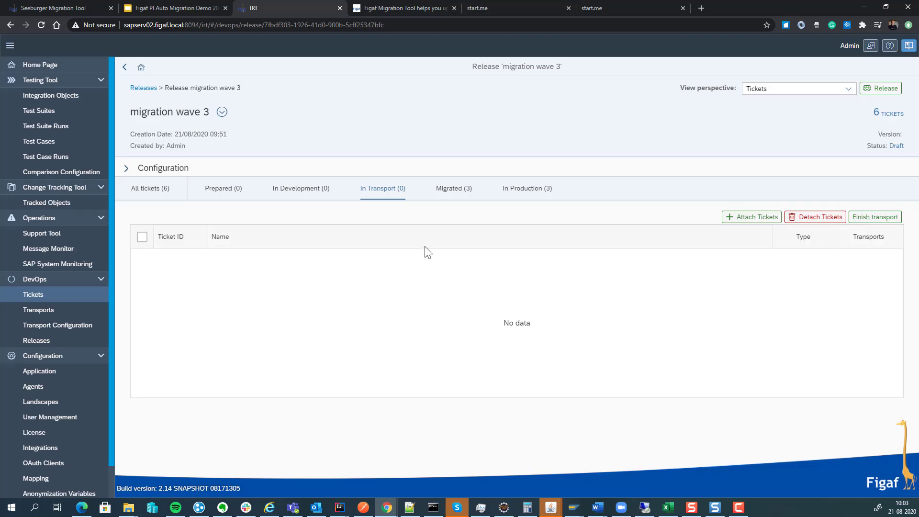
Open ISSUE-99 from the release's in-production tickets and generate a ticket report for it
{"action": "left_click", "coordinate": [547, 196]}
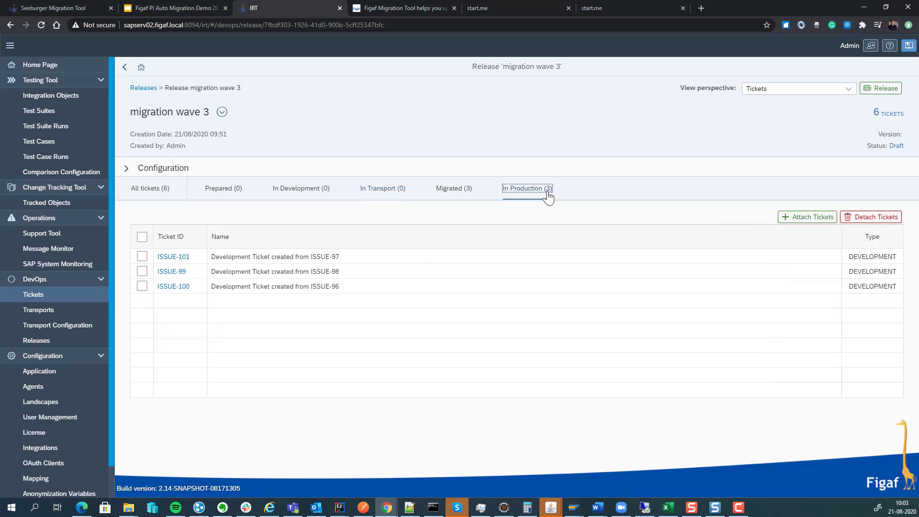
{"action": "left_click", "coordinate": [161, 276]}
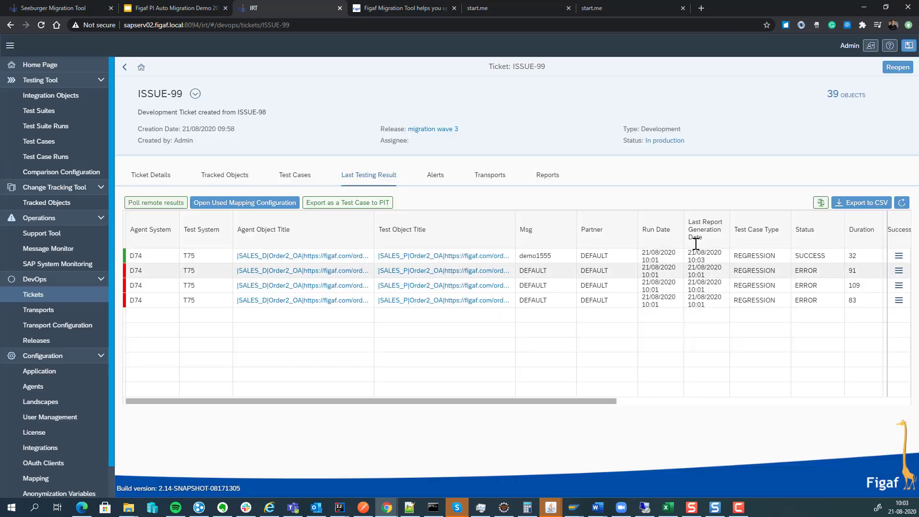
{"action": "left_click", "coordinate": [541, 188]}
{"action": "left_click", "coordinate": [876, 202]}
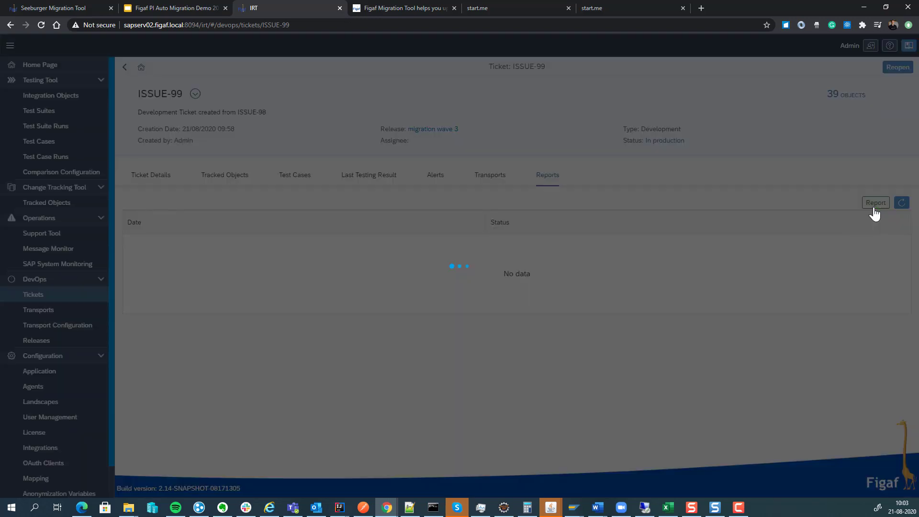
{"action": "left_click", "coordinate": [525, 291]}
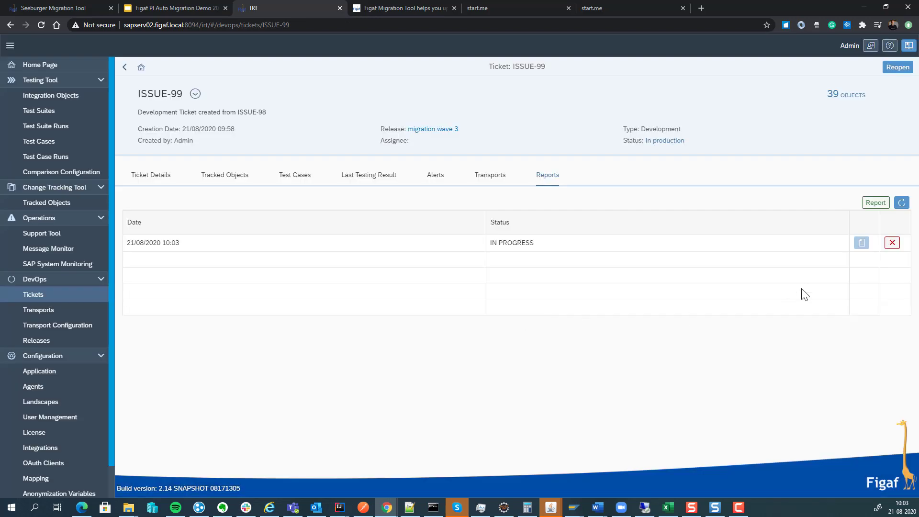
Refresh the report list, download the generated ISSUE-99 report, and bring it up in Excel
{"action": "left_click", "coordinate": [903, 203]}
{"action": "left_click", "coordinate": [862, 243]}
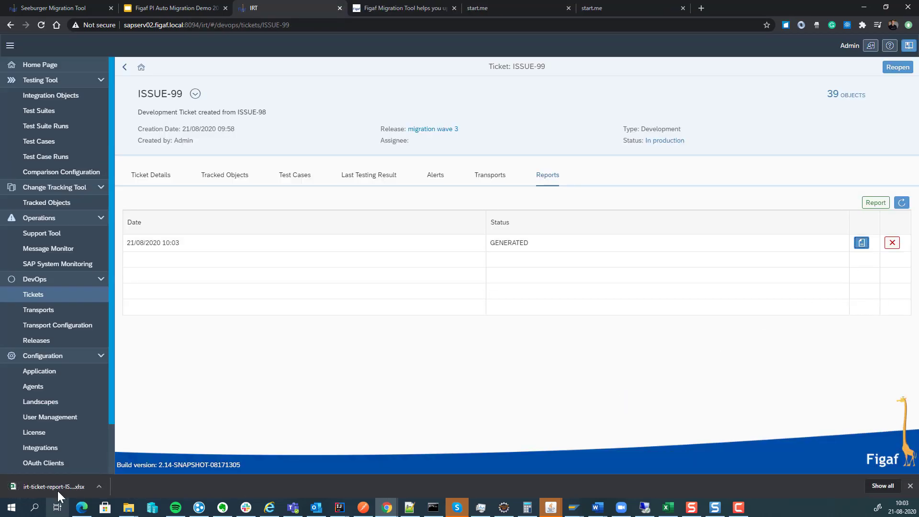
{"action": "left_click", "coordinate": [56, 489]}
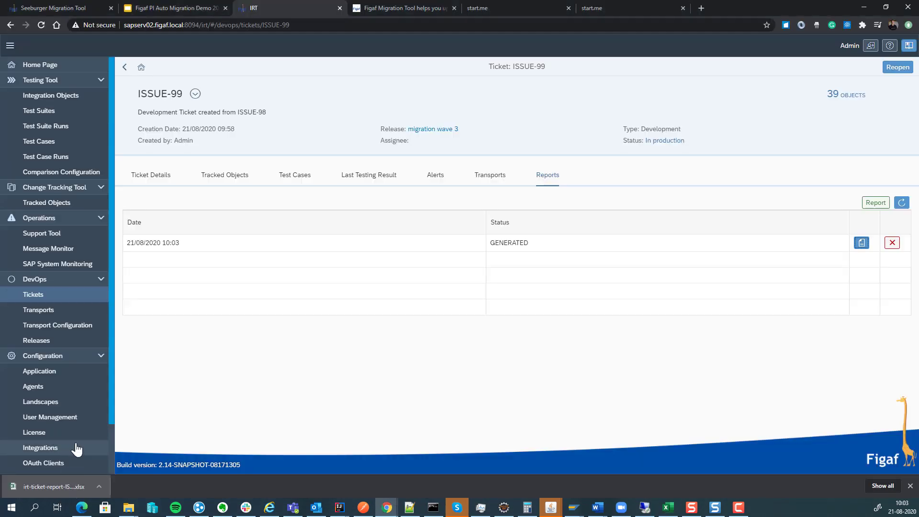
{"action": "mouse_move", "coordinate": [679, 511]}
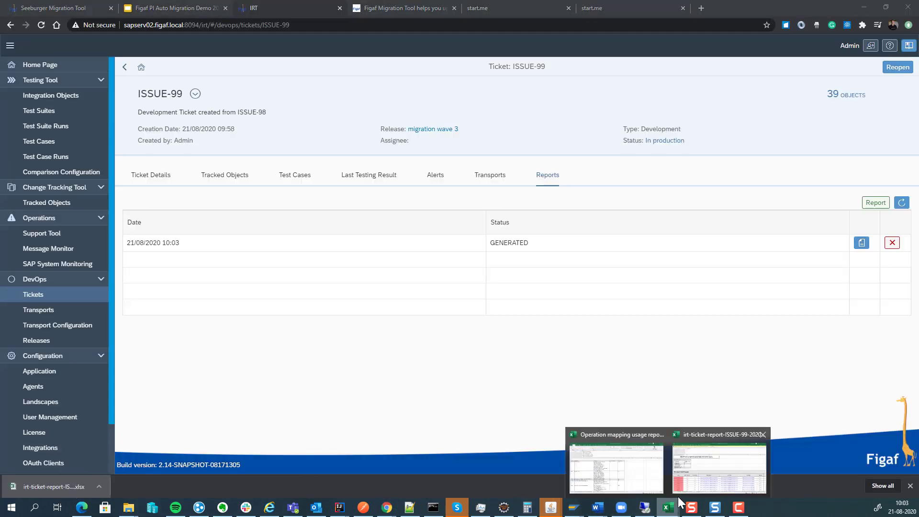
{"action": "left_click", "coordinate": [718, 460]}
Review the report's ticket information, attached tracked objects and related test cases on their respective sheets
{"action": "left_click", "coordinate": [72, 480]}
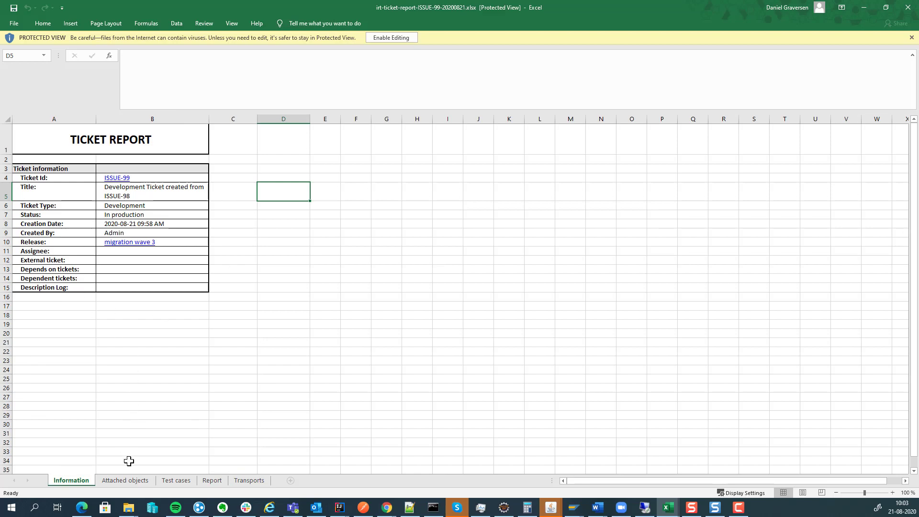
{"action": "left_click", "coordinate": [124, 482]}
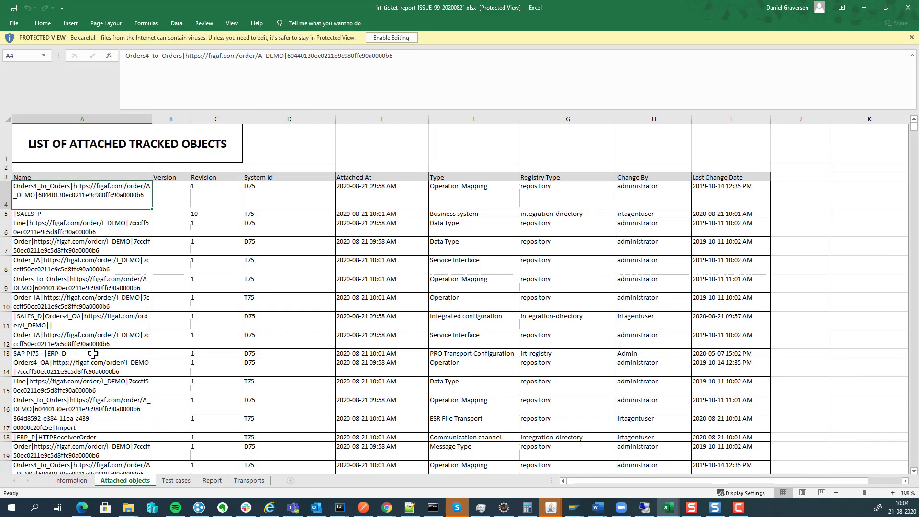
{"action": "scroll", "coordinate": [86, 298], "scroll_direction": "down", "scroll_amount": 2}
{"action": "scroll", "coordinate": [86, 298], "scroll_direction": "down", "scroll_amount": 4}
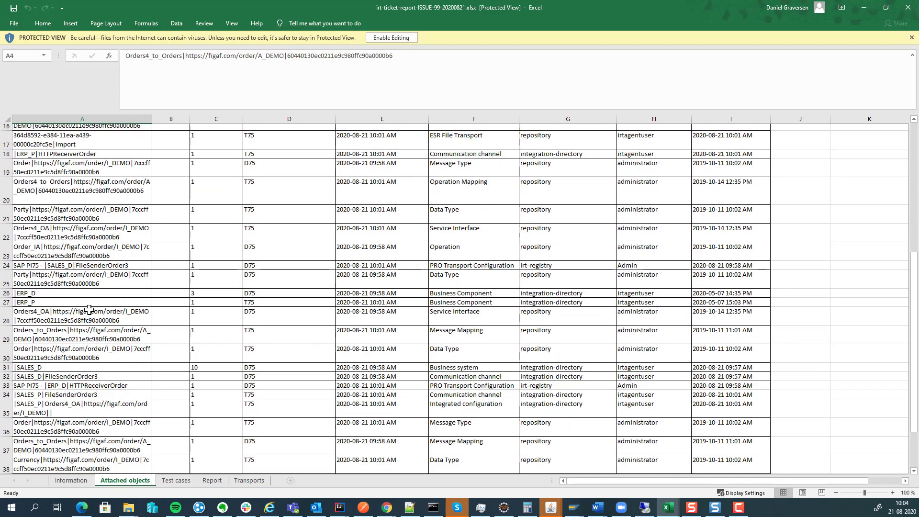
{"action": "scroll", "coordinate": [90, 317], "scroll_direction": "up", "scroll_amount": 5}
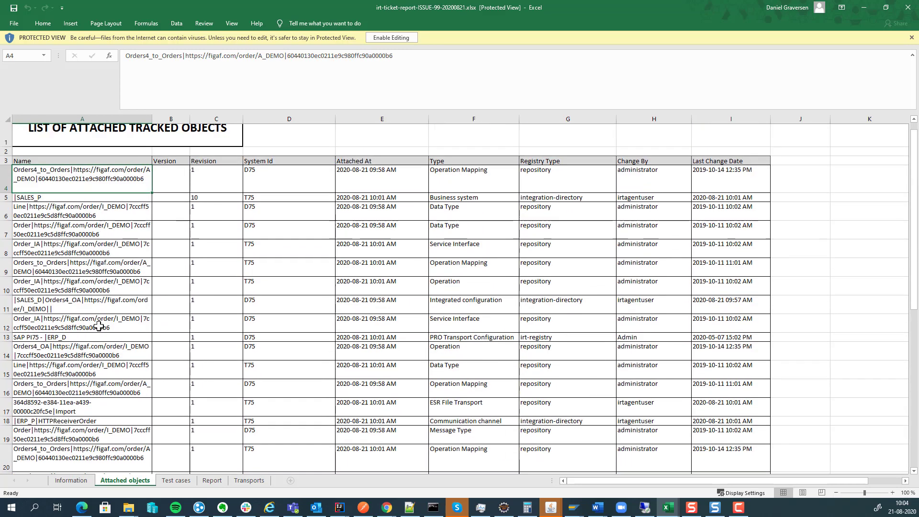
{"action": "left_click", "coordinate": [176, 482]}
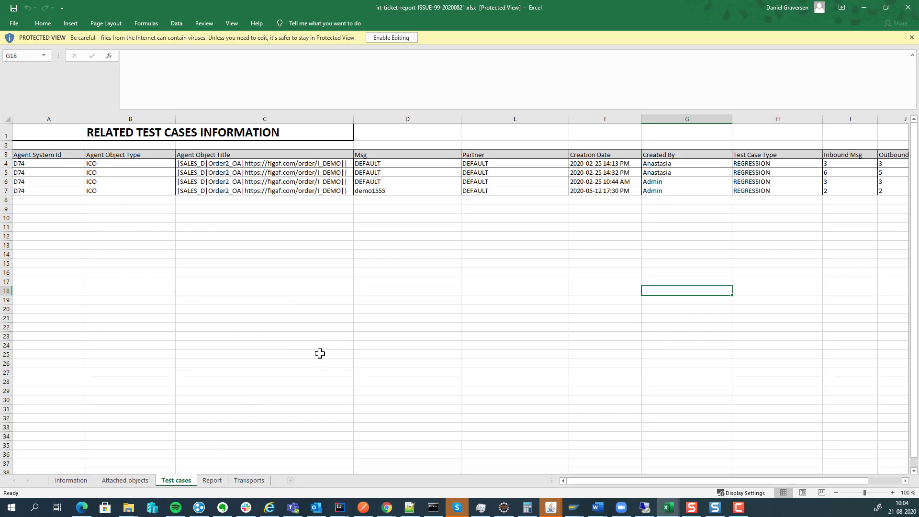
Examine the Report sheet's run counts, failed messages, and expected versus actual payload differences
{"action": "left_click", "coordinate": [212, 480]}
{"action": "scroll", "coordinate": [164, 417], "scroll_direction": "down", "scroll_amount": 5}
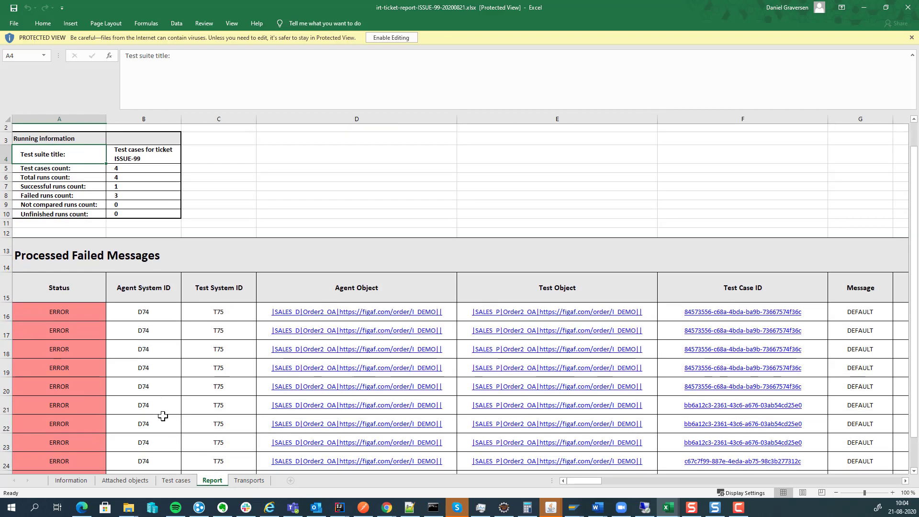
{"action": "scroll", "coordinate": [163, 419], "scroll_direction": "up", "scroll_amount": 1}
{"action": "left_click_drag", "start_coordinate": [196, 318], "coordinate": [831, 359]}
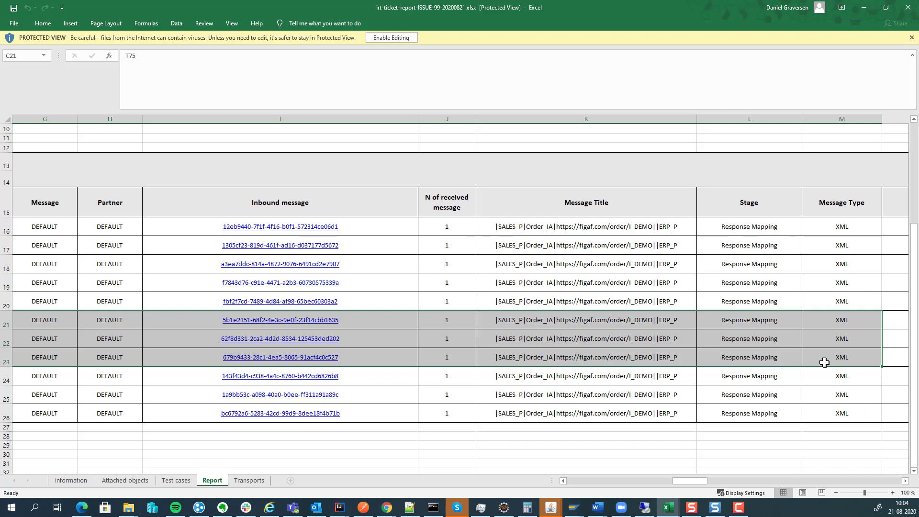
{"action": "scroll", "coordinate": [103, 352], "scroll_direction": "up", "scroll_amount": 3}
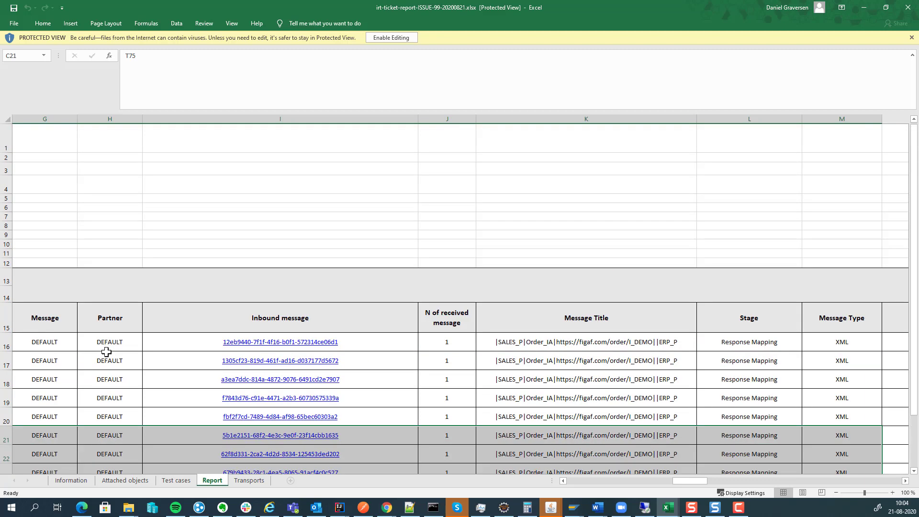
{"action": "left_click_drag", "start_coordinate": [690, 480], "coordinate": [584, 481]}
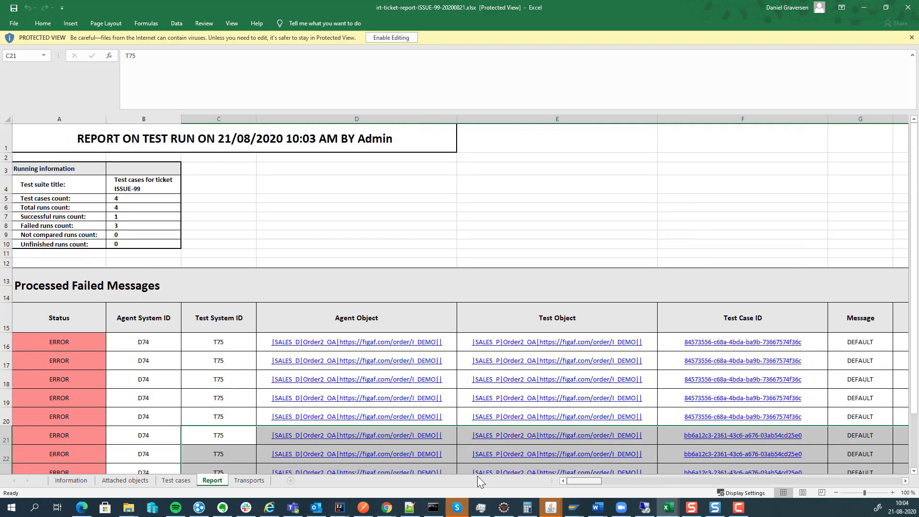
{"action": "left_click", "coordinate": [123, 219]}
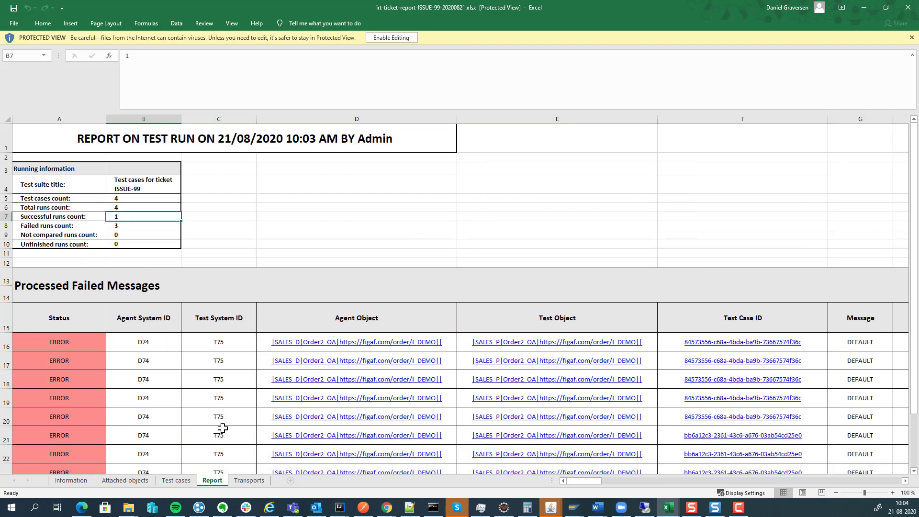
{"action": "left_click", "coordinate": [140, 223]}
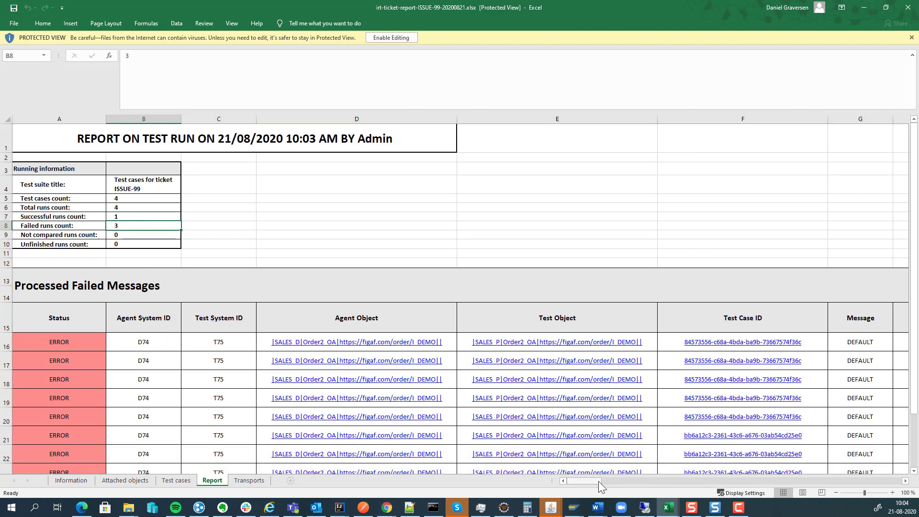
{"action": "left_click_drag", "start_coordinate": [598, 481], "coordinate": [860, 486]}
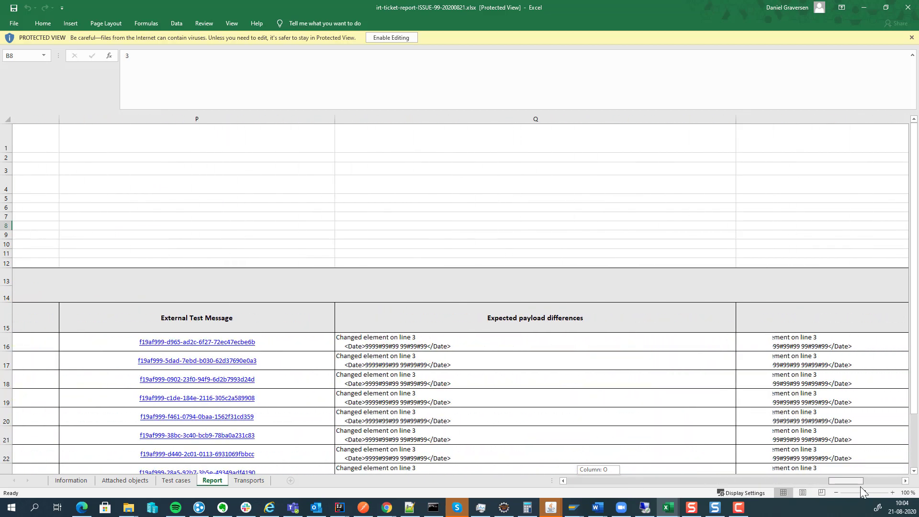
{"action": "left_click", "coordinate": [760, 346]}
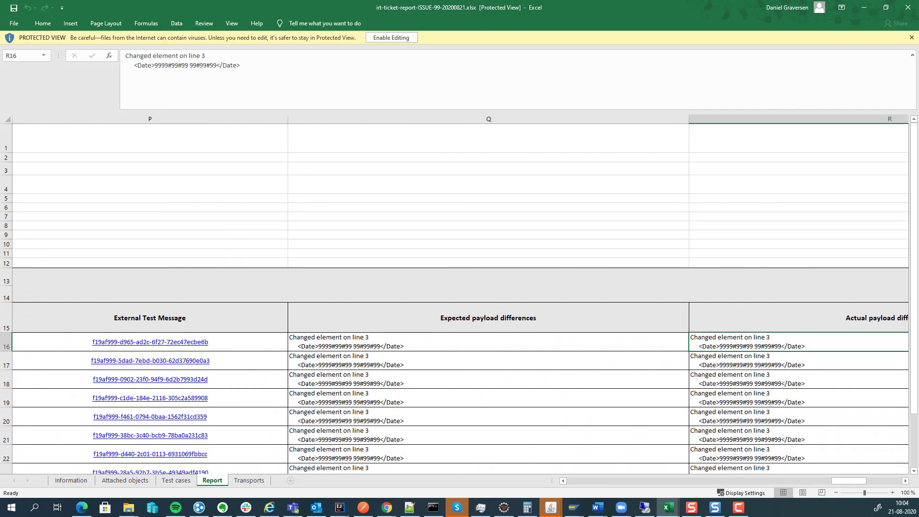
Review the report's list of transports and import dates, close the workbook, and return to ticket ISSUE-99 in Figaf
{"action": "left_click", "coordinate": [232, 482]}
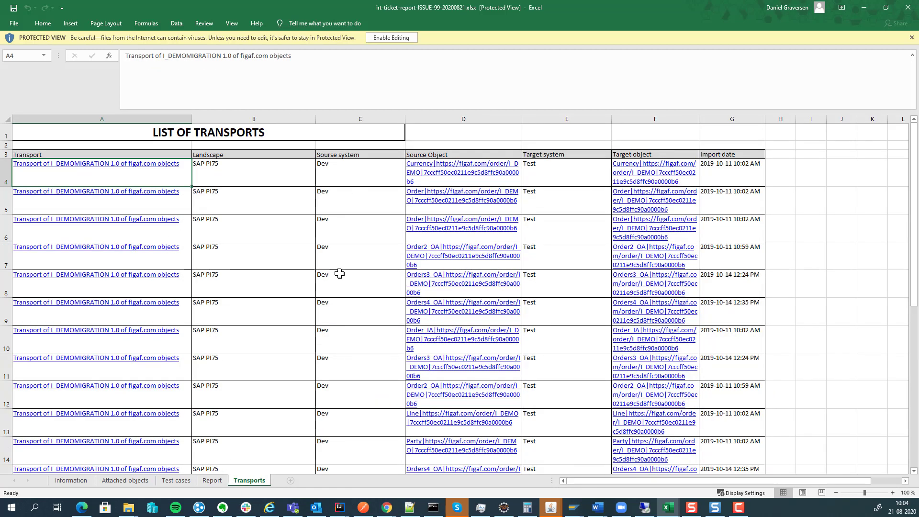
{"action": "scroll", "coordinate": [351, 324], "scroll_direction": "down", "scroll_amount": 1}
{"action": "scroll", "coordinate": [351, 324], "scroll_direction": "down", "scroll_amount": 8}
{"action": "scroll", "coordinate": [341, 353], "scroll_direction": "up", "scroll_amount": 3}
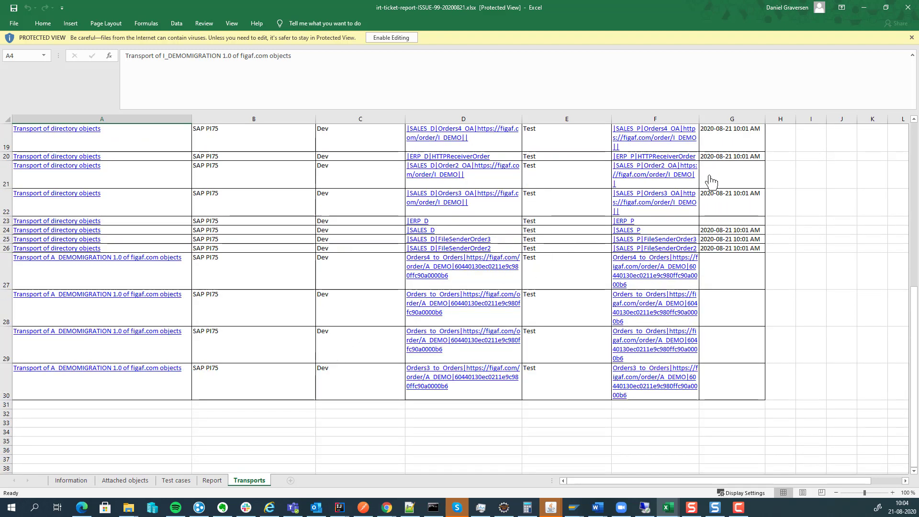
{"action": "left_click", "coordinate": [912, 9]}
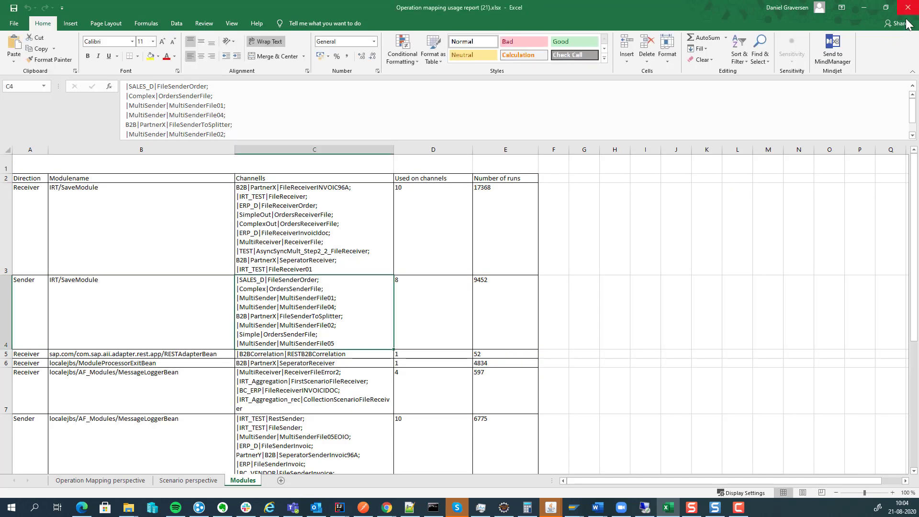
{"action": "left_click", "coordinate": [864, 7]}
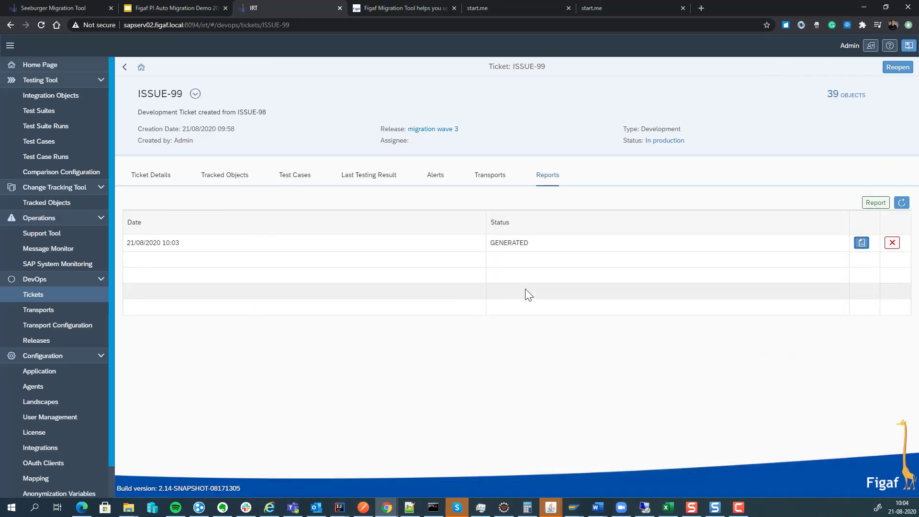
Go to the ticket's release, migration wave 3, and view it from the Integration scenarios perspective
{"action": "left_click", "coordinate": [450, 130]}
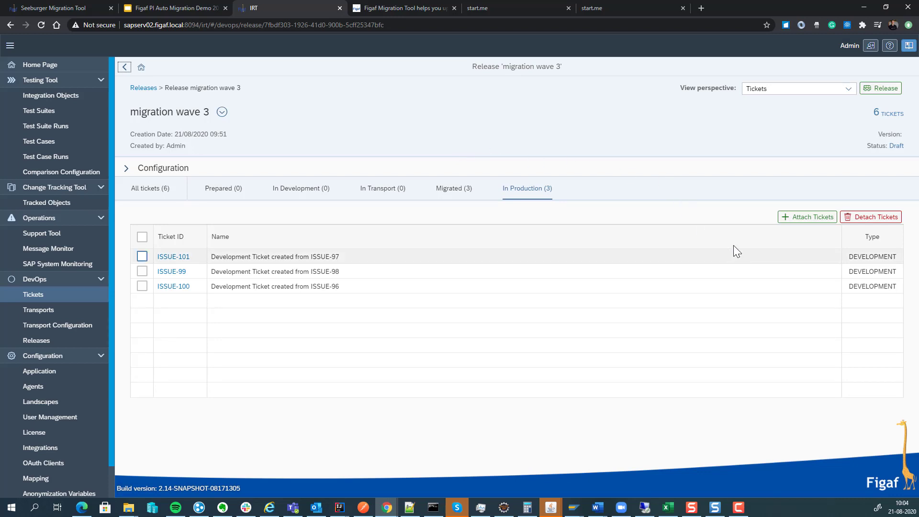
{"action": "left_click", "coordinate": [847, 89]}
{"action": "left_click", "coordinate": [820, 118]}
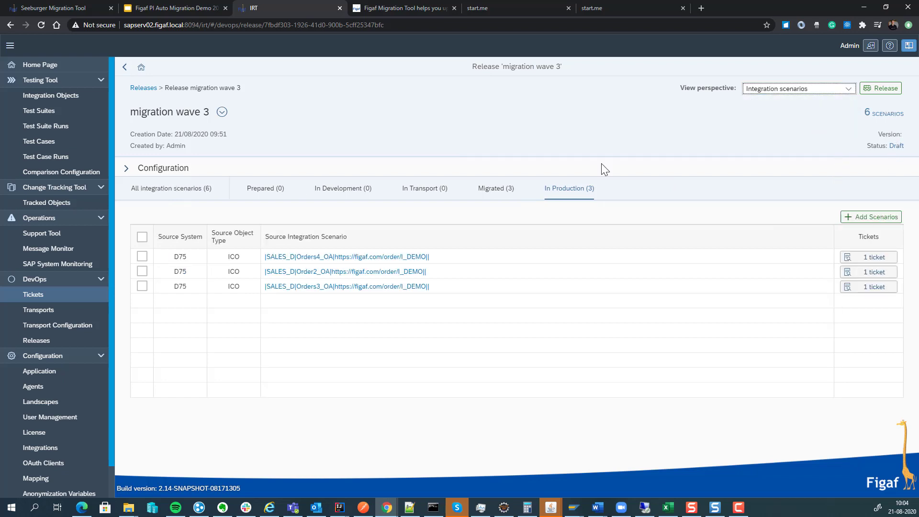
Expand the release's configuration to review its default ticket type and landscapes, save it, and collapse the section
{"action": "left_click", "coordinate": [125, 168]}
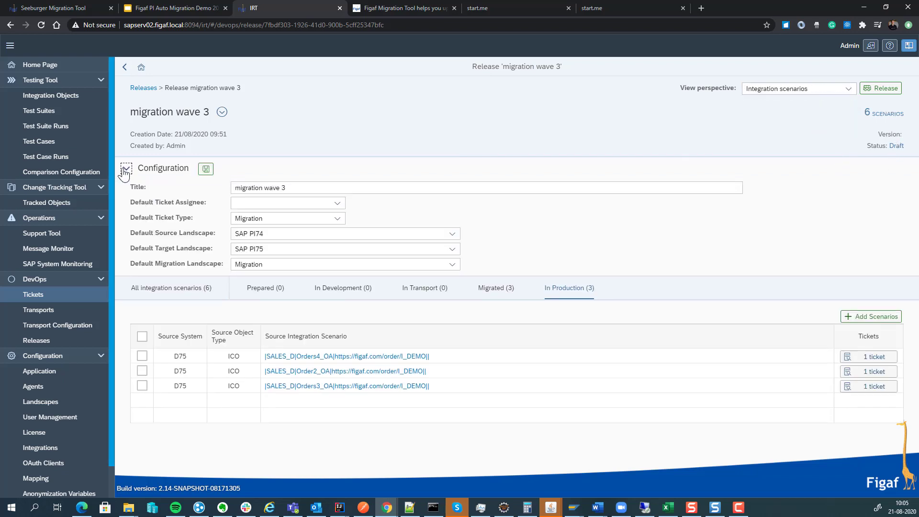
{"action": "left_click", "coordinate": [203, 172]}
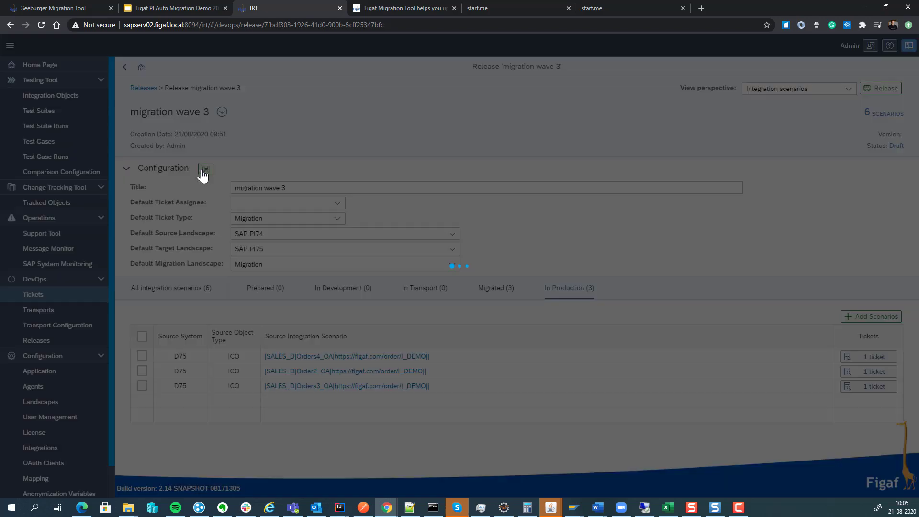
{"action": "left_click", "coordinate": [522, 290]}
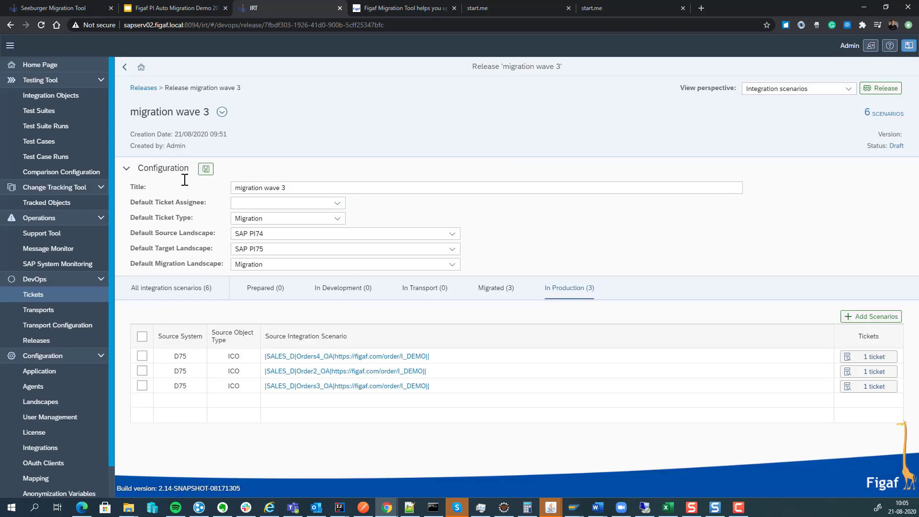
{"action": "left_click", "coordinate": [127, 168]}
Switch to the Figaf PI Auto Migration Demo deck in Google Slides and present it at the Landscape for migration slide
{"action": "left_click", "coordinate": [170, 8]}
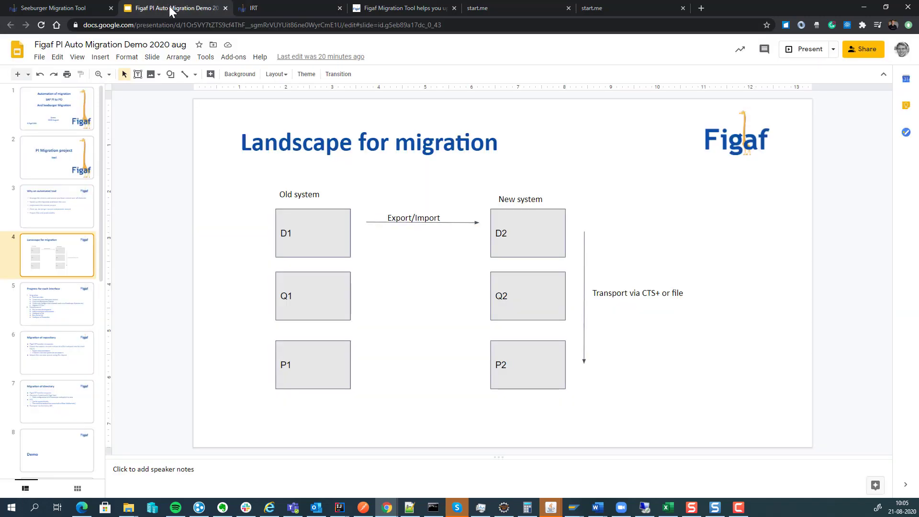
{"action": "left_click", "coordinate": [785, 50]}
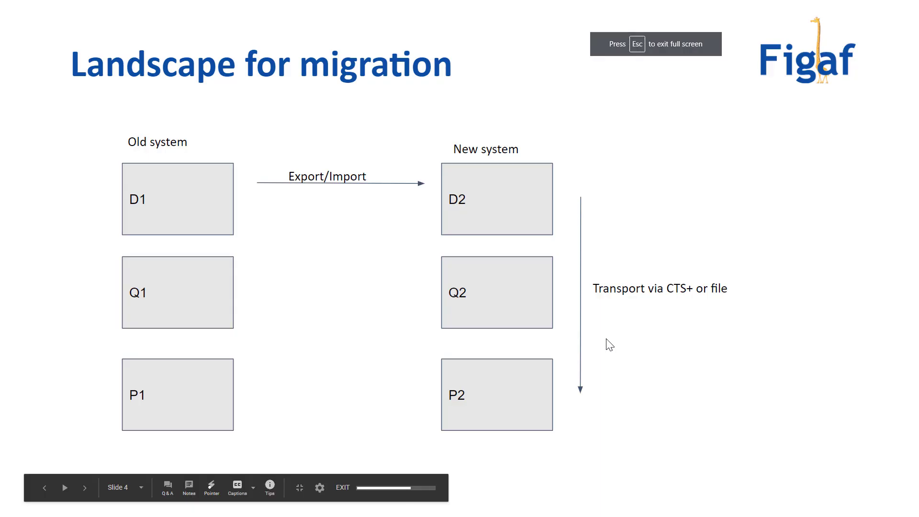
{"action": "left_click", "coordinate": [609, 346]}
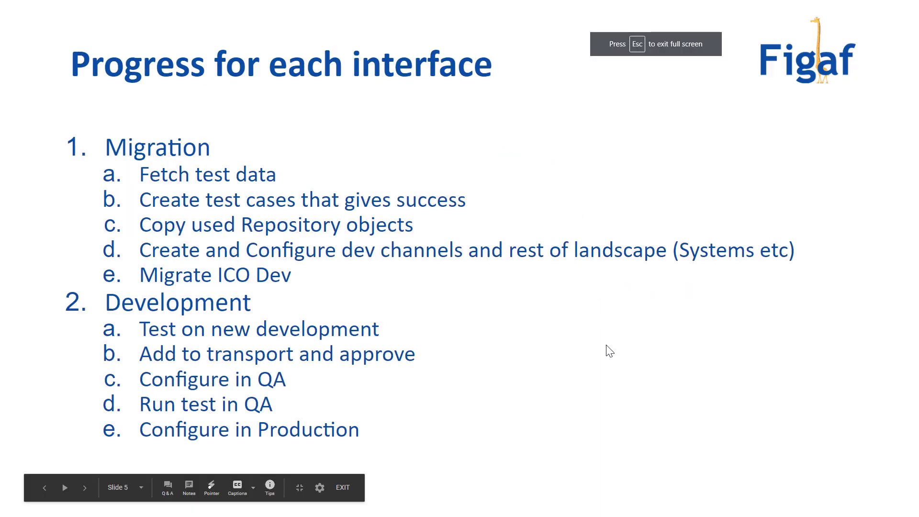
{"action": "left_click", "coordinate": [607, 346]}
{"action": "key", "text": "Left"}
{"action": "key", "text": "Left"}
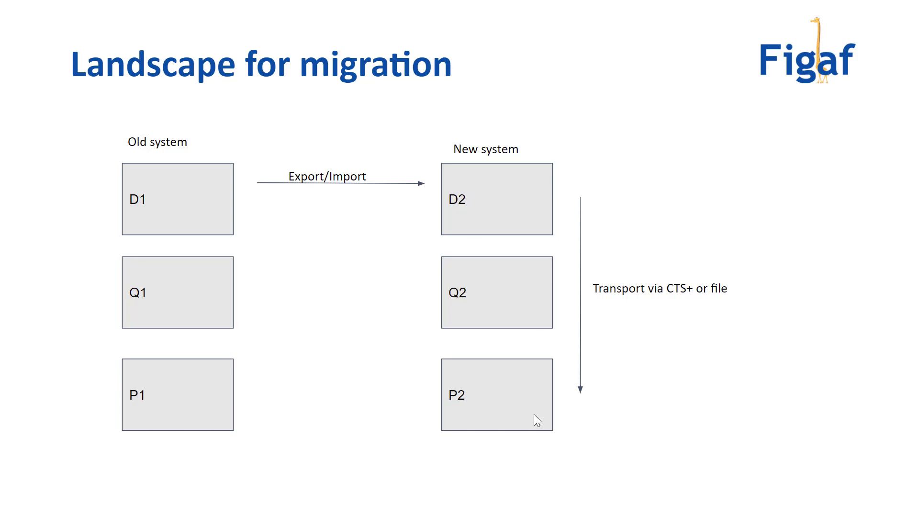
Advance the slideshow past the repository migration and Demo slides to the Extra options slide
{"action": "key", "text": "Right"}
{"action": "key", "text": "Right"}
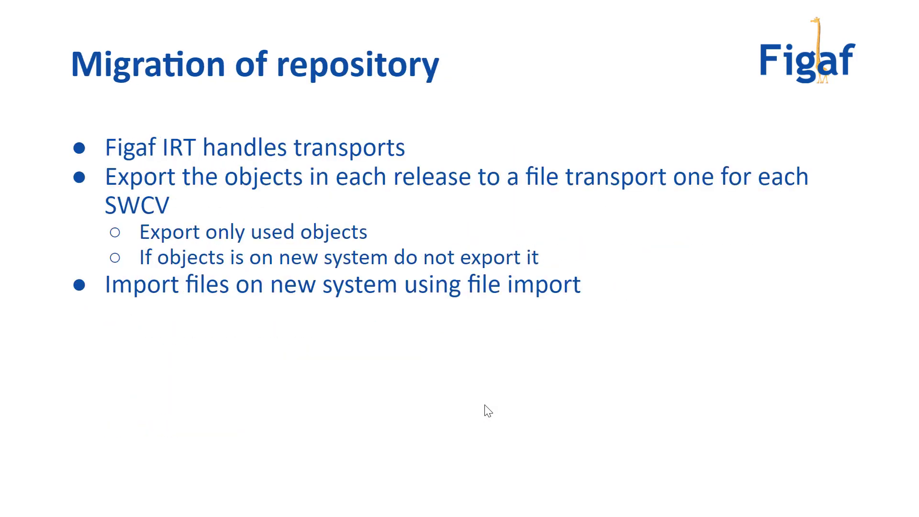
{"action": "key", "text": "Right"}
{"action": "key", "text": "Right"}
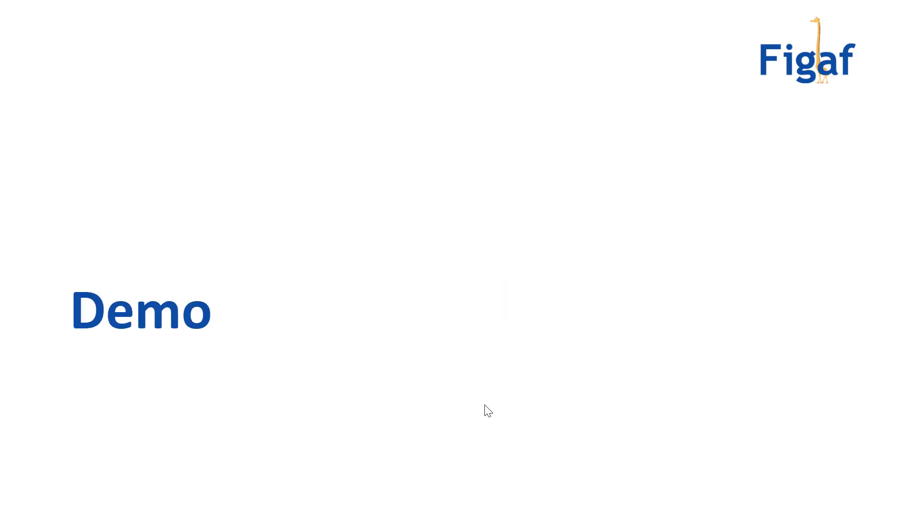
{"action": "key", "text": "Right"}
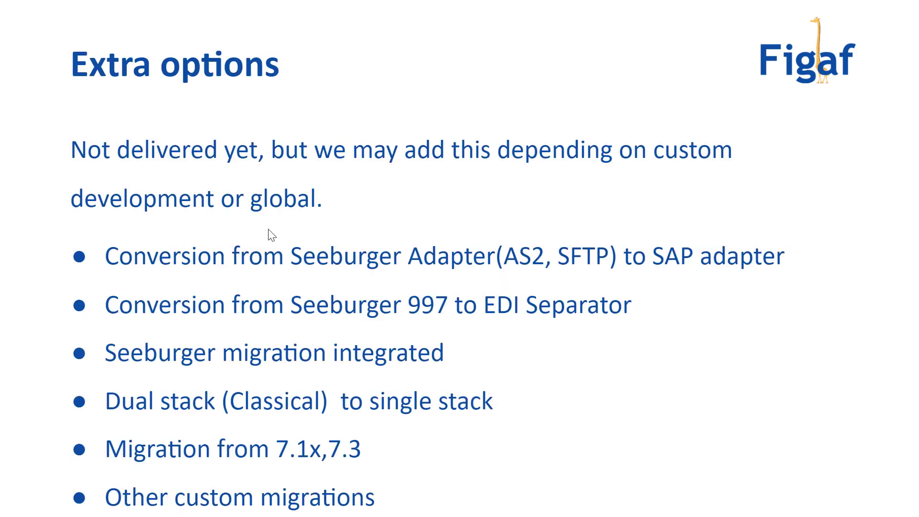